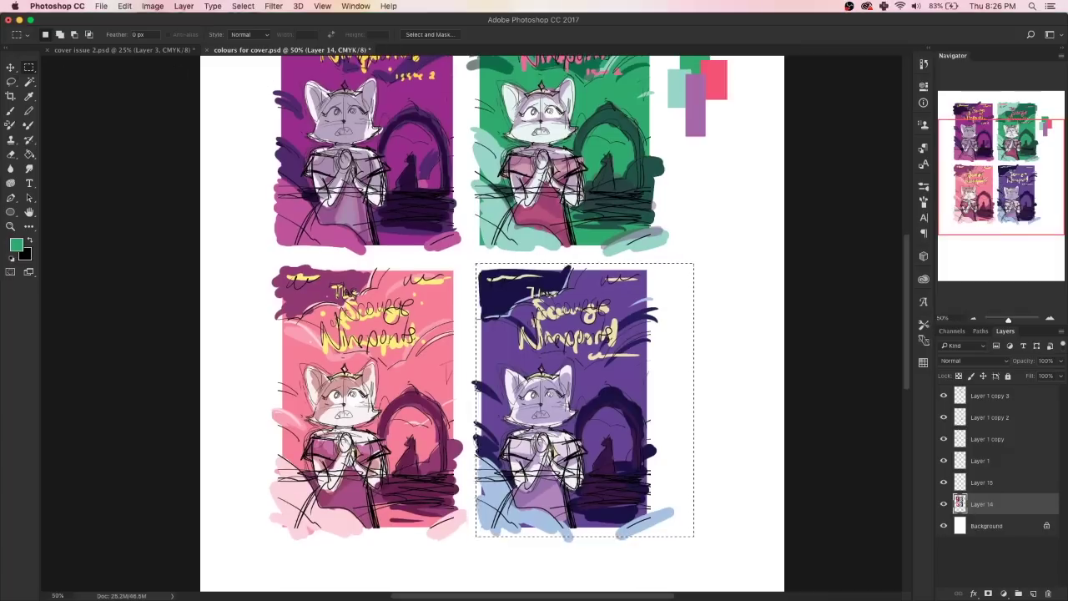
Paste the purple cover thumbnail into cover issue 2 and move it to the top right.
key("ctrl+d")
key("ctrl+z")
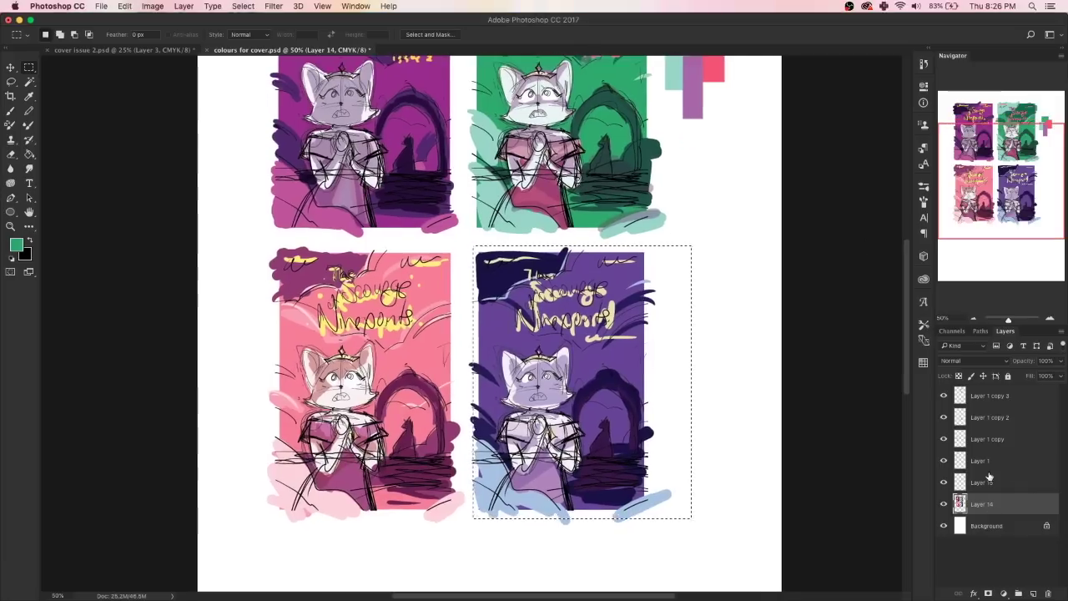
key("ctrl+Tab")
key("ctrl+v")
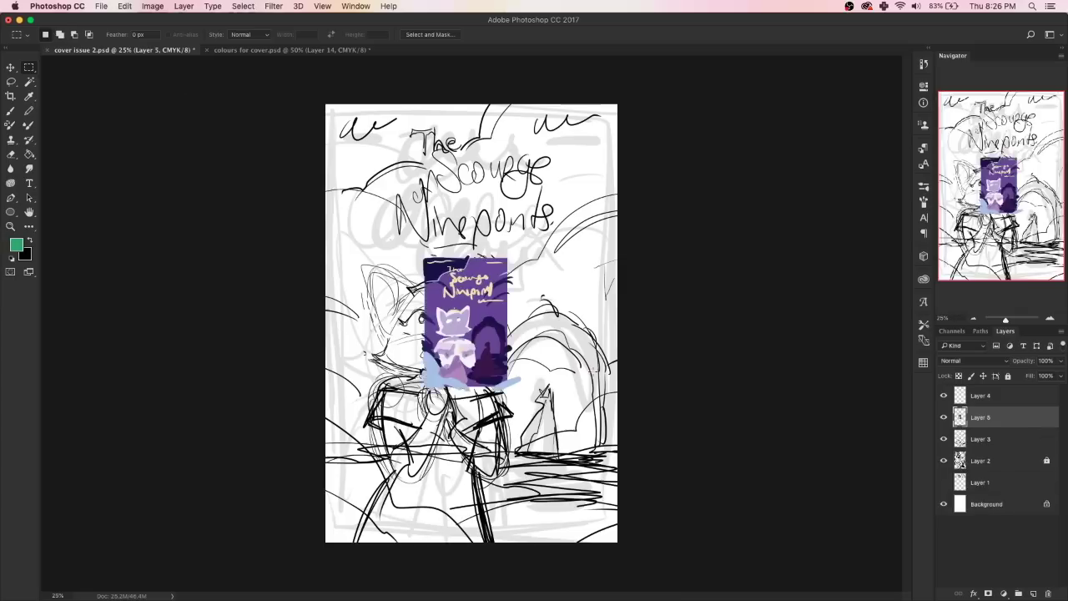
key("ctrl+t")
left_click_drag(469, 356, 551, 218)
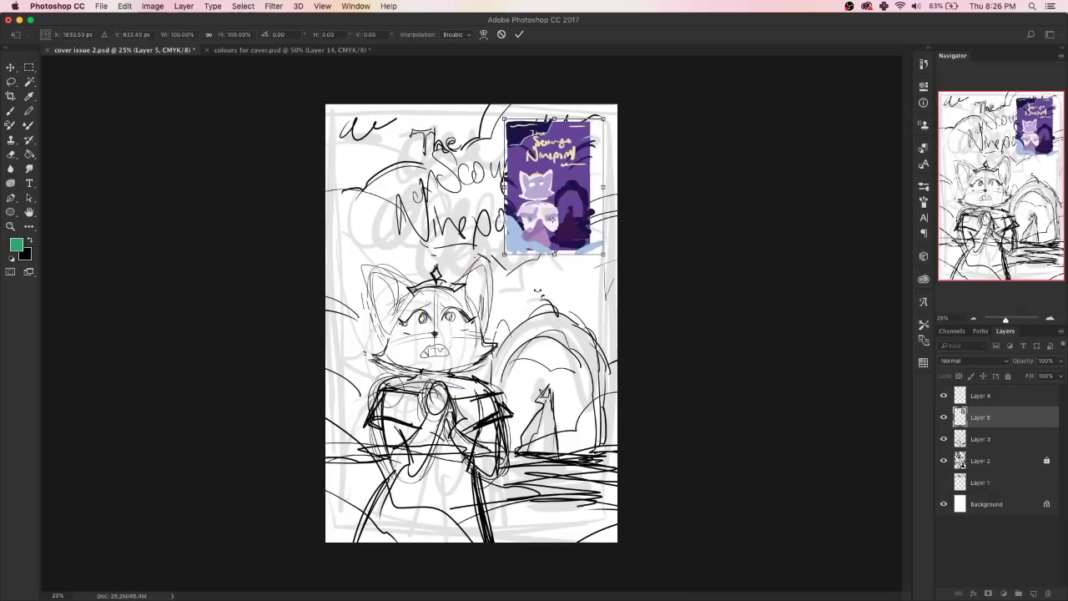
left_click_drag(603, 166, 605, 170)
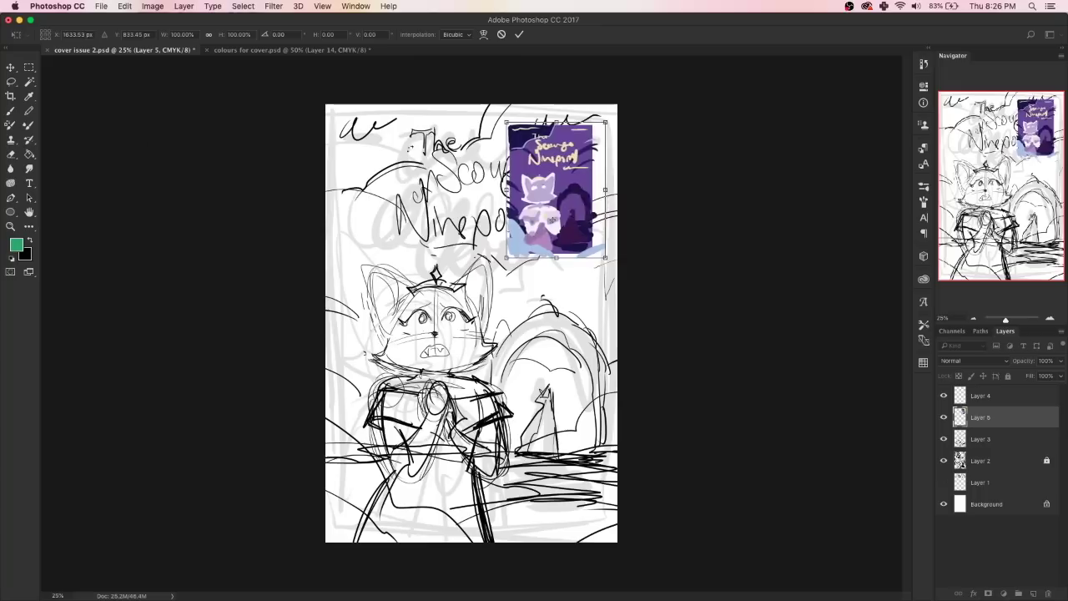
Sample the thumbnail's purple and Paint Bucket fill a new layer above Layer 1 with it.
key("i")
left_click(627, 208)
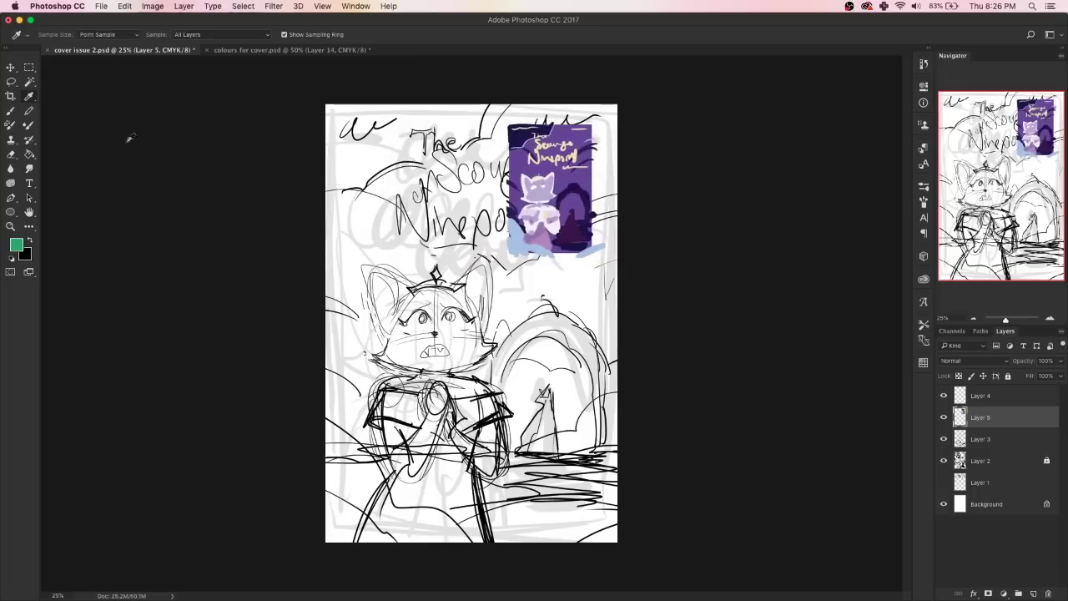
left_click(580, 138)
left_click(989, 482)
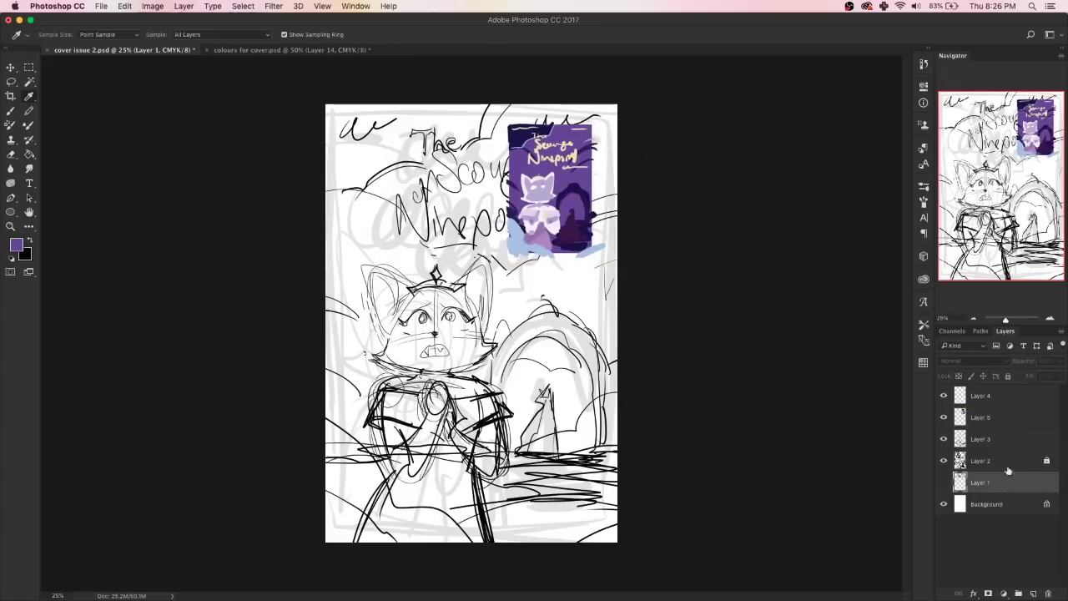
left_click(1033, 594)
key("g")
left_click(496, 519)
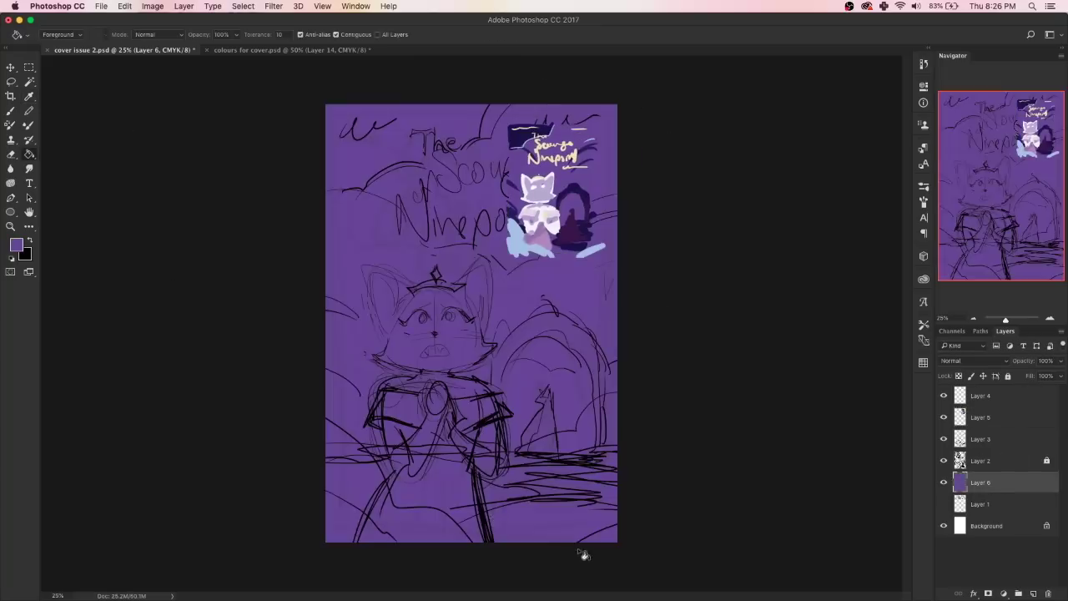
Move Layer 2 beneath the purple fill layer and delete the spare sketch Layer 4.
left_click(982, 461)
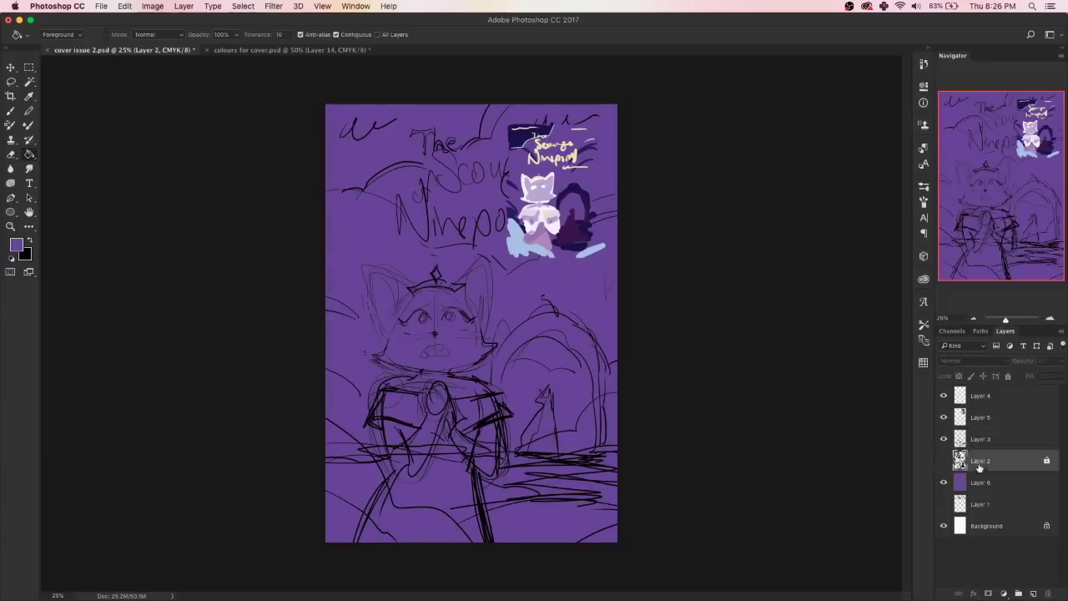
left_click_drag(979, 467, 981, 493)
left_click(944, 418)
left_click(944, 396)
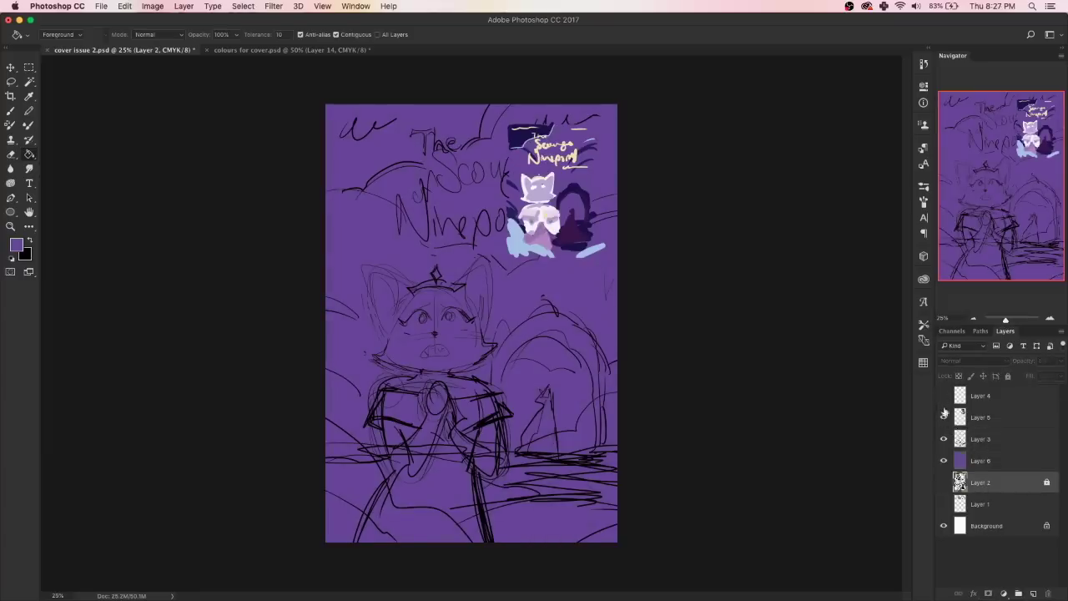
left_click(979, 417)
left_click_drag(980, 396, 981, 424)
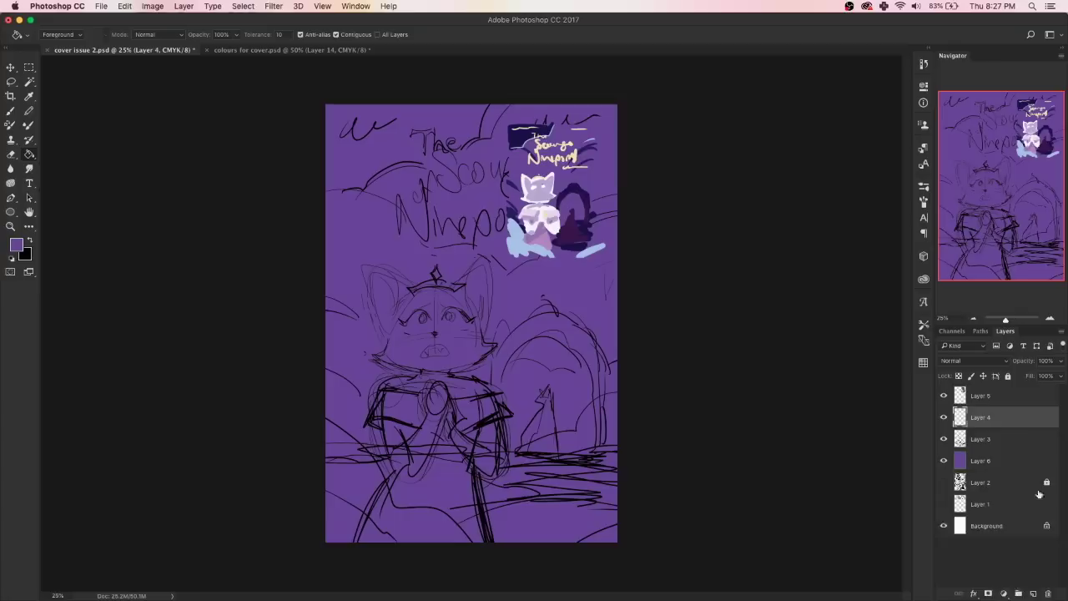
key("ctrl+e")
Rename Layer 3 to 'sk' and toggle the pasted cover layer's visibility to compare.
double_click(980, 417)
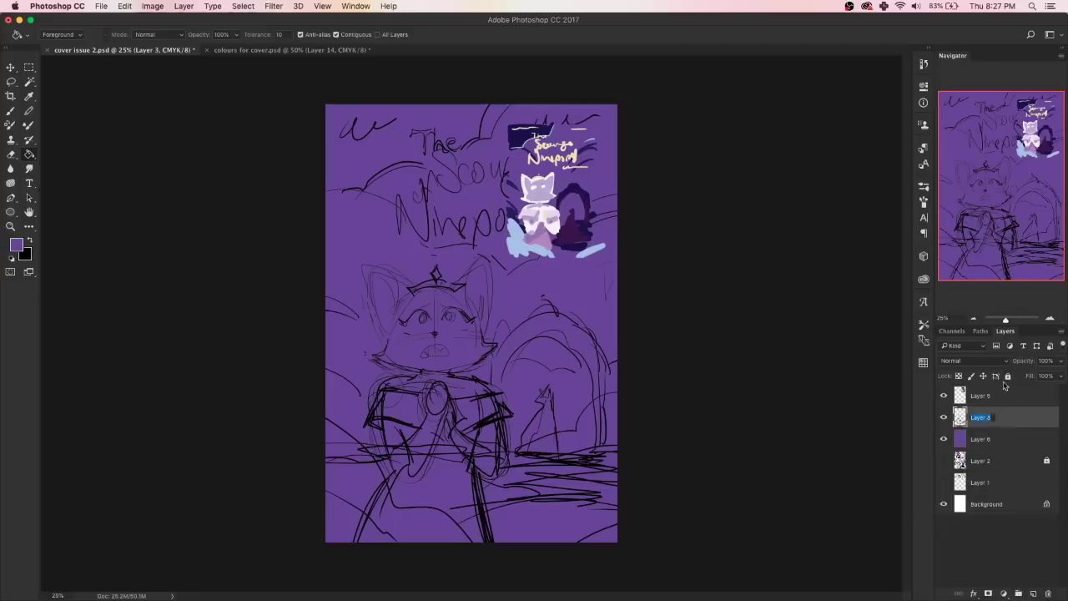
type("sk")
key("Return")
left_click(985, 442)
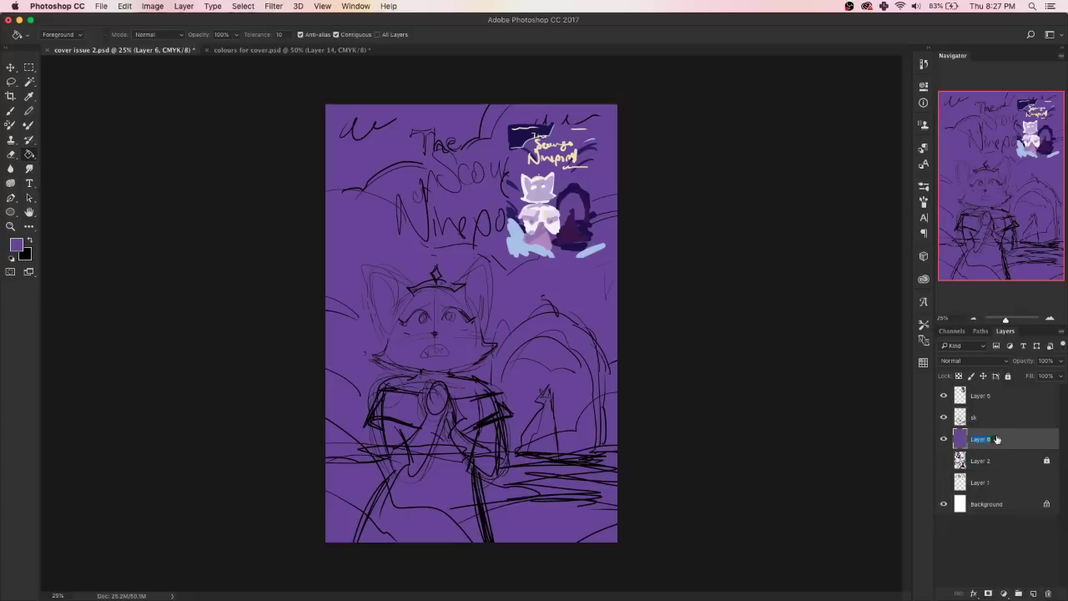
left_click(972, 398)
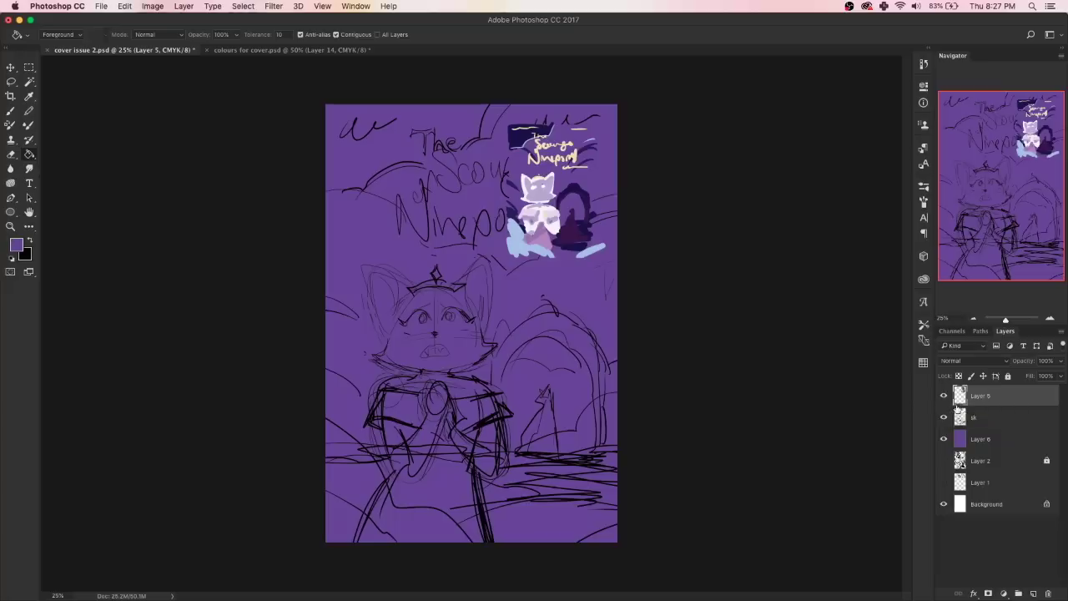
left_click(944, 397)
left_click(944, 399)
left_click(943, 399)
left_click(944, 401)
Lower the sk layer's opacity so the sketch shows as faint lines.
left_click(994, 439)
left_click(993, 417)
left_click_drag(1061, 361, 1020, 378)
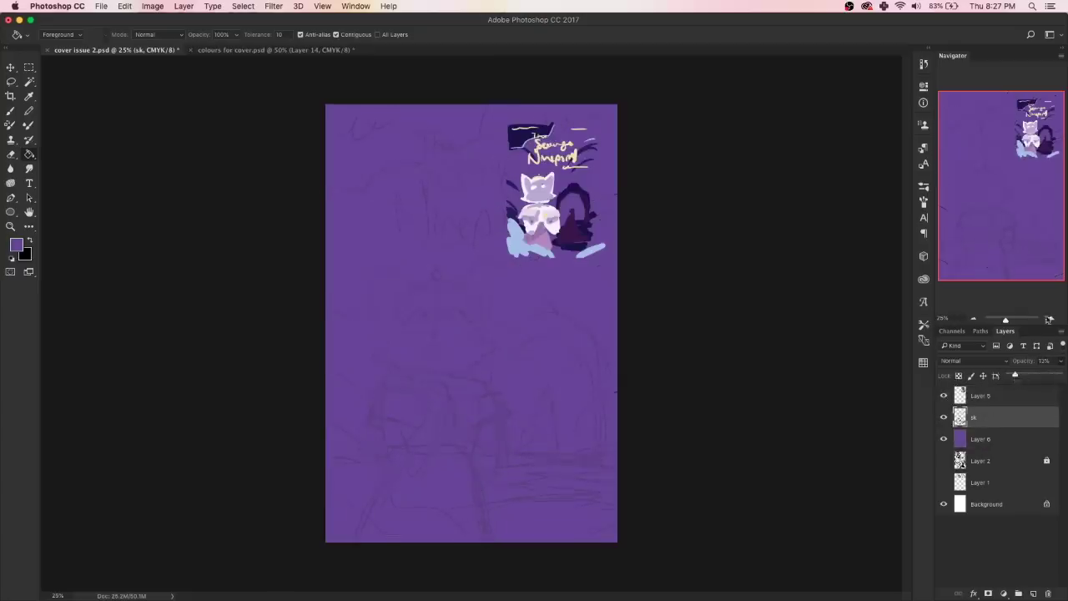
left_click(981, 395)
left_click(944, 398)
left_click(944, 397)
Add a new layer above the purple fill, set white paint, and zoom in on the head.
left_click(996, 432)
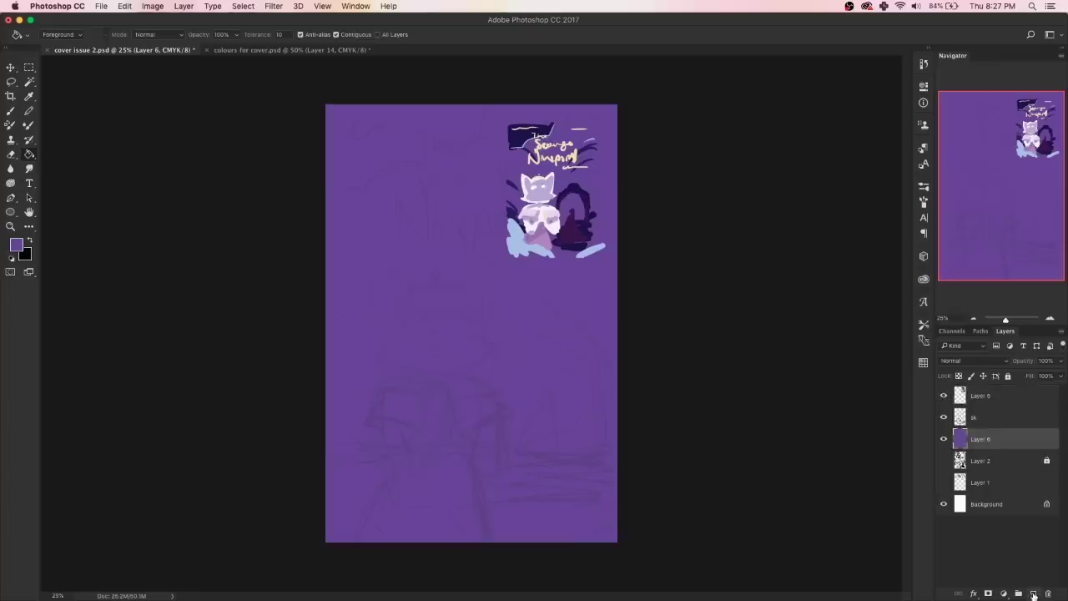
left_click(1033, 594)
key("i")
key("d")
key("x")
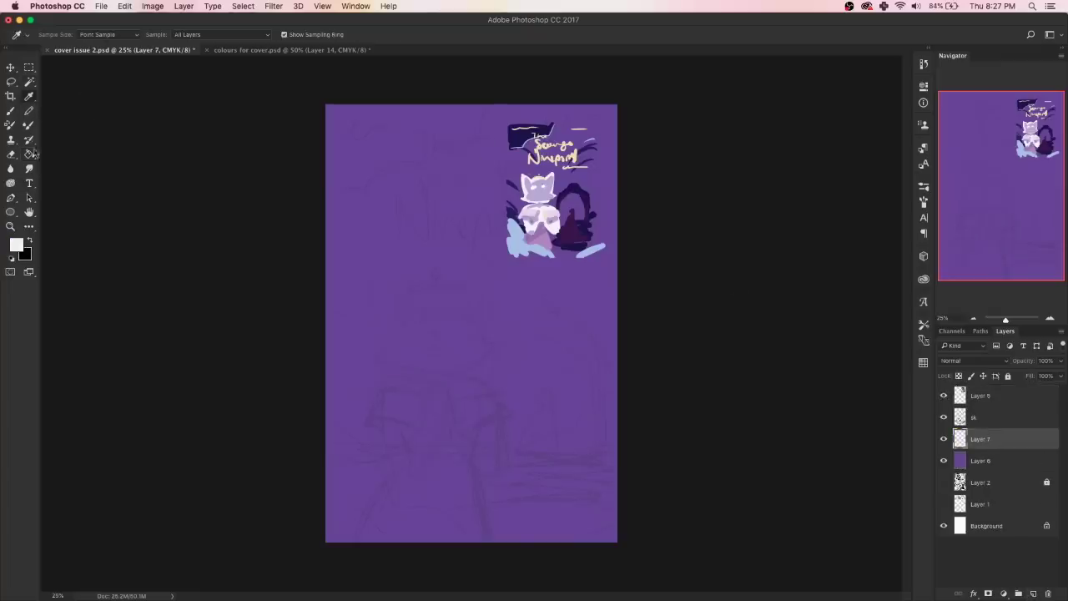
left_click(12, 225)
left_click_drag(450, 366, 499, 374)
scroll(114, 192, "up", 1)
key("b")
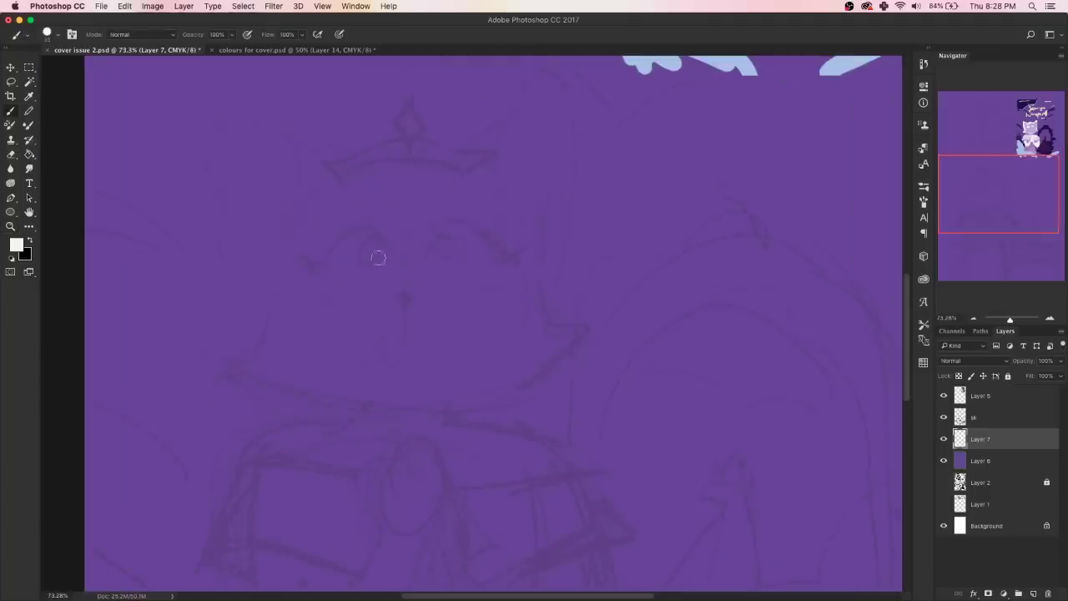
Brush the cat head's curved outline and bottom edge in white.
left_click_drag(455, 175, 267, 334)
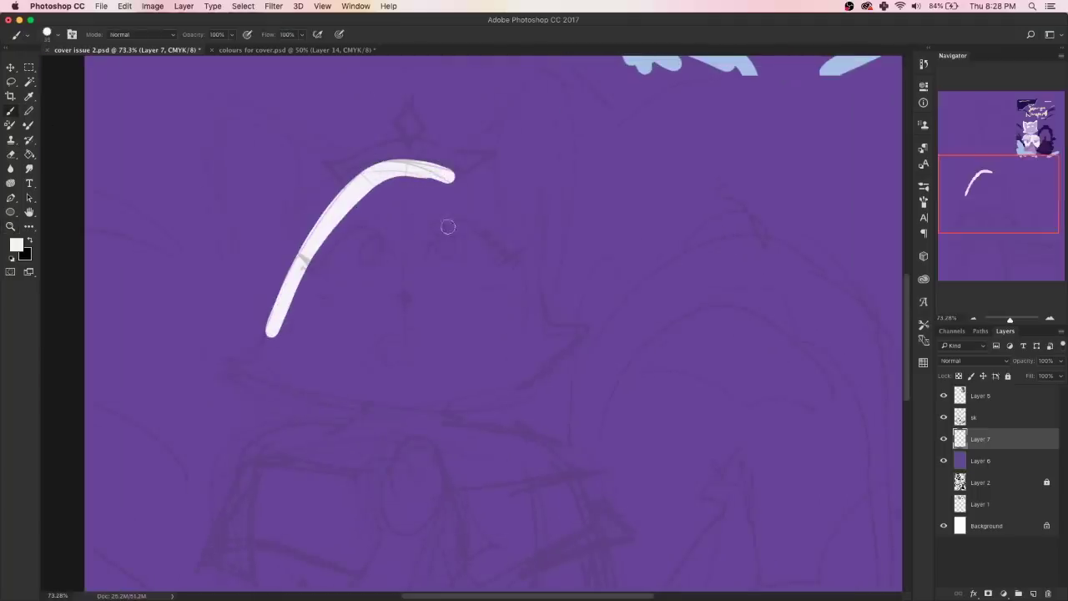
mouse_move(451, 173)
left_mouse_down()
mouse_move(536, 331)
mouse_move(314, 387)
left_mouse_up()
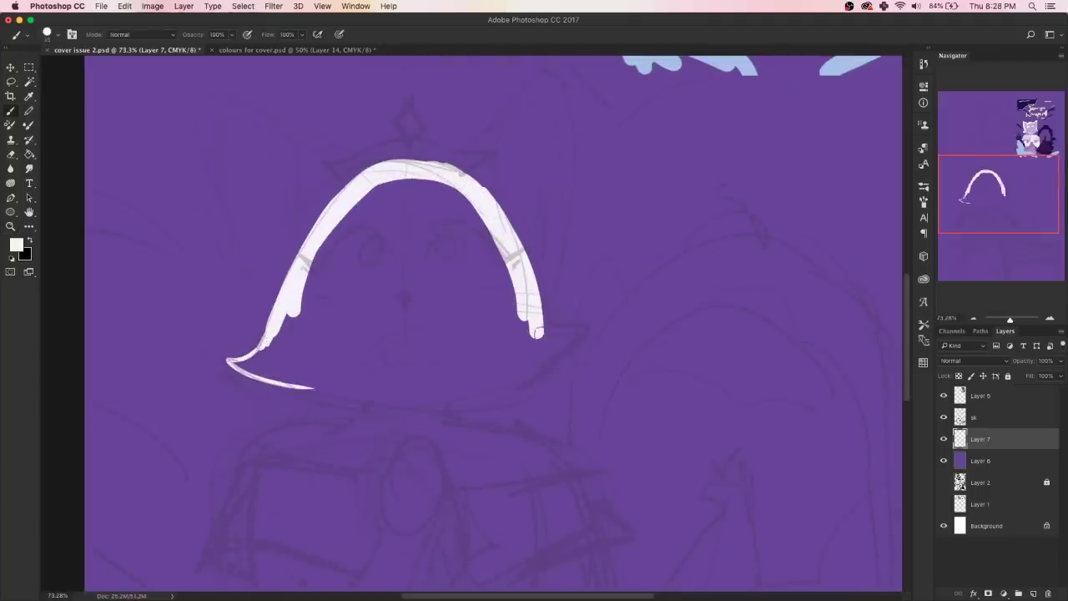
mouse_move(538, 332)
left_mouse_down()
mouse_move(583, 338)
mouse_move(242, 367)
mouse_move(346, 386)
left_mouse_up()
mouse_move(232, 361)
left_mouse_down()
mouse_move(254, 372)
mouse_move(302, 309)
left_mouse_up()
mouse_move(279, 355)
left_mouse_down()
mouse_move(259, 375)
mouse_move(313, 317)
mouse_move(322, 380)
mouse_move(384, 392)
mouse_move(468, 363)
left_mouse_up()
left_click_drag(559, 344, 534, 359)
mouse_move(354, 379)
left_mouse_down()
mouse_move(529, 351)
mouse_move(497, 366)
mouse_move(338, 374)
mouse_move(401, 371)
left_mouse_up()
Fill the head's interior white and repaint its whole bottom edge.
left_click(29, 154)
left_click(430, 217)
left_click(10, 110)
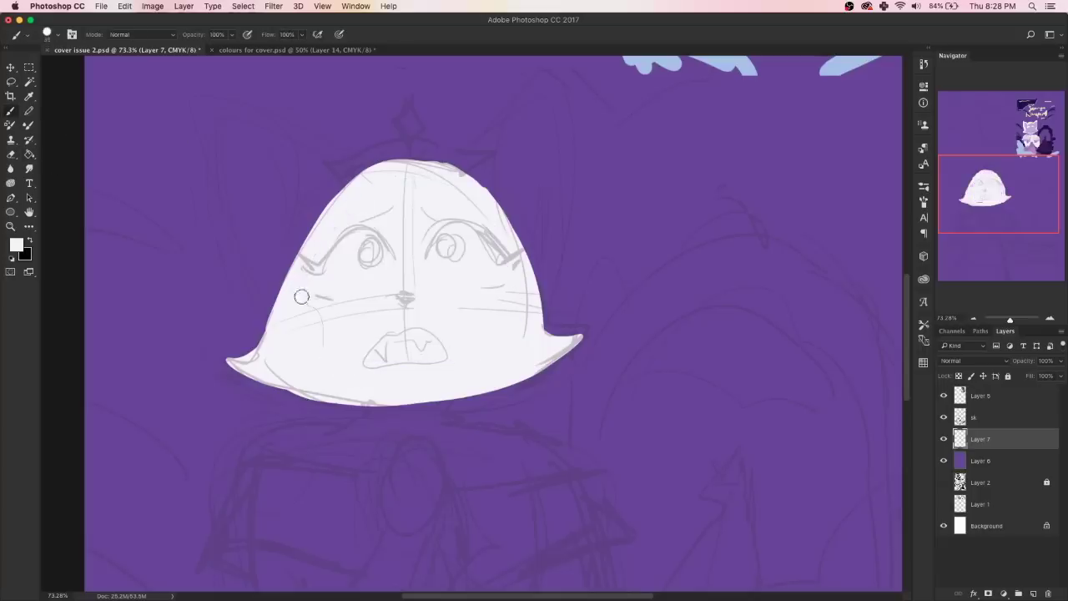
left_click_drag(234, 364, 584, 338)
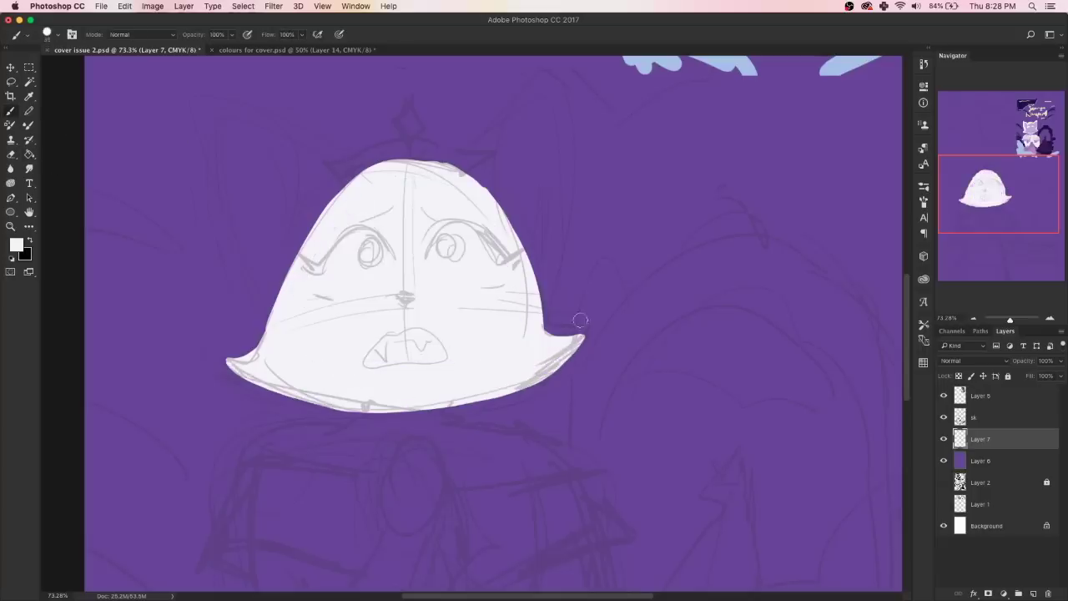
Paint the left ear solid white and close the gap to the head.
mouse_move(214, 90)
left_mouse_down()
mouse_move(363, 171)
mouse_move(242, 244)
mouse_move(274, 313)
left_mouse_up()
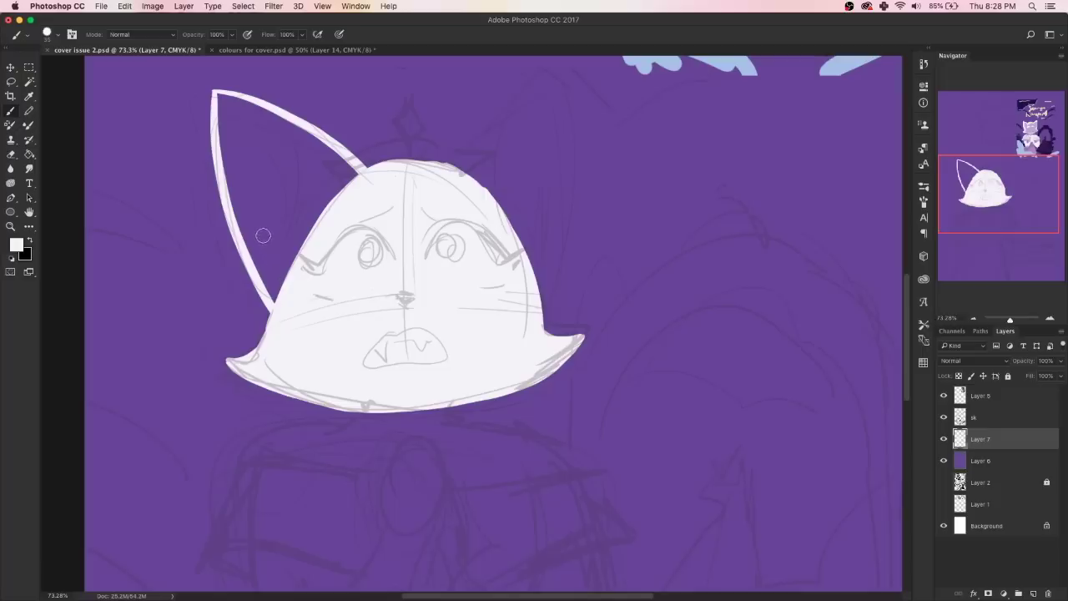
left_click_drag(222, 100, 283, 288)
left_click_drag(219, 130, 279, 300)
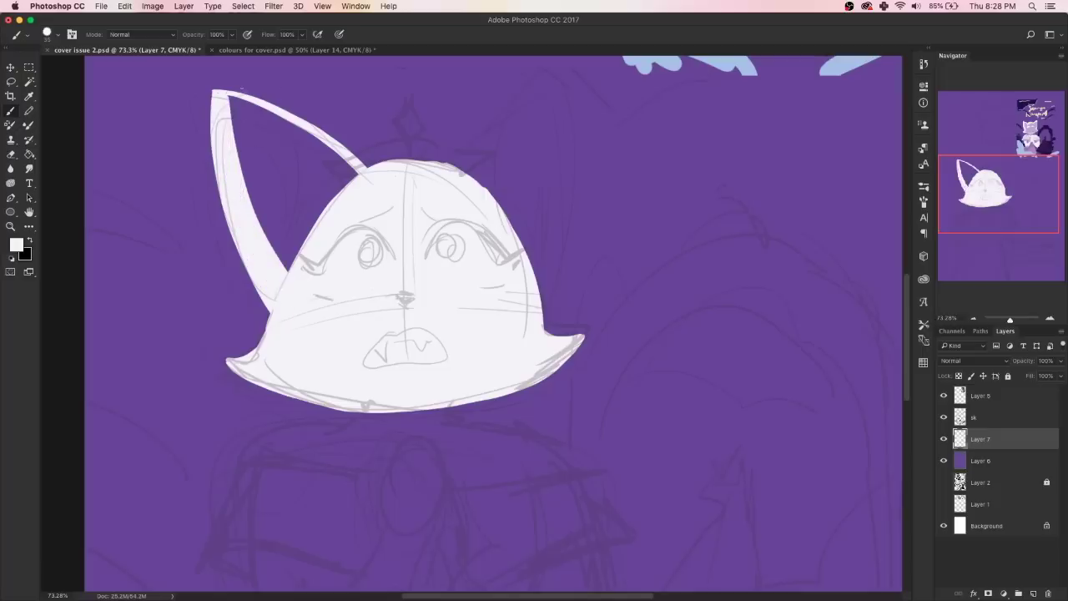
left_click_drag(234, 99, 358, 177)
mouse_move(263, 107)
left_mouse_down()
mouse_move(357, 179)
mouse_move(284, 267)
left_mouse_up()
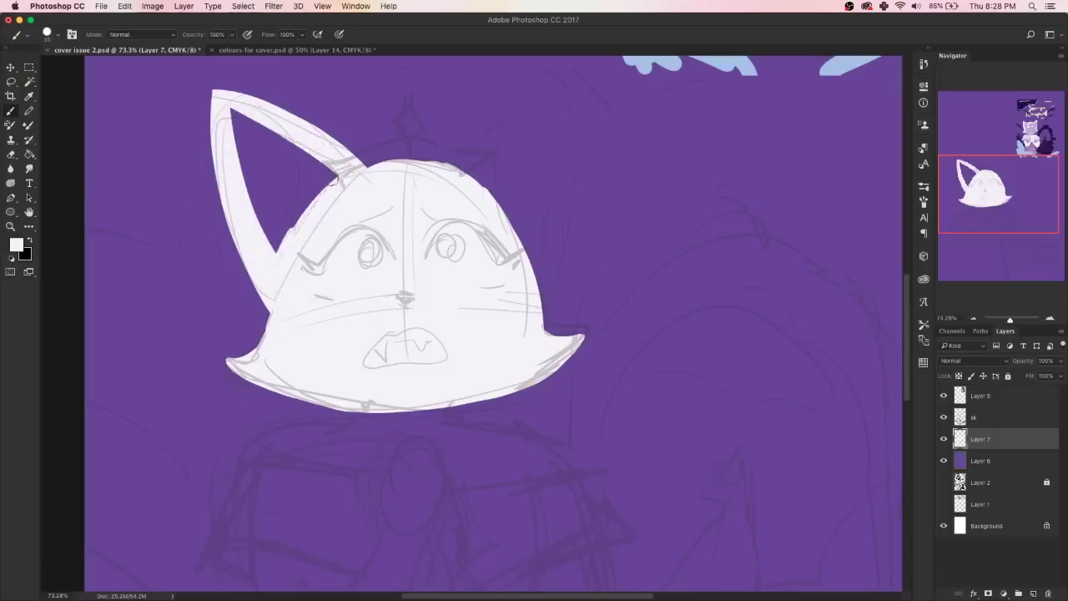
mouse_move(338, 163)
left_mouse_down()
mouse_move(256, 217)
mouse_move(242, 125)
mouse_move(248, 172)
left_mouse_up()
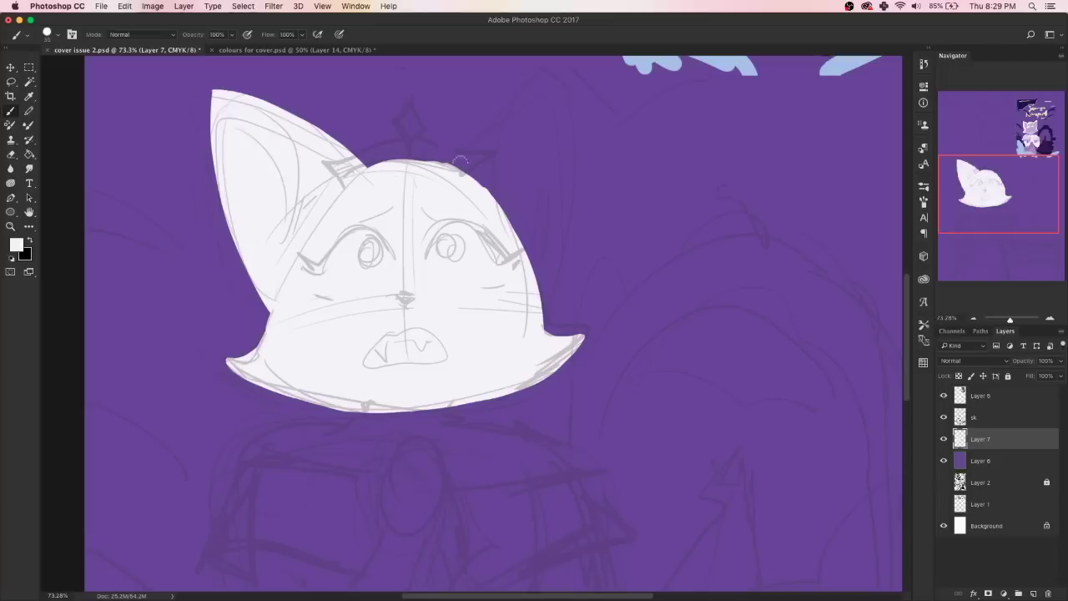
Paint the right ear solid white and touch up the top between the ears.
mouse_move(448, 163)
left_mouse_down()
mouse_move(550, 71)
mouse_move(544, 317)
left_mouse_up()
mouse_move(546, 79)
left_mouse_down()
mouse_move(459, 163)
mouse_move(518, 251)
mouse_move(500, 180)
left_mouse_up()
left_click_drag(501, 134, 521, 226)
mouse_move(546, 183)
left_mouse_down()
mouse_move(560, 96)
mouse_move(547, 288)
left_mouse_up()
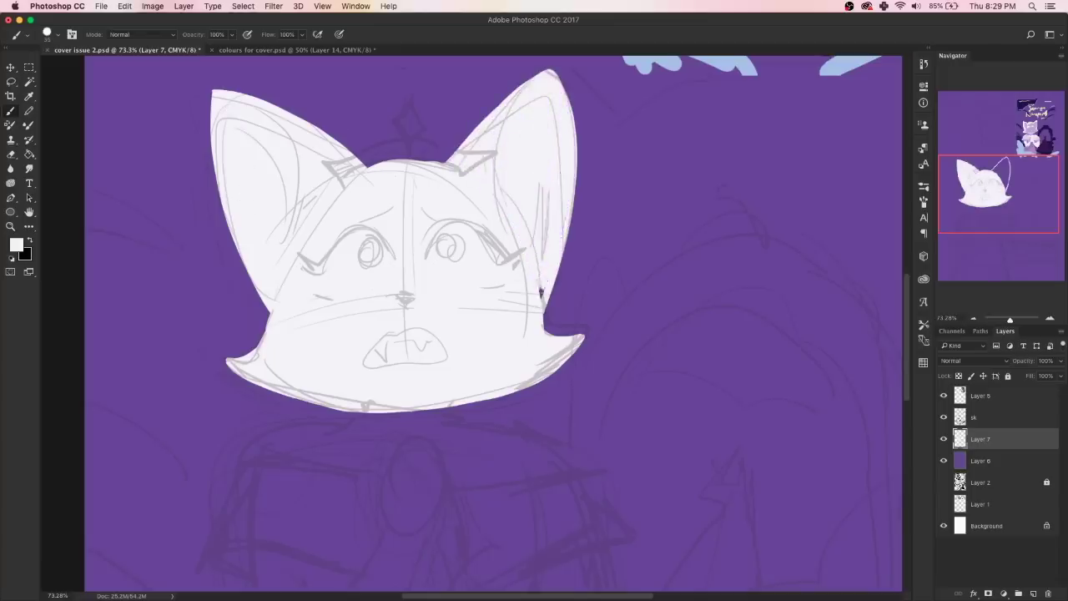
left_click_drag(369, 171, 451, 157)
Erase the overpaint above the head's top edge with a smaller eraser.
key("e")
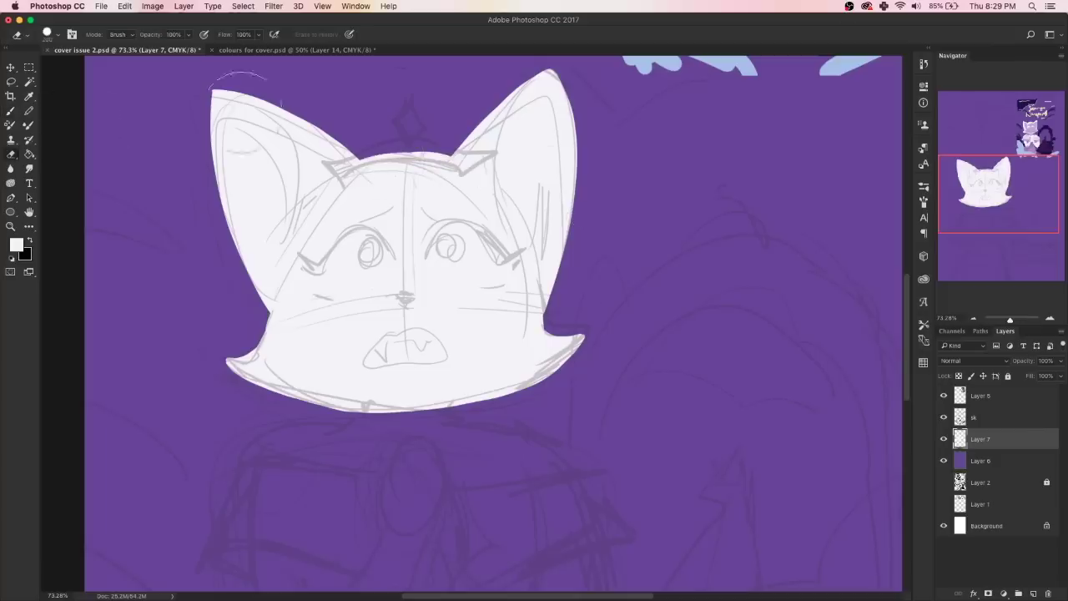
key("bracketleft")
key("bracketleft")
key("bracketleft")
key("bracketleft")
key("bracketleft")
key("bracketleft")
key("bracketleft")
key("bracketleft")
key("bracketleft")
key("bracketleft")
left_click_drag(363, 157, 455, 156)
left_click(58, 35)
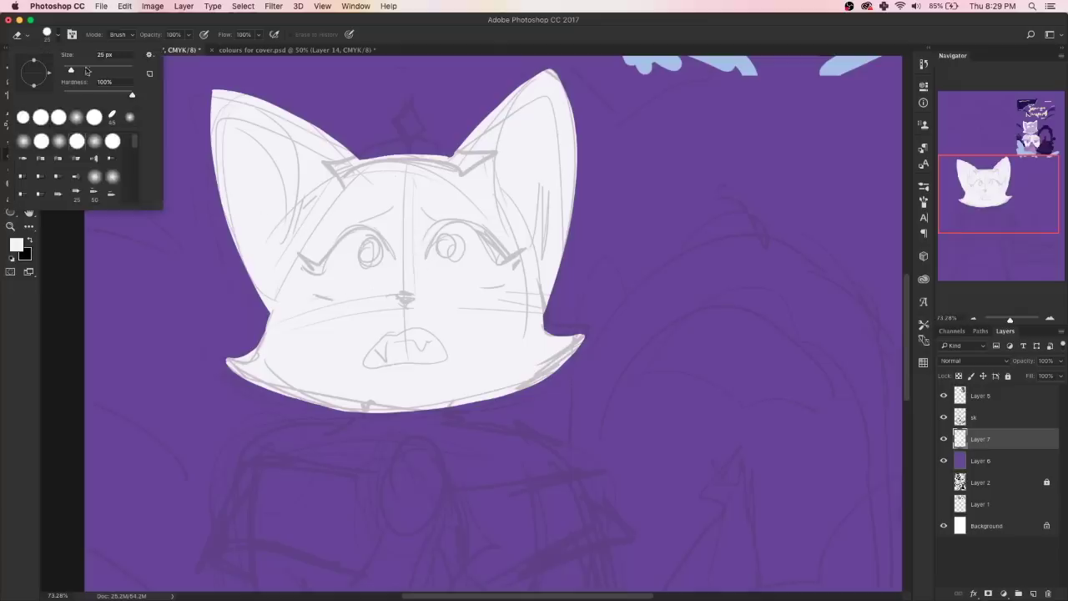
double_click(45, 146)
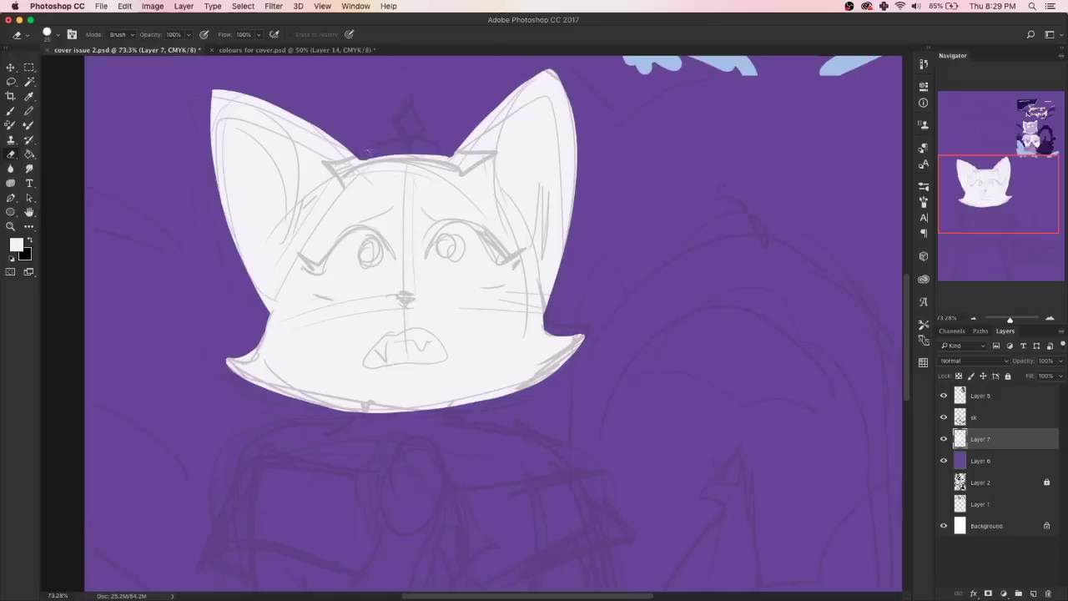
Erase the notch and stray line under the head, then zoom out.
key("b")
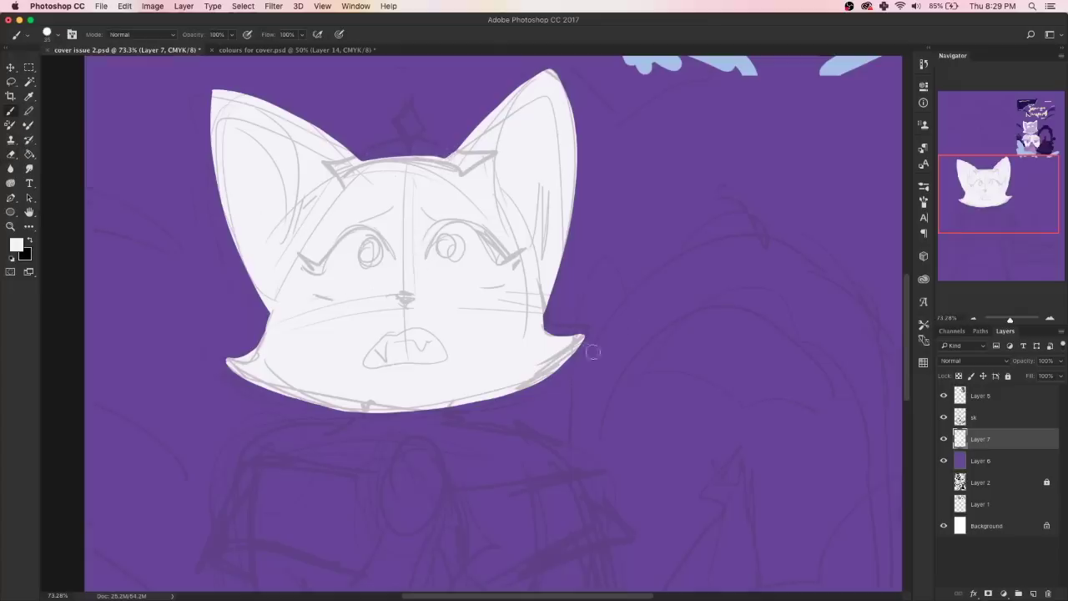
key("e")
mouse_move(334, 409)
left_mouse_down()
mouse_move(495, 391)
mouse_move(581, 346)
left_mouse_up()
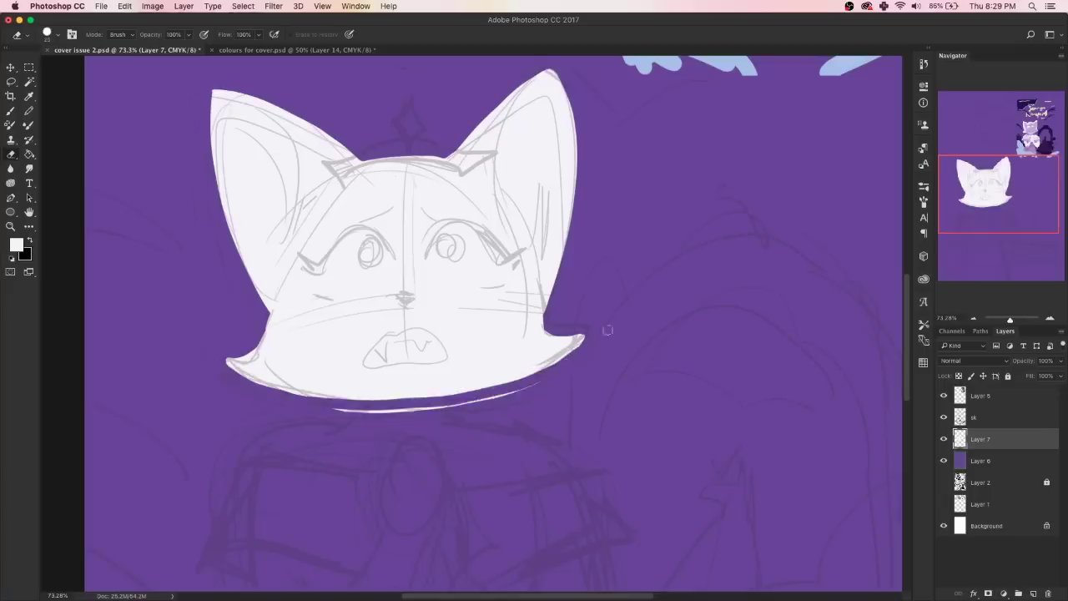
mouse_move(541, 382)
left_mouse_down()
mouse_move(334, 412)
mouse_move(518, 369)
mouse_move(520, 392)
left_mouse_up()
key("b")
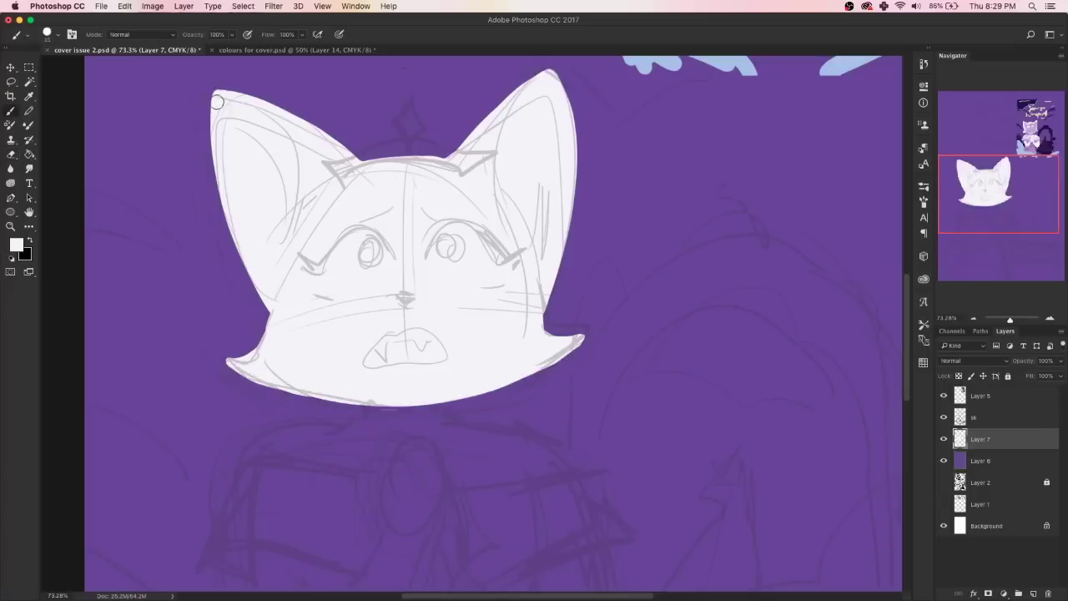
key("super+minus")
Paint a white collar with curving strands beneath the head.
scroll(501, 333, "down", 2)
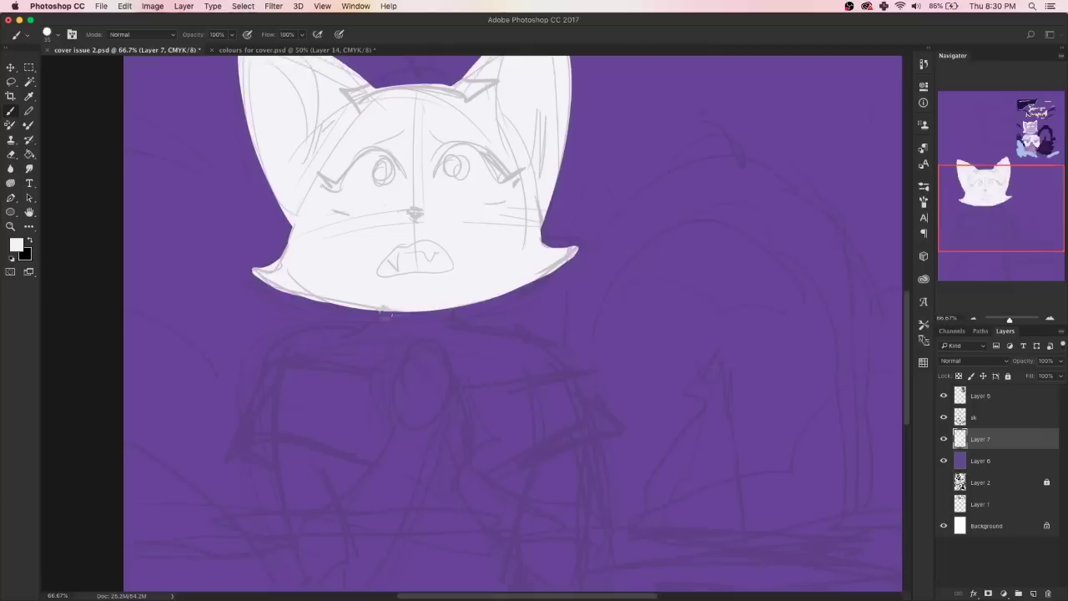
left_click_drag(380, 317, 451, 324)
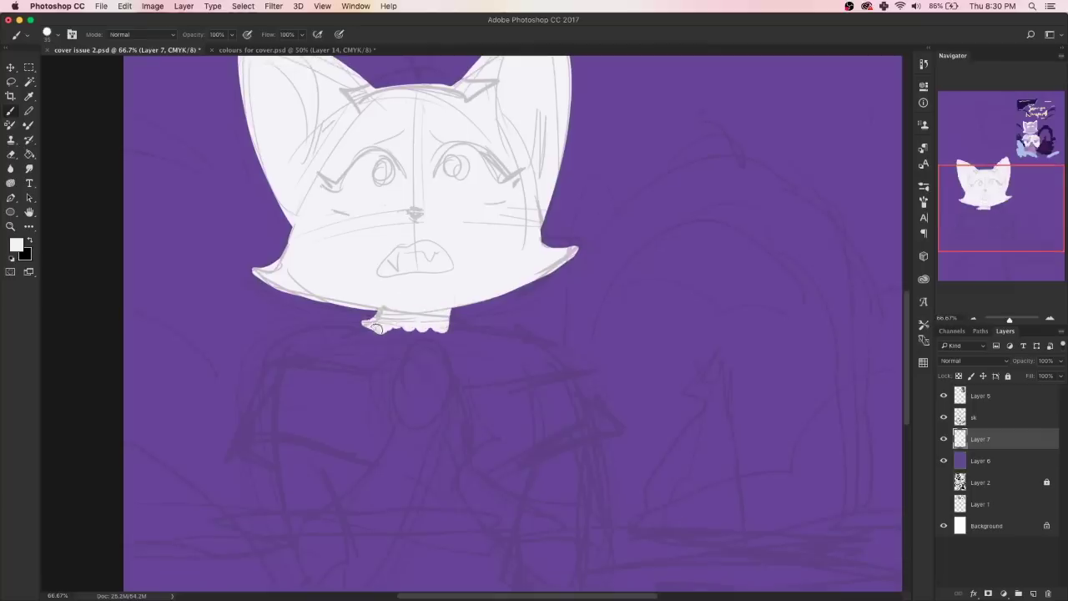
mouse_move(383, 327)
left_mouse_down()
mouse_move(358, 325)
mouse_move(271, 367)
left_mouse_up()
left_click_drag(450, 324, 555, 393)
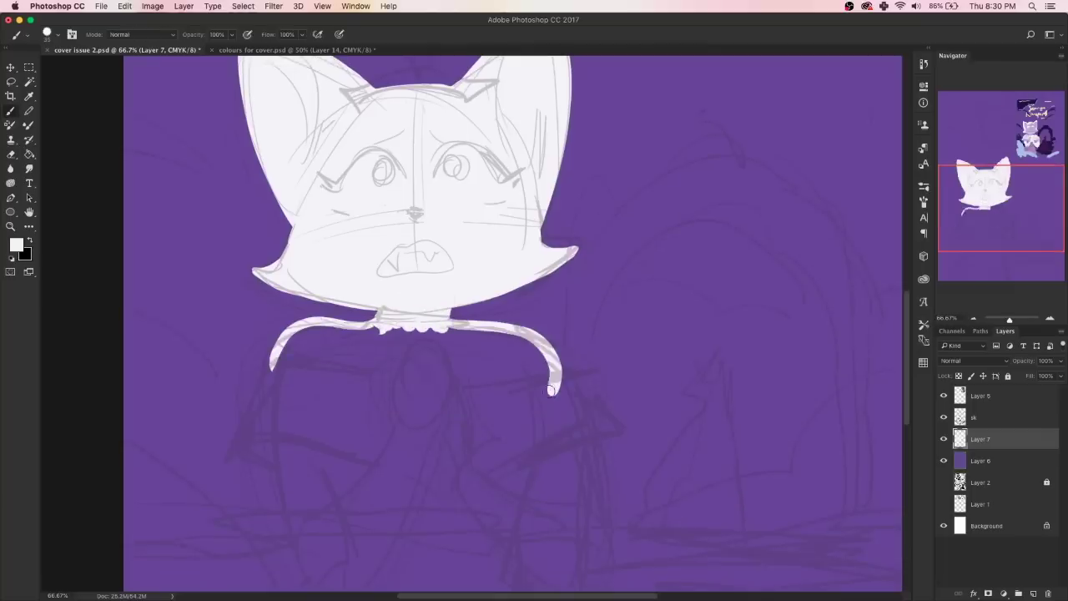
mouse_move(284, 355)
left_mouse_down()
mouse_move(393, 332)
mouse_move(401, 367)
mouse_move(550, 388)
left_mouse_up()
mouse_move(384, 325)
left_mouse_down()
mouse_move(306, 322)
mouse_move(281, 367)
mouse_move(367, 527)
mouse_move(455, 354)
mouse_move(371, 461)
mouse_move(334, 409)
mouse_move(359, 513)
mouse_move(388, 517)
mouse_move(430, 384)
mouse_move(421, 451)
left_mouse_up()
left_click(973, 318)
Fill the collar loop white and paint the right arm.
left_click_drag(413, 367, 418, 425)
mouse_move(343, 358)
left_mouse_down()
mouse_move(511, 374)
mouse_move(468, 424)
mouse_move(547, 463)
left_mouse_up()
mouse_move(442, 434)
left_mouse_down()
mouse_move(551, 392)
mouse_move(552, 522)
left_mouse_up()
key("e")
key("b")
mouse_move(542, 480)
left_mouse_down()
mouse_move(526, 376)
mouse_move(501, 459)
left_mouse_up()
mouse_move(455, 393)
left_mouse_down()
mouse_move(474, 473)
mouse_move(509, 513)
mouse_move(528, 493)
mouse_move(551, 492)
left_mouse_up()
Trim the right arm's outer and lower edges back to purple and touch up its tip.
key("e")
mouse_move(543, 373)
left_mouse_down()
mouse_move(546, 500)
mouse_move(528, 532)
left_mouse_up()
left_click_drag(552, 400, 542, 530)
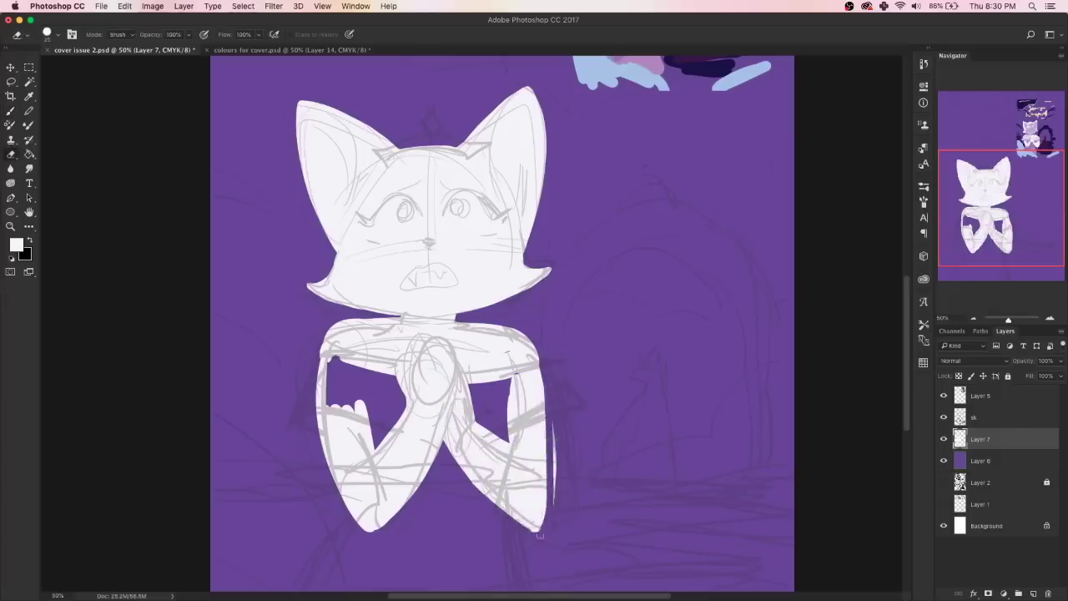
mouse_move(558, 425)
left_mouse_down()
mouse_move(526, 530)
mouse_move(546, 499)
left_mouse_up()
key("b")
key("e")
mouse_move(476, 482)
left_mouse_down()
mouse_move(445, 451)
mouse_move(535, 526)
left_mouse_up()
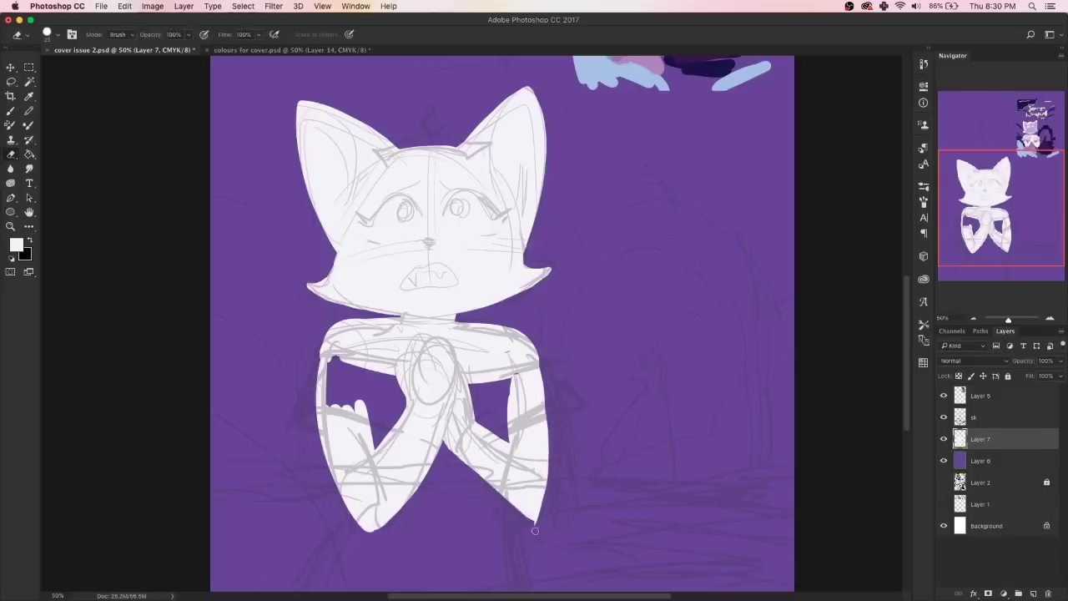
key("b")
left_click_drag(546, 404, 547, 454)
Reshape the left arm, extend the right arm's tip, and clean the gap between the legs.
left_click_drag(344, 382, 342, 401)
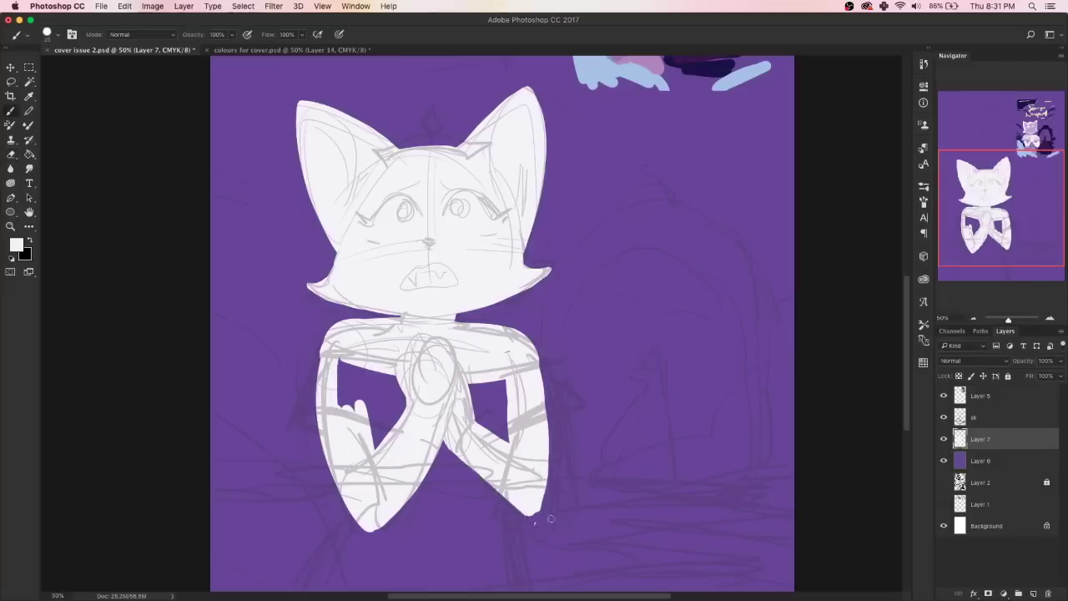
left_click_drag(458, 451, 522, 513)
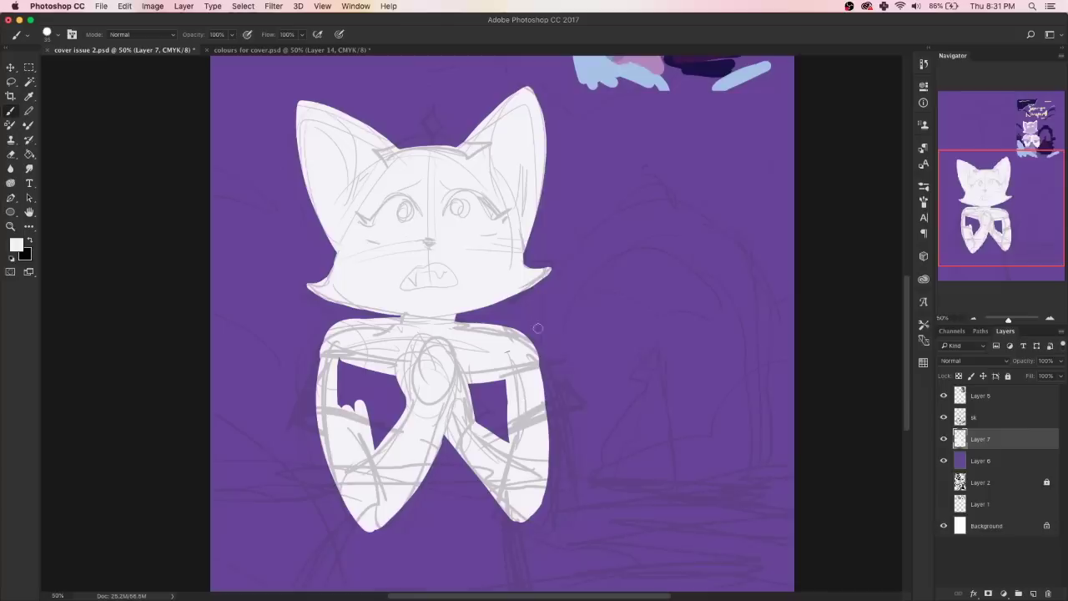
left_click_drag(342, 359, 353, 411)
key("e")
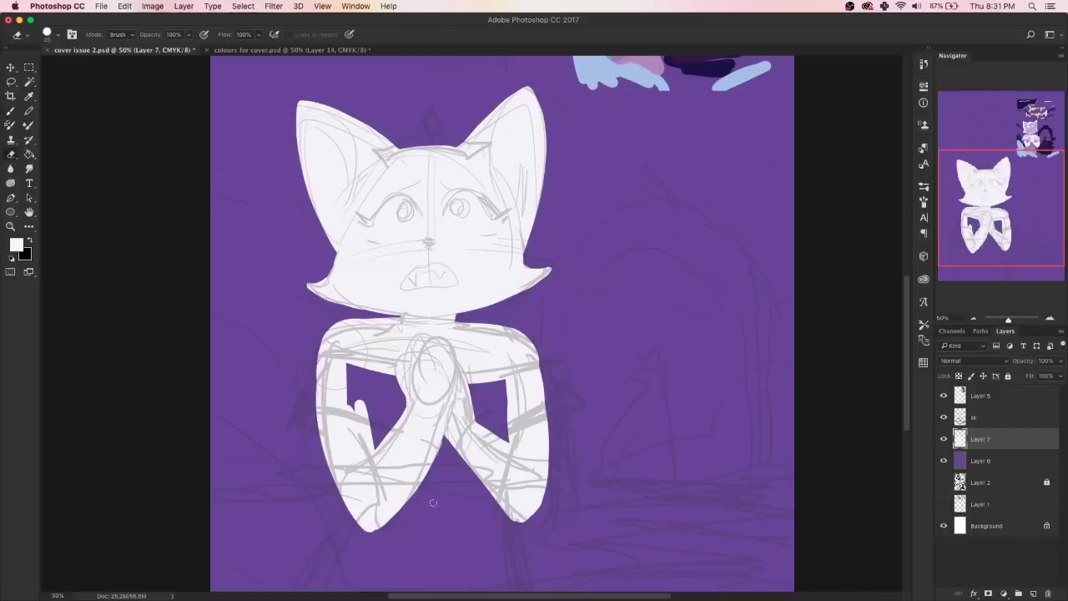
mouse_move(443, 434)
left_mouse_down()
mouse_move(389, 518)
mouse_move(400, 508)
left_mouse_up()
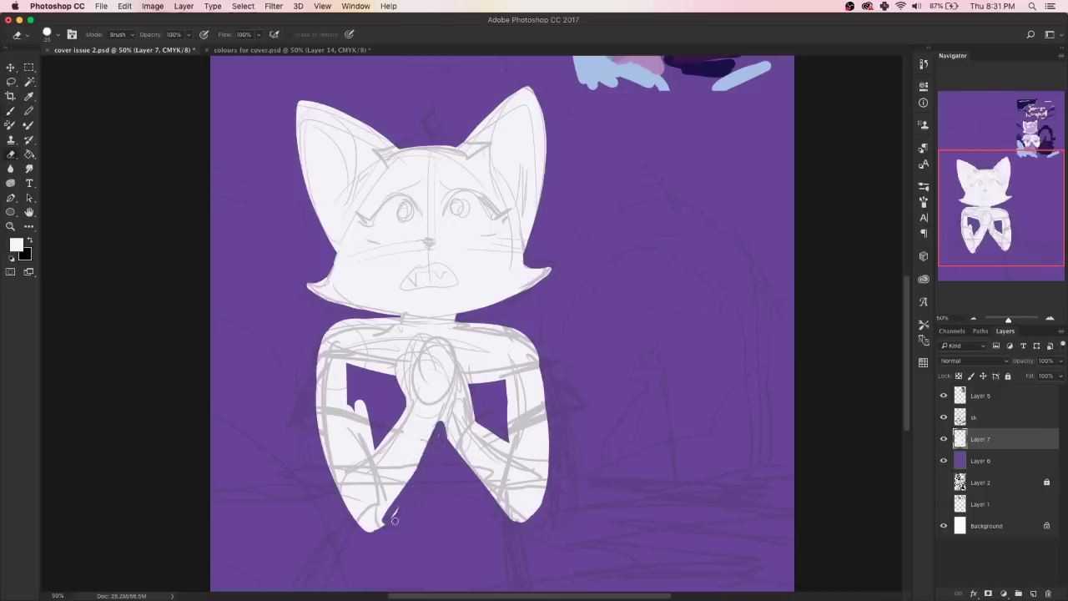
key("b")
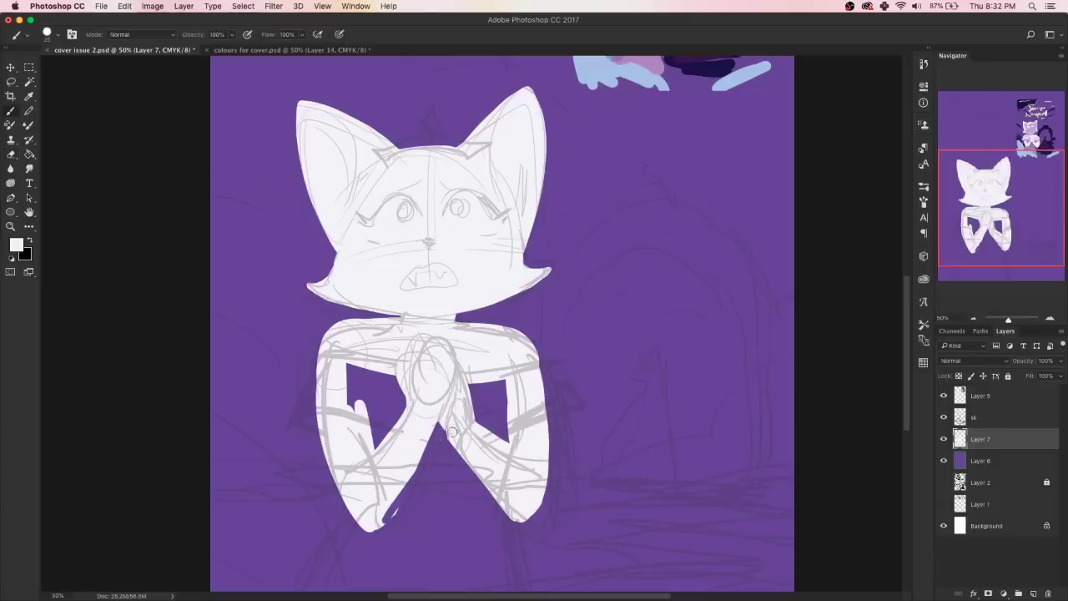
mouse_move(441, 416)
left_mouse_down()
mouse_move(390, 521)
mouse_move(364, 535)
left_mouse_up()
key("e")
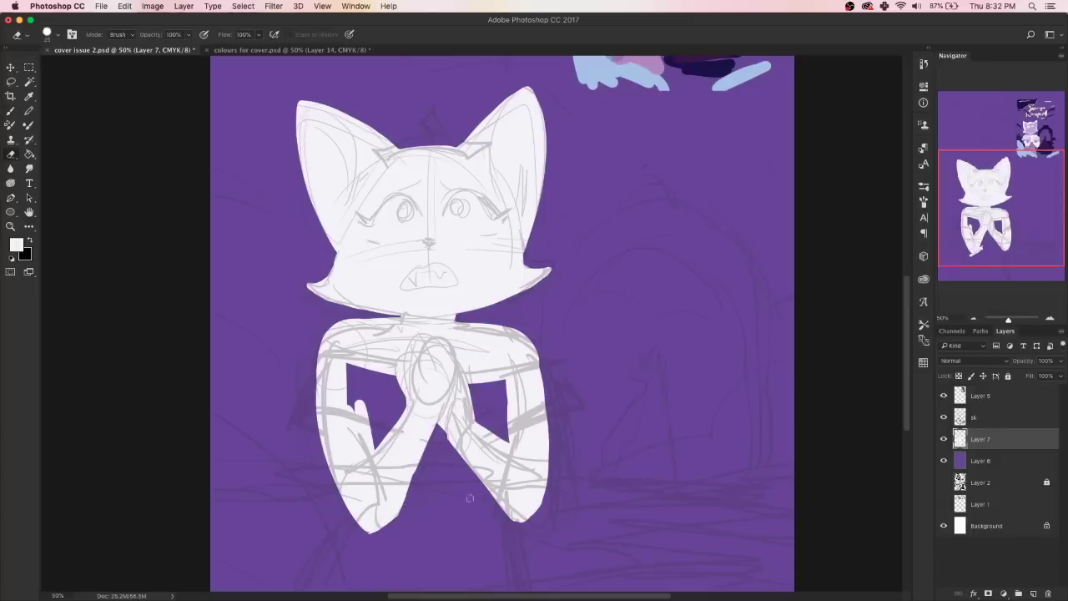
key("b")
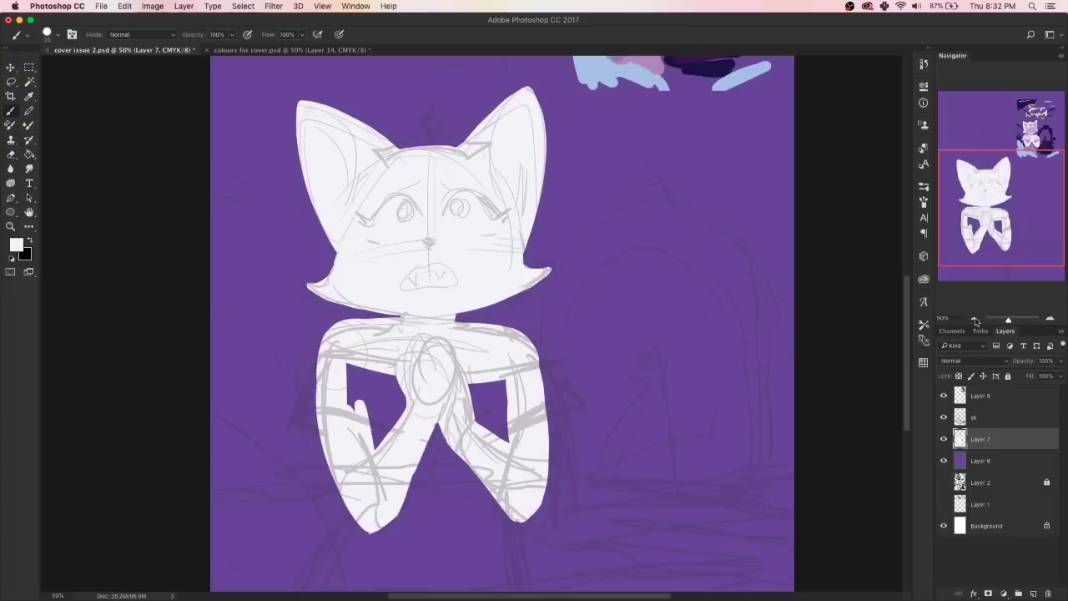
Refine the body's purple cutouts and shoulder highlights, then add a new Layer 8.
left_click(975, 320)
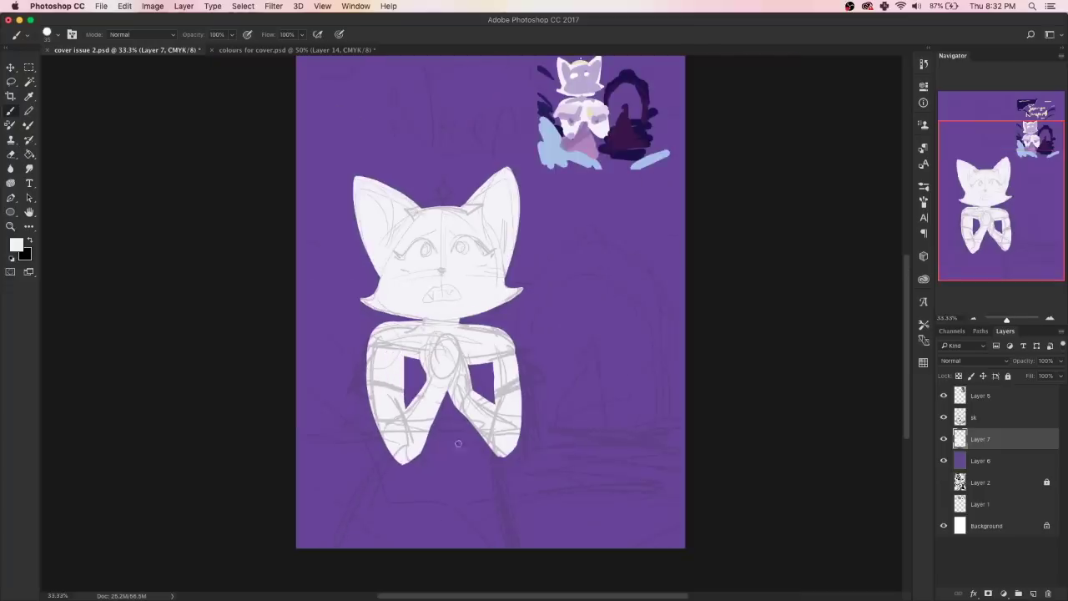
mouse_move(407, 357)
left_mouse_down()
mouse_move(410, 411)
mouse_move(415, 402)
left_mouse_up()
left_click_drag(499, 411, 472, 384)
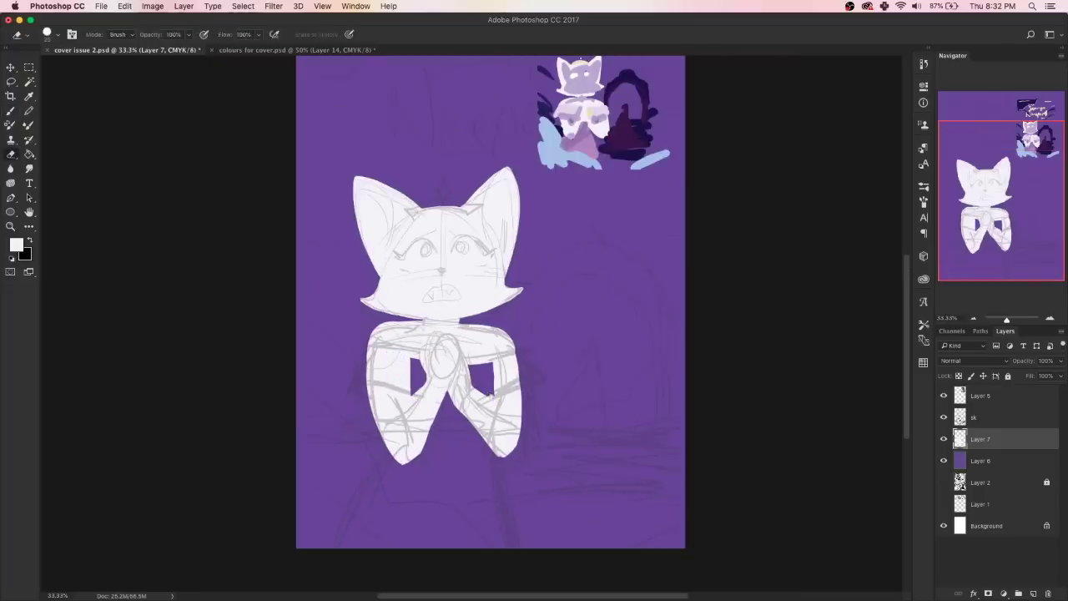
key("e")
key("b")
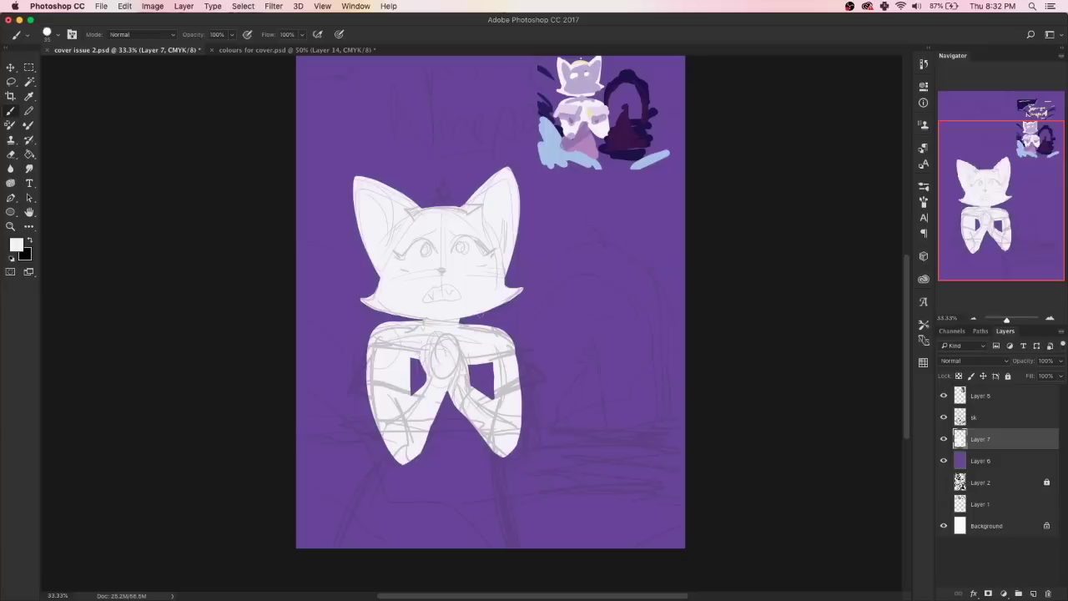
left_click_drag(462, 317, 506, 303)
left_click_drag(503, 395, 497, 375)
left_click(1032, 594)
scroll(93, 150, "up", 2)
Zoom in and paint light strokes along the body's left edge and left arm.
key("i")
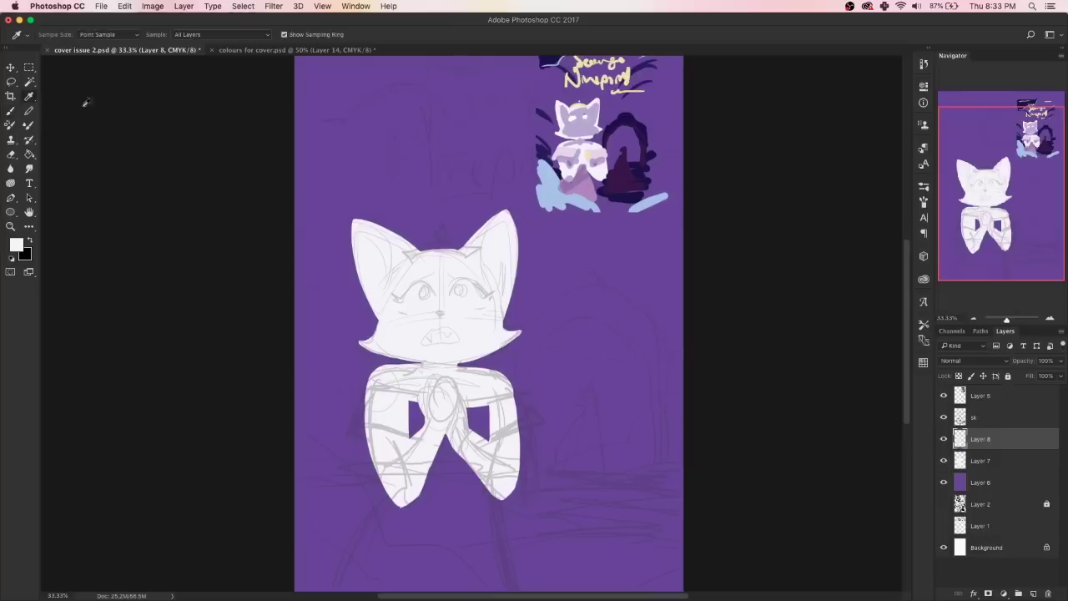
key("b")
key("super+equal")
scroll(740, 226, "down", 3)
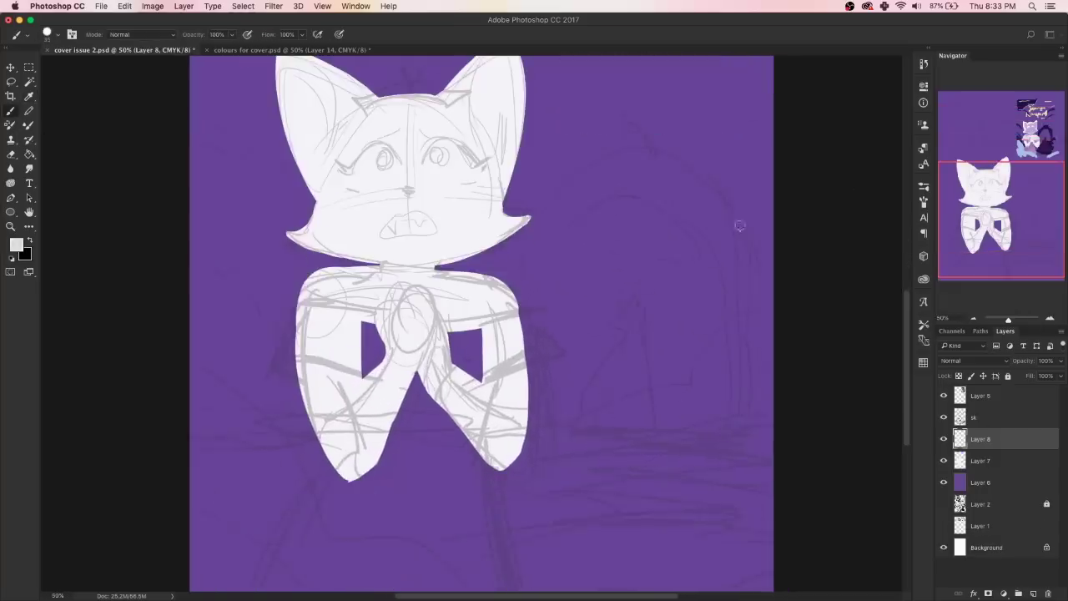
mouse_move(297, 292)
left_mouse_down()
mouse_move(285, 322)
mouse_move(299, 292)
mouse_move(355, 315)
left_mouse_up()
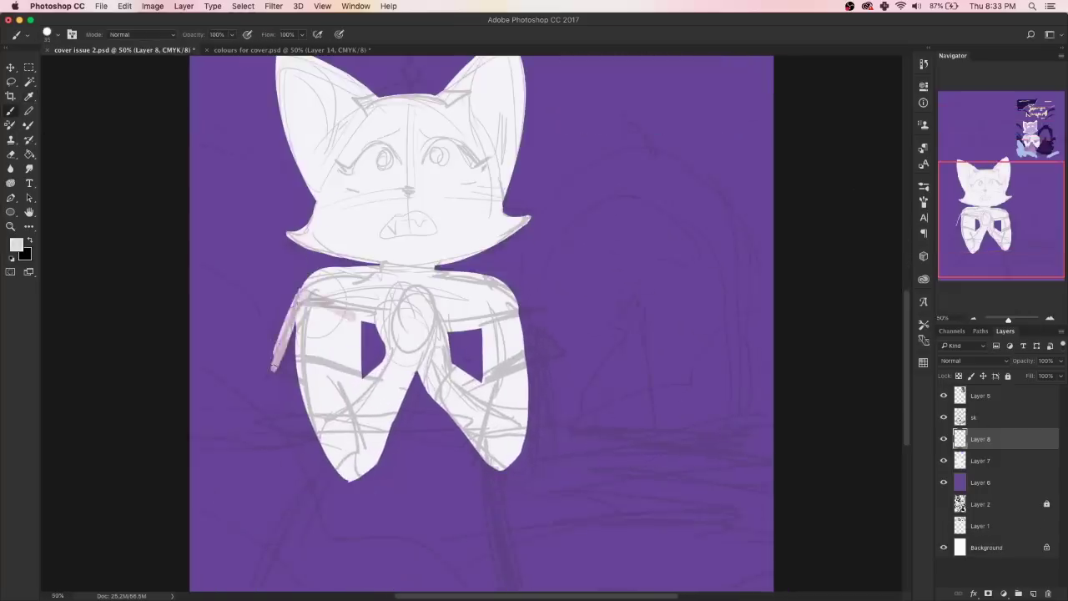
mouse_move(298, 297)
left_mouse_down()
mouse_move(297, 374)
mouse_move(372, 378)
mouse_move(372, 324)
left_mouse_up()
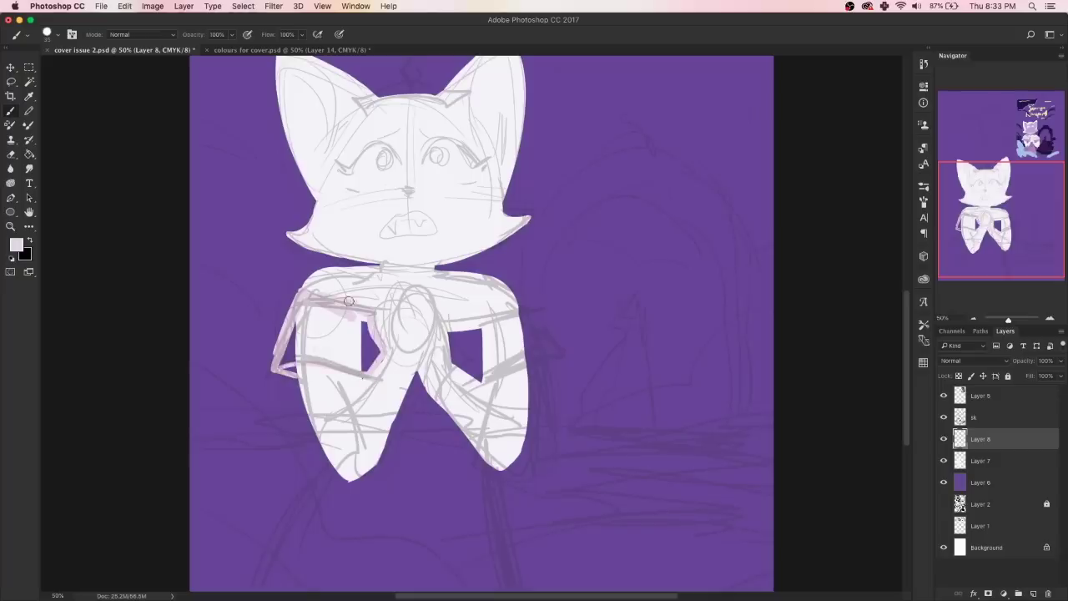
mouse_move(349, 300)
left_mouse_down()
mouse_move(293, 321)
mouse_move(304, 350)
mouse_move(355, 315)
mouse_move(371, 349)
left_mouse_up()
Choose a pale pink foreground colour and deepen the pink across the left arm.
key("i")
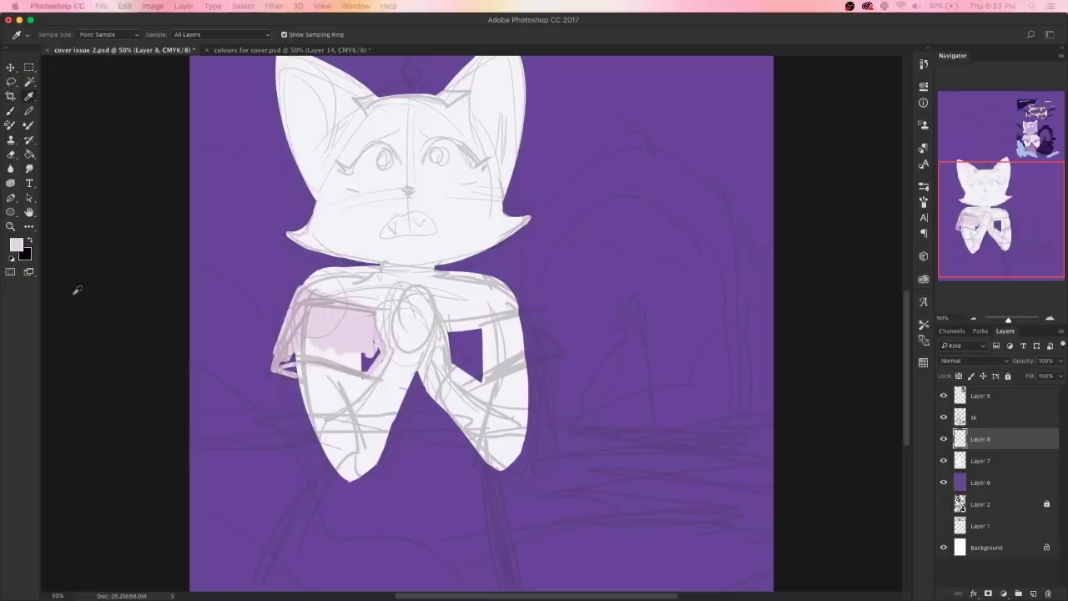
left_click(15, 244)
left_click_drag(217, 262, 487, 274)
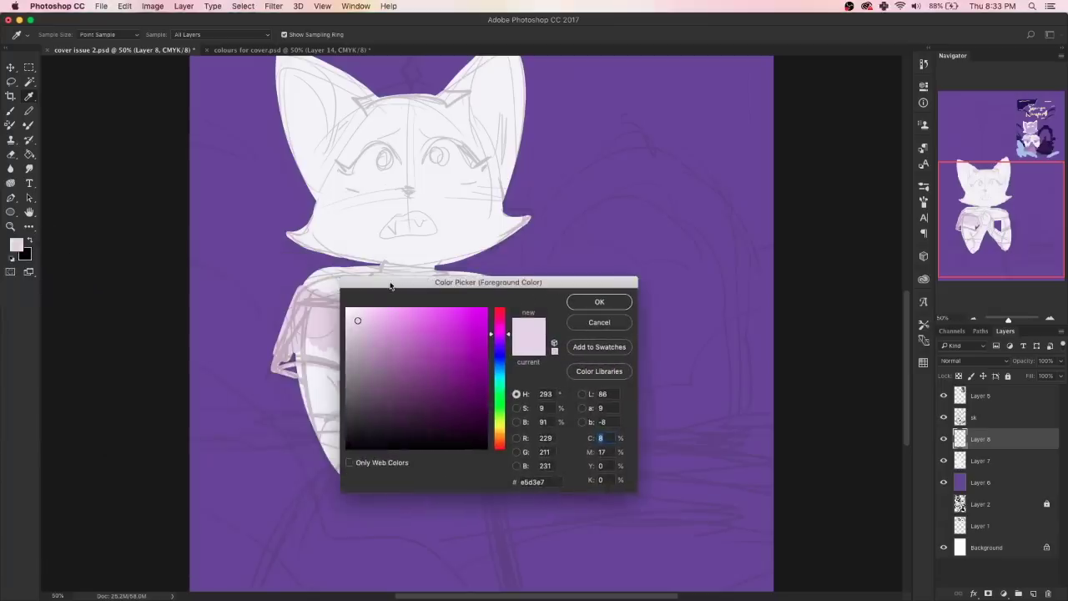
left_click(548, 279)
key("b")
left_click_drag(304, 296, 371, 338)
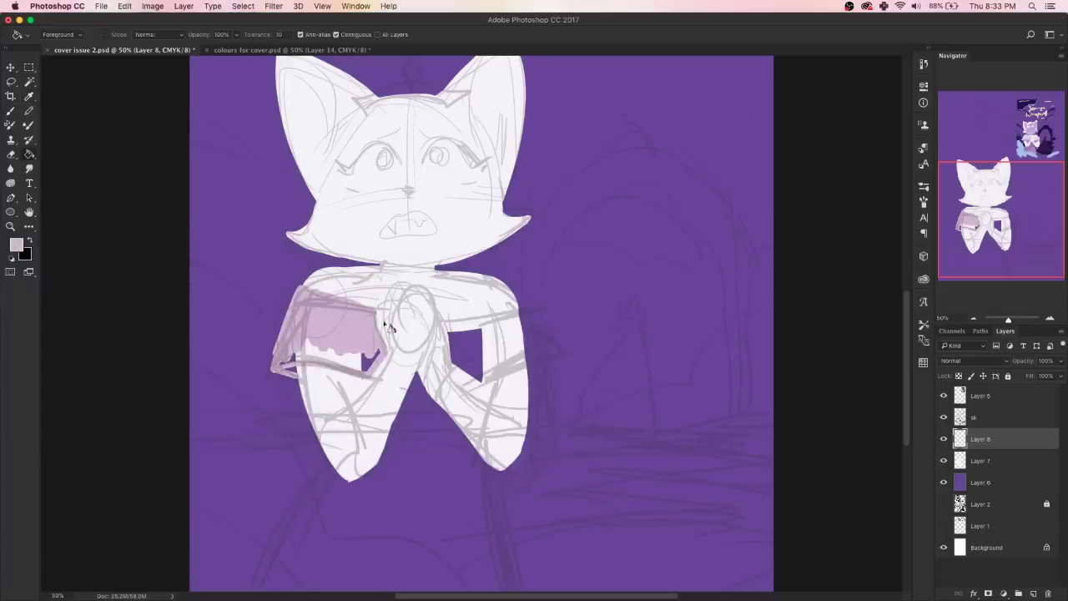
left_click_drag(301, 350, 364, 367)
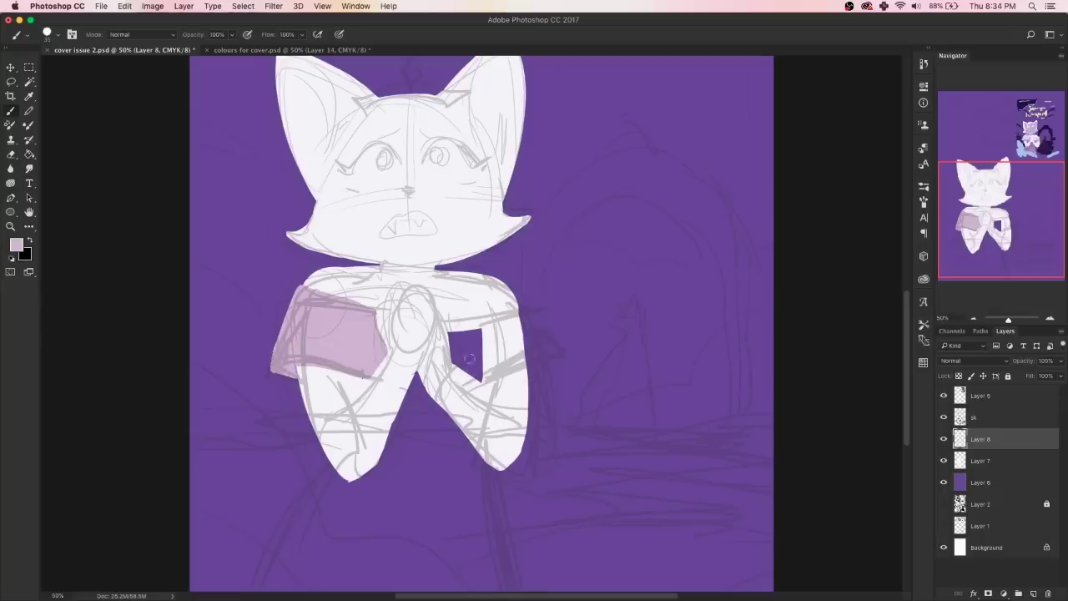
Paint pink on the right arm band and the gap between the legs, then add a layer.
left_click_drag(447, 323, 450, 360)
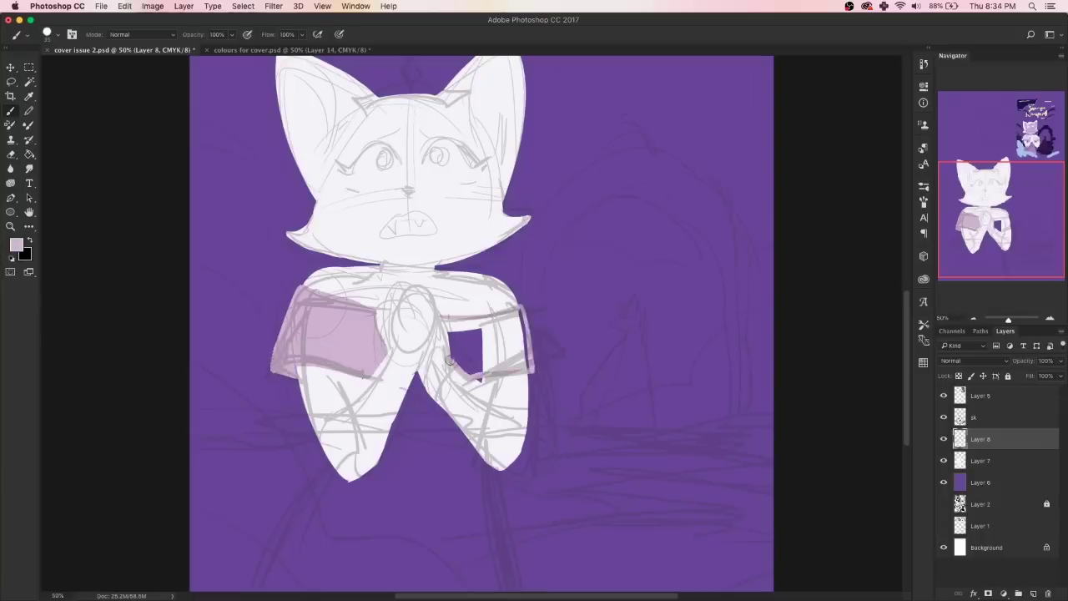
left_click_drag(449, 360, 480, 383)
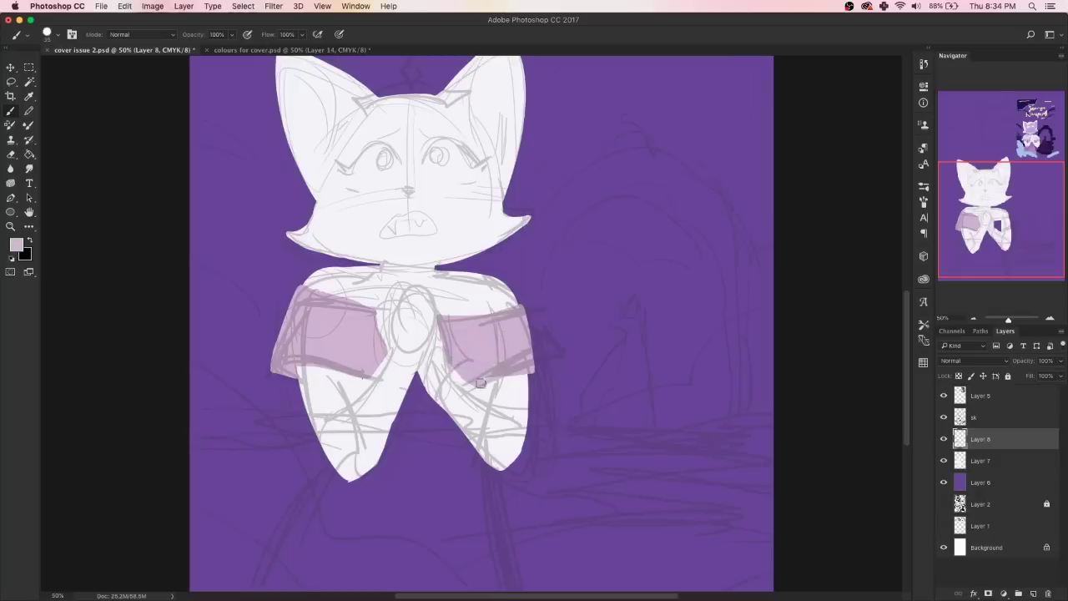
left_click_drag(411, 392, 434, 382)
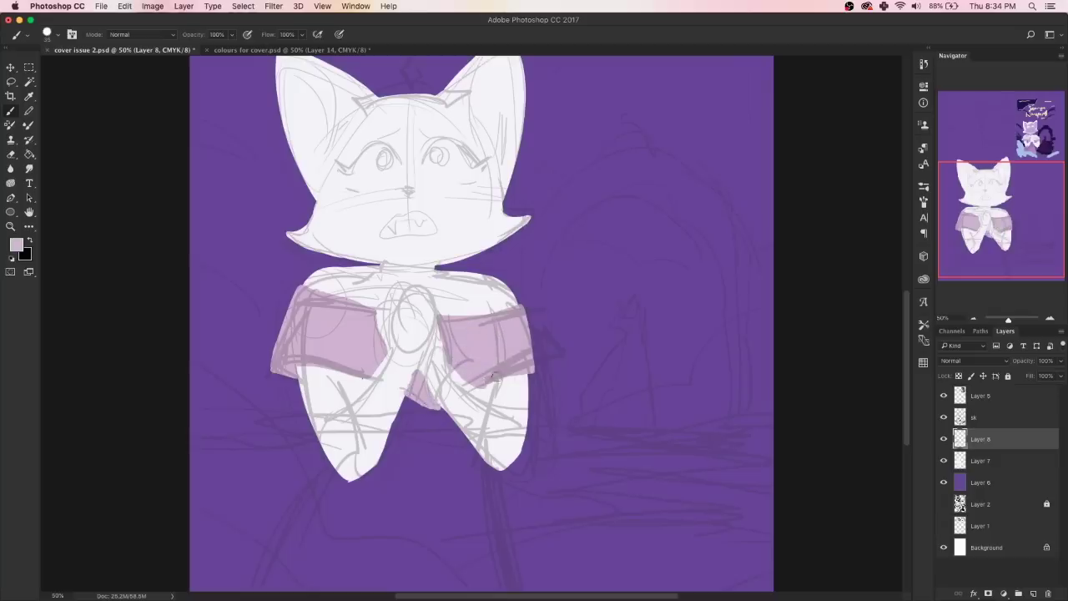
scroll(501, 334, "up", 5)
scroll(501, 334, "right", 2)
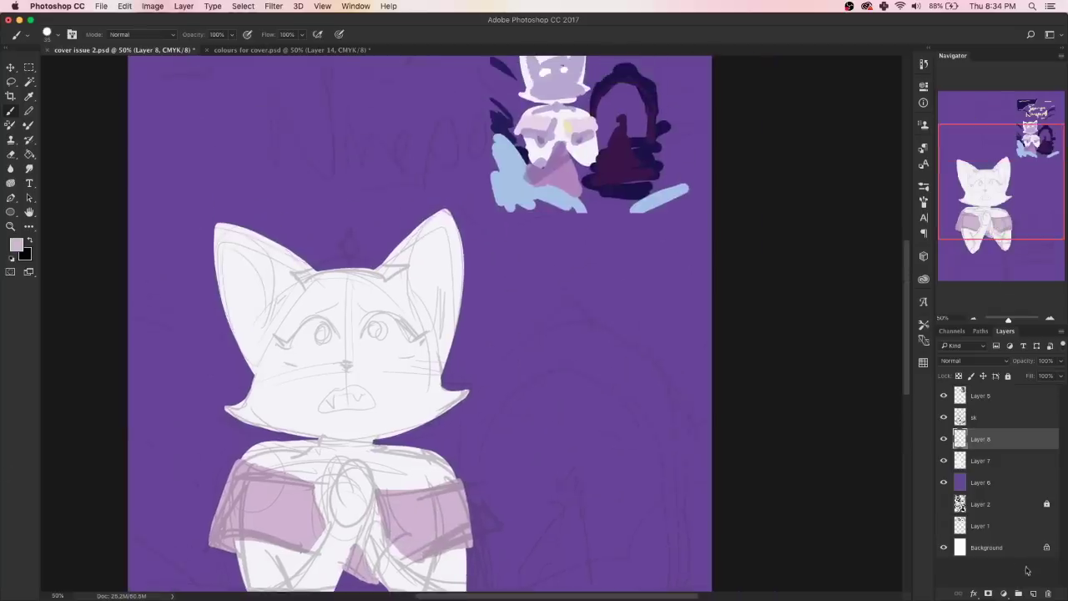
left_click(1033, 594)
Brush dark purple shadows on both legs and darker pink between them.
scroll(208, 125, "down", 5)
scroll(209, 126, "left", 2)
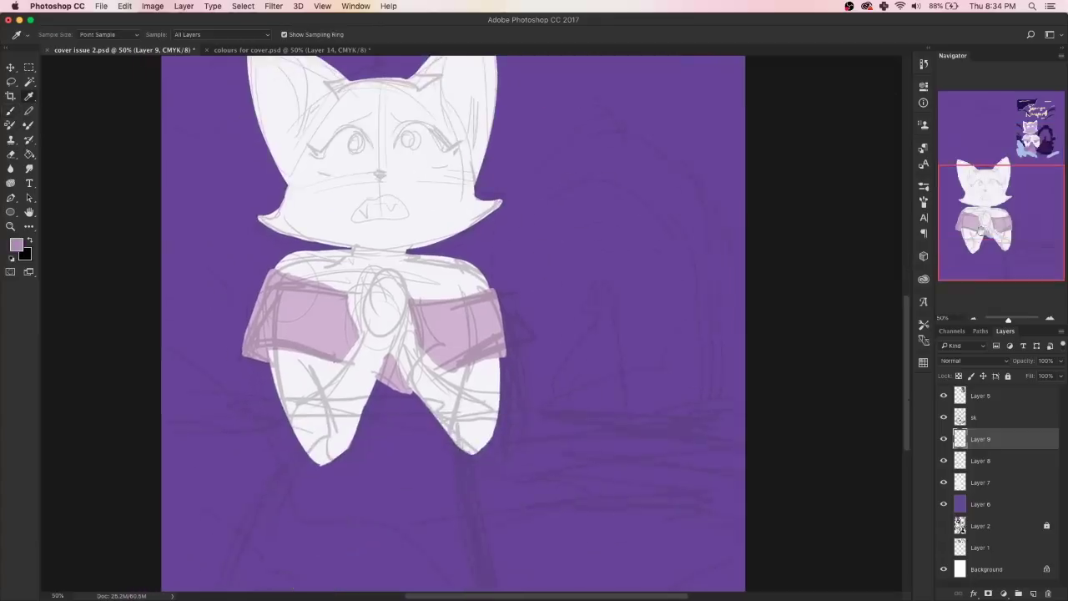
left_click_drag(320, 359, 325, 380)
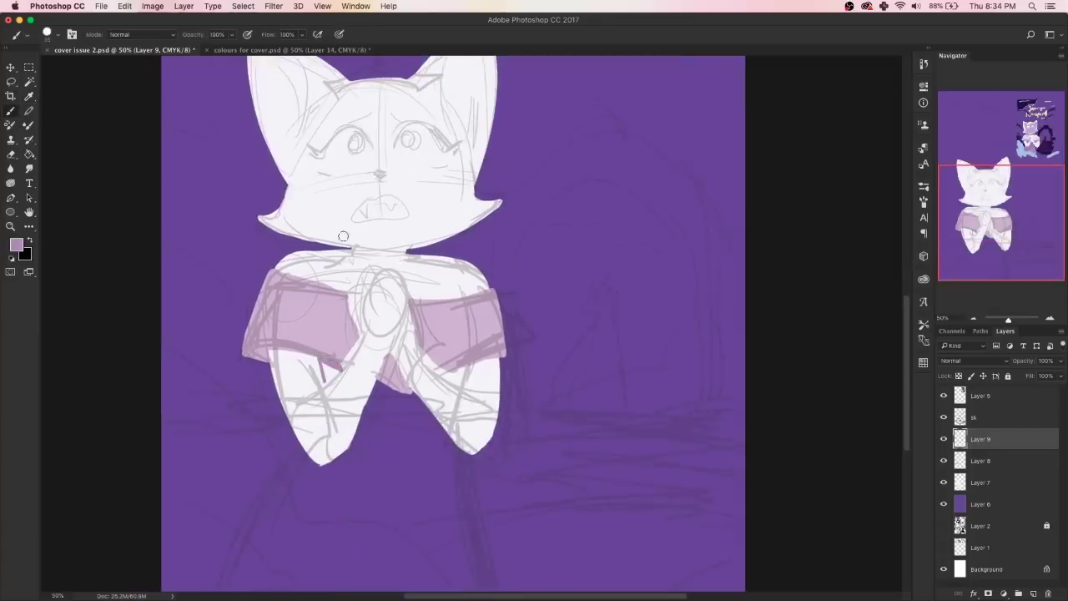
left_click(17, 245)
left_click(610, 300)
left_click_drag(317, 363, 409, 399)
left_click_drag(459, 367, 463, 373)
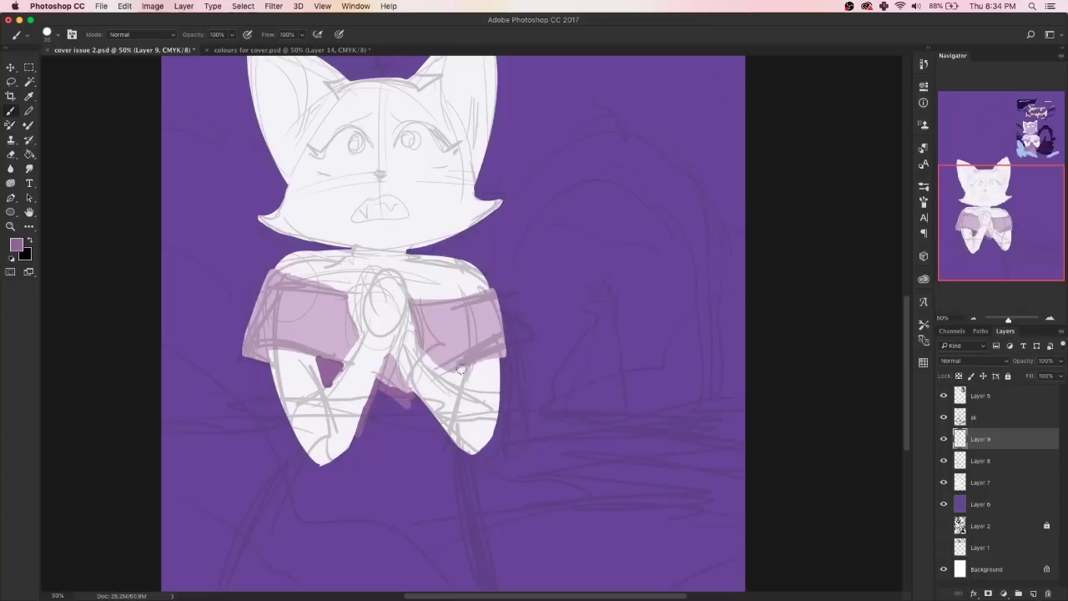
scroll(991, 200, "left", 2)
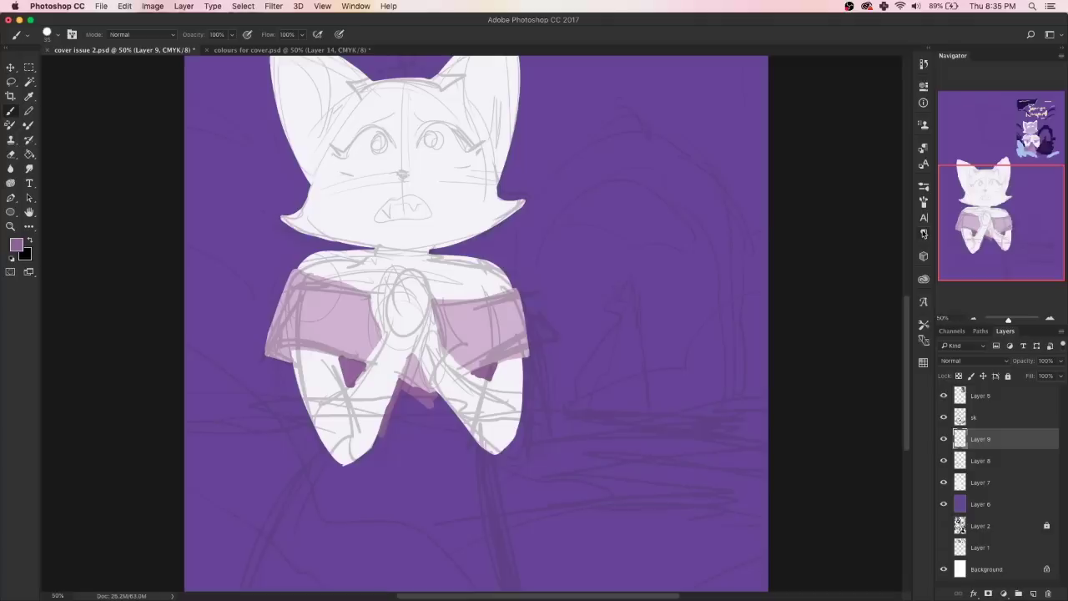
left_click_drag(404, 392, 415, 412)
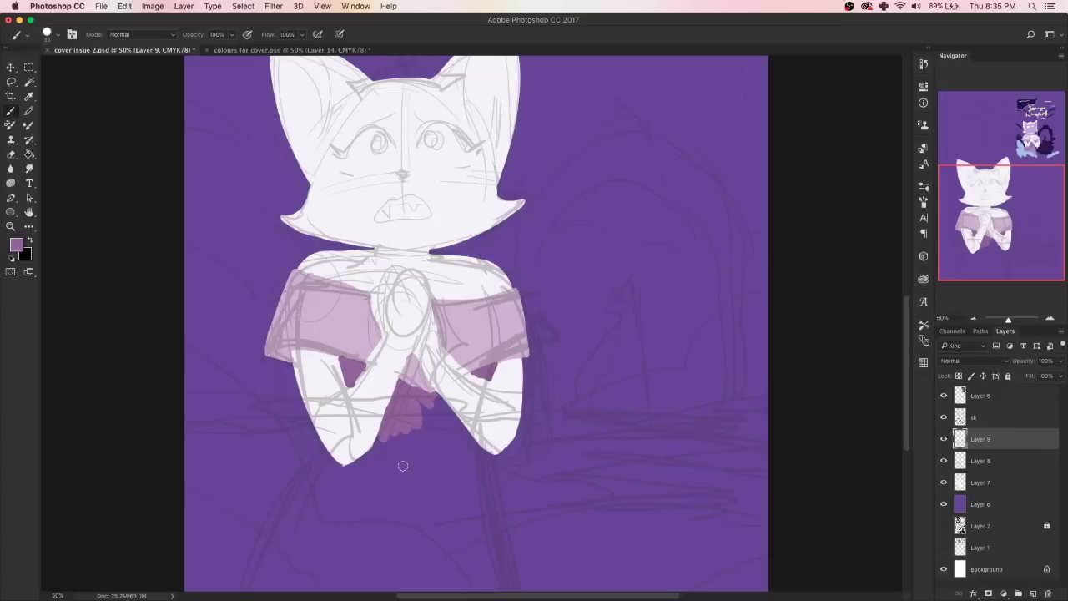
Paint the pink skirt from under the folded hands down to the page bottom.
mouse_move(421, 416)
left_mouse_down()
mouse_move(468, 438)
mouse_move(488, 507)
left_mouse_up()
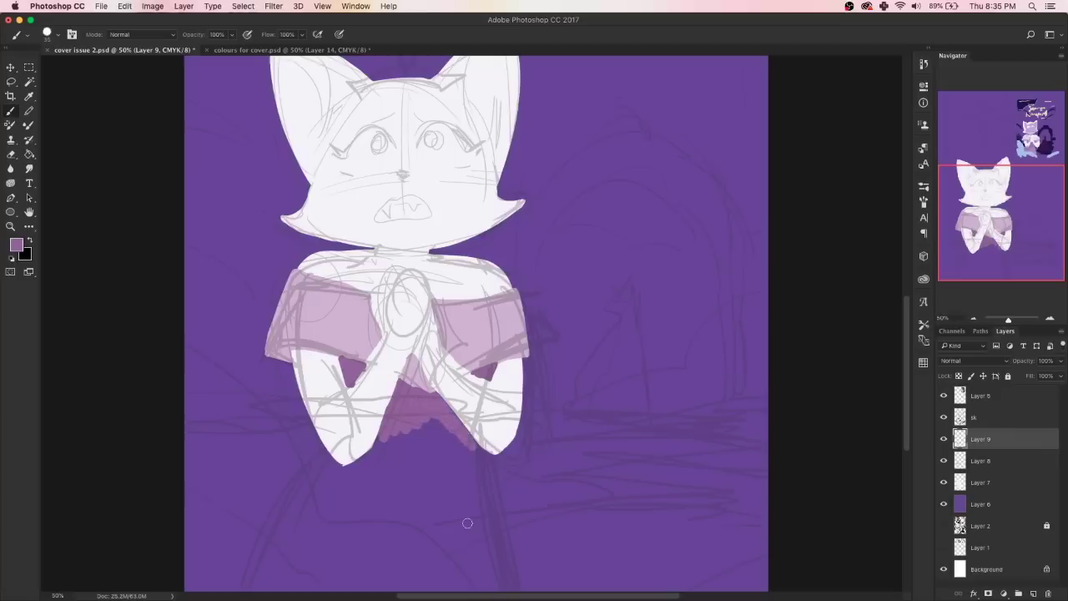
scroll(467, 523, "down", 1)
key("ctrl+minus")
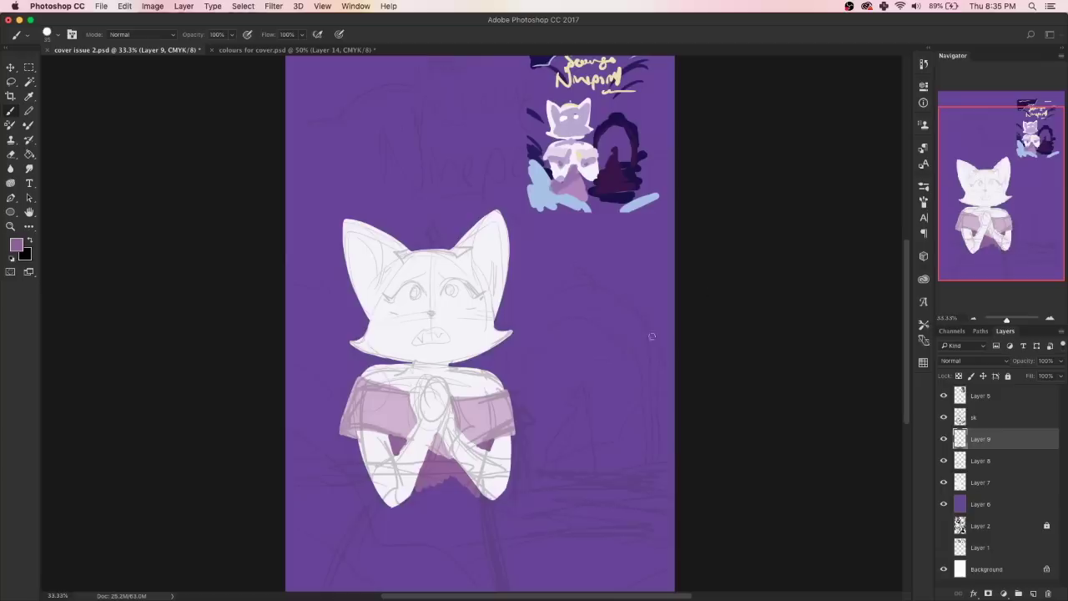
left_click_drag(464, 488, 499, 580)
scroll(499, 580, "left", 1)
mouse_move(409, 511)
left_mouse_down()
mouse_move(387, 501)
mouse_move(339, 592)
mouse_move(344, 584)
mouse_move(347, 596)
left_mouse_up()
mouse_move(376, 539)
left_mouse_down()
mouse_move(388, 499)
mouse_move(408, 514)
mouse_move(454, 488)
mouse_move(459, 528)
left_mouse_up()
mouse_move(463, 480)
left_mouse_down()
mouse_move(496, 535)
mouse_move(459, 531)
mouse_move(511, 589)
left_mouse_up()
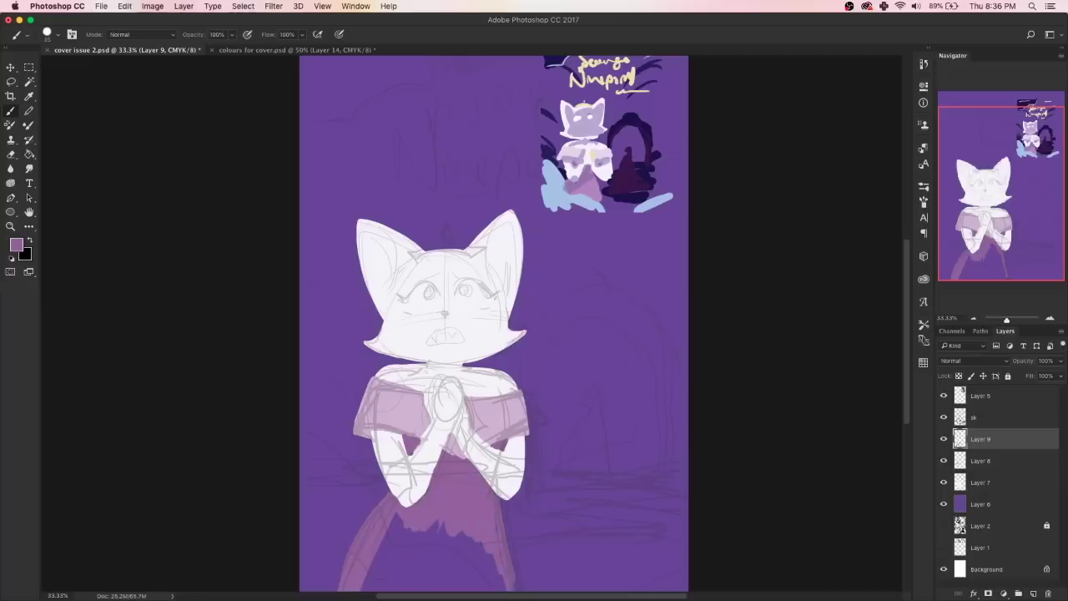
mouse_move(505, 542)
left_mouse_down()
mouse_move(490, 591)
mouse_move(404, 589)
mouse_move(399, 514)
mouse_move(442, 527)
mouse_move(409, 585)
mouse_move(425, 543)
left_mouse_up()
mouse_move(367, 584)
left_mouse_down()
mouse_move(392, 531)
mouse_move(451, 576)
mouse_move(471, 568)
mouse_move(488, 588)
left_mouse_up()
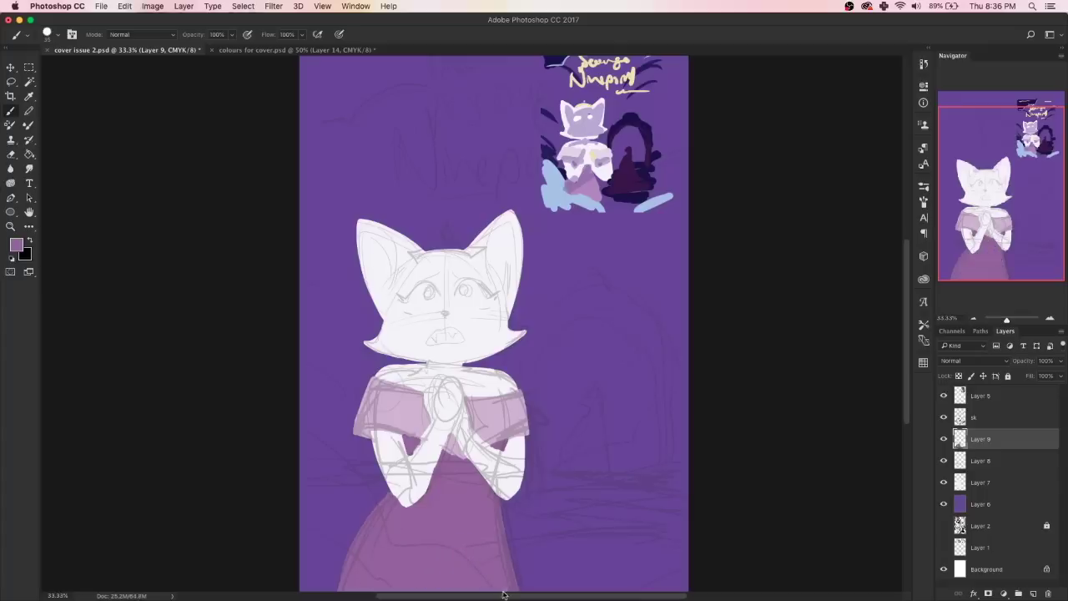
left_click(16, 244)
left_click(601, 323)
Sample cream from the thumbnail and paint a tiara across the cat's head on a new layer.
key("i")
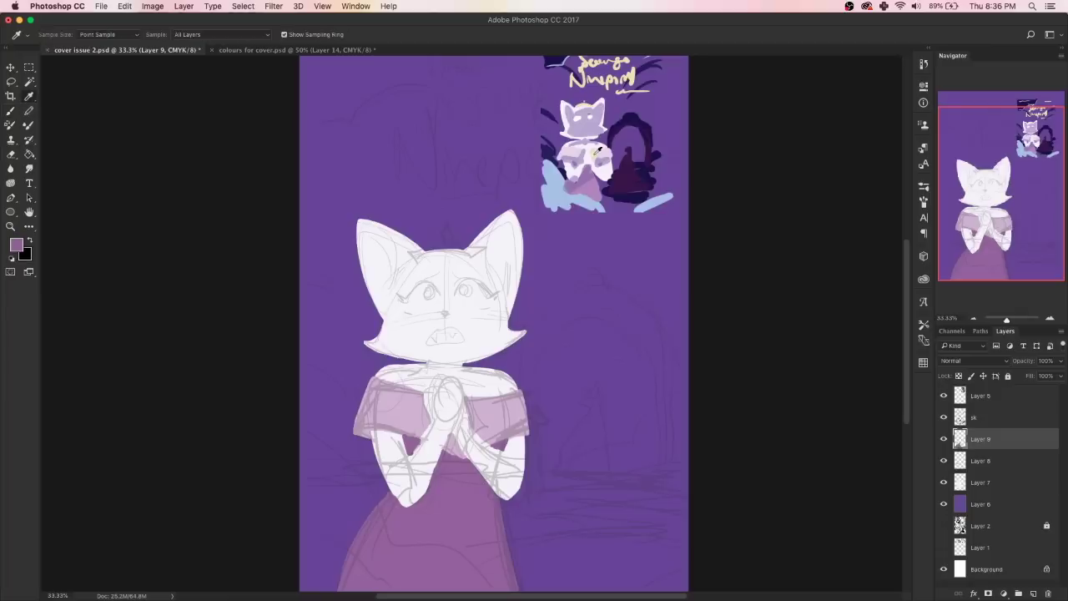
left_click(594, 153)
left_click(1034, 594)
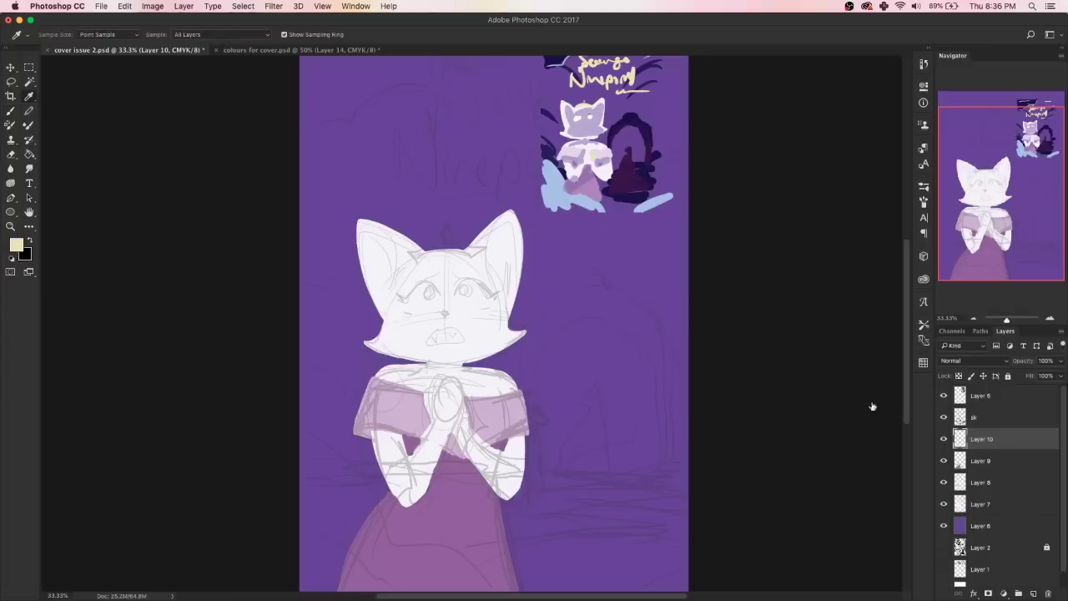
key("super+equal")
key("b")
left_click_drag(384, 228, 457, 209)
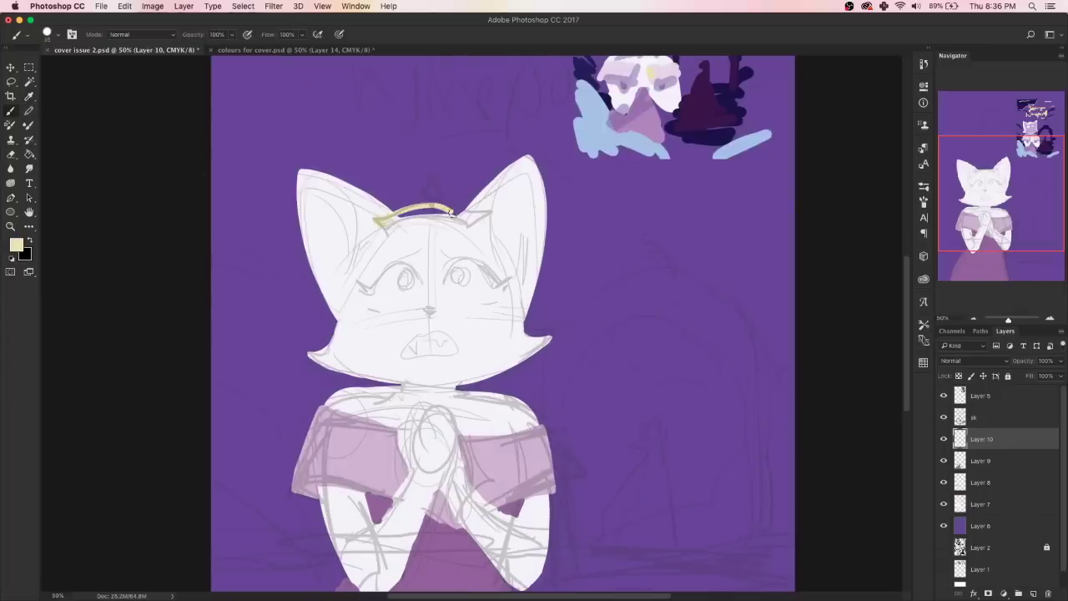
mouse_move(380, 224)
left_mouse_down()
mouse_move(480, 215)
mouse_move(428, 218)
left_mouse_up()
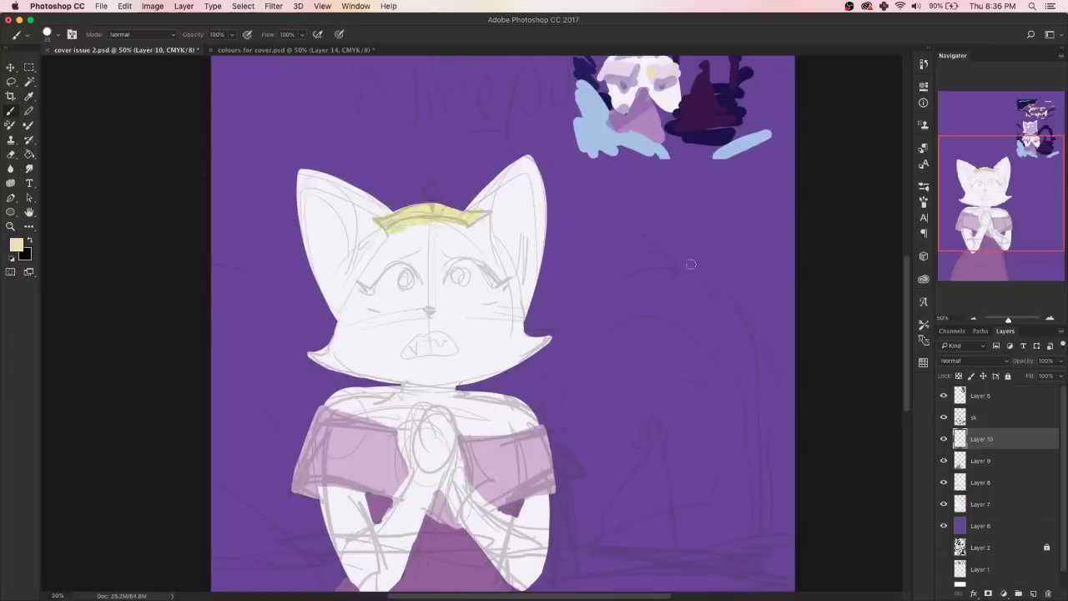
Add a cream accent by the cat's hands and zoom out to the whole cover.
scroll(710, 284, "down", 3)
mouse_move(470, 304)
left_mouse_down()
mouse_move(494, 344)
mouse_move(451, 356)
left_mouse_up()
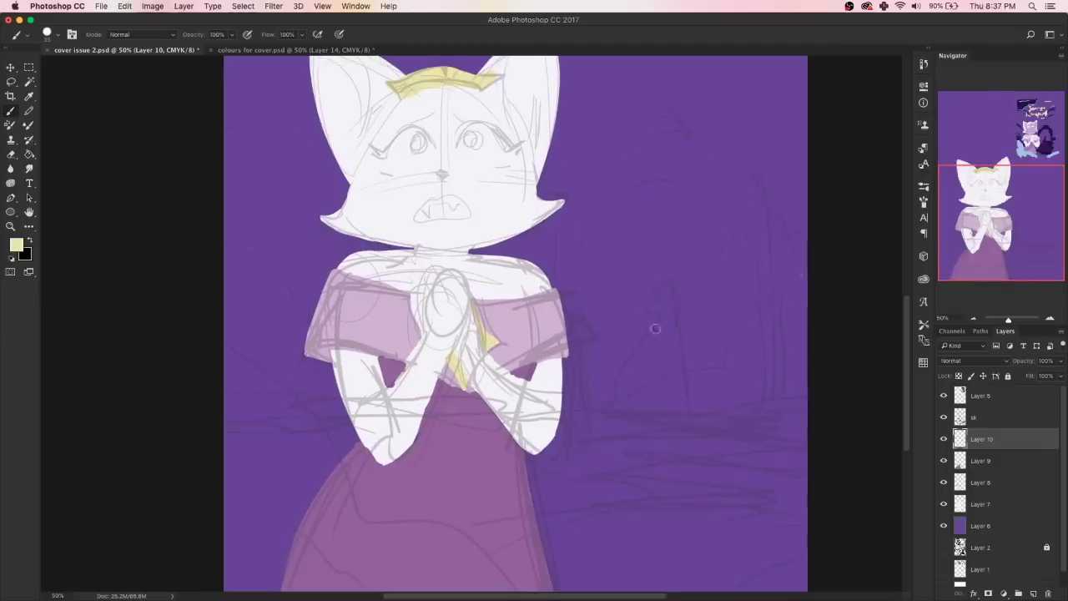
key("super+minus")
left_click(100, 6)
left_click(117, 31)
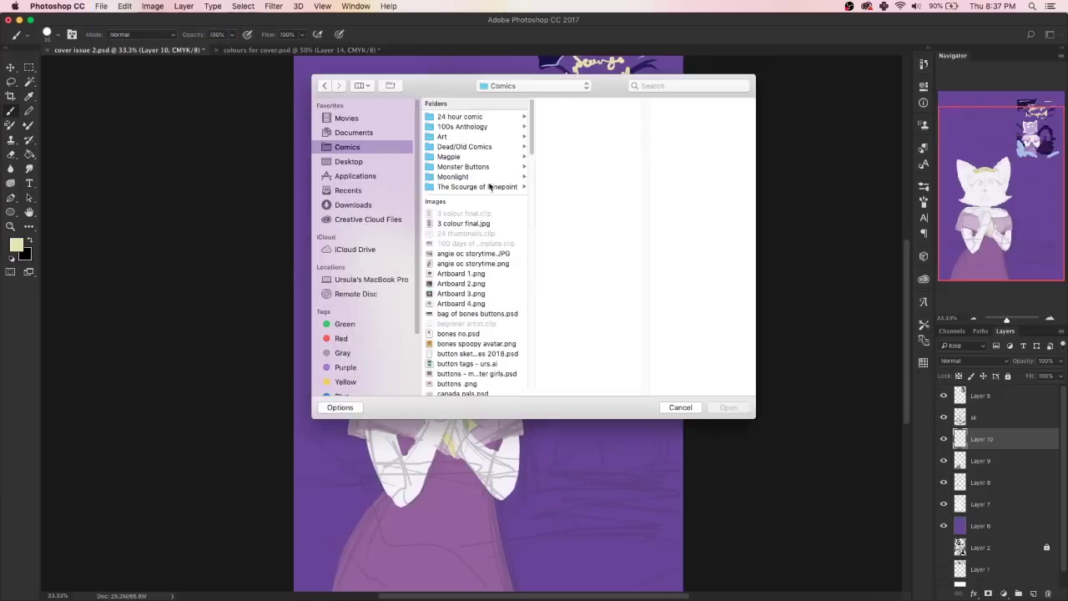
Open 'princess lace' from Design Work > Character Design Work > Issue 2 and place it beside the cover.
left_click(490, 185)
left_click(631, 126)
left_click(721, 119)
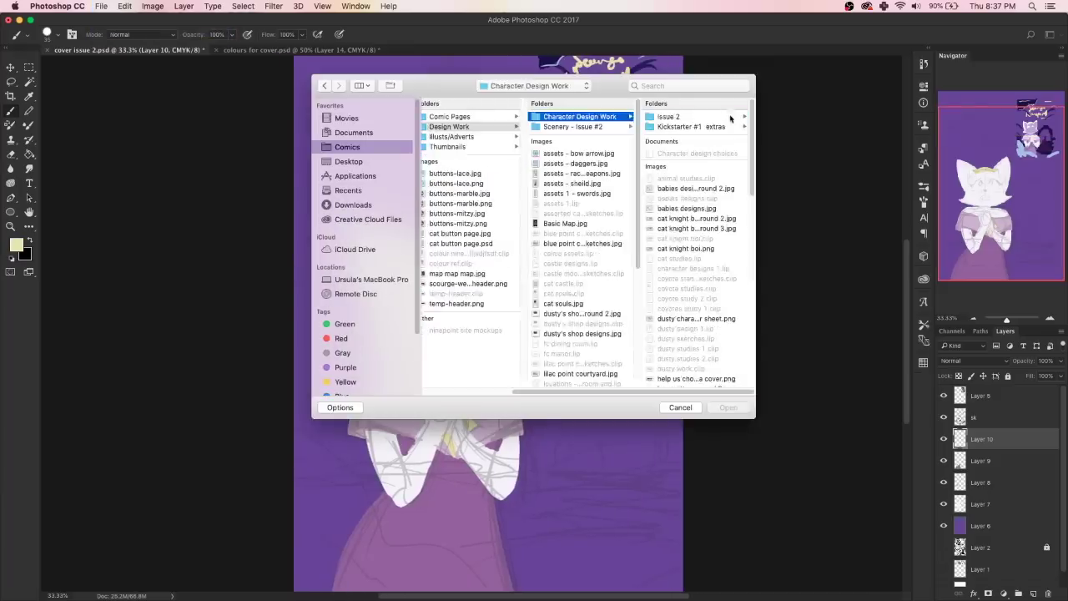
left_click(678, 117)
scroll(676, 368, "down", 2)
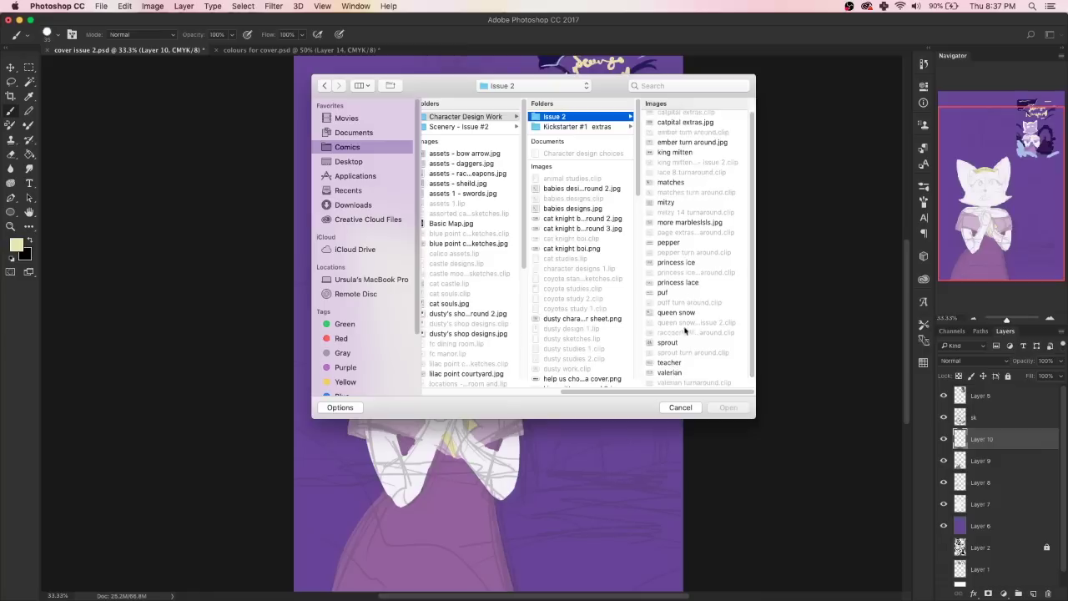
double_click(690, 280)
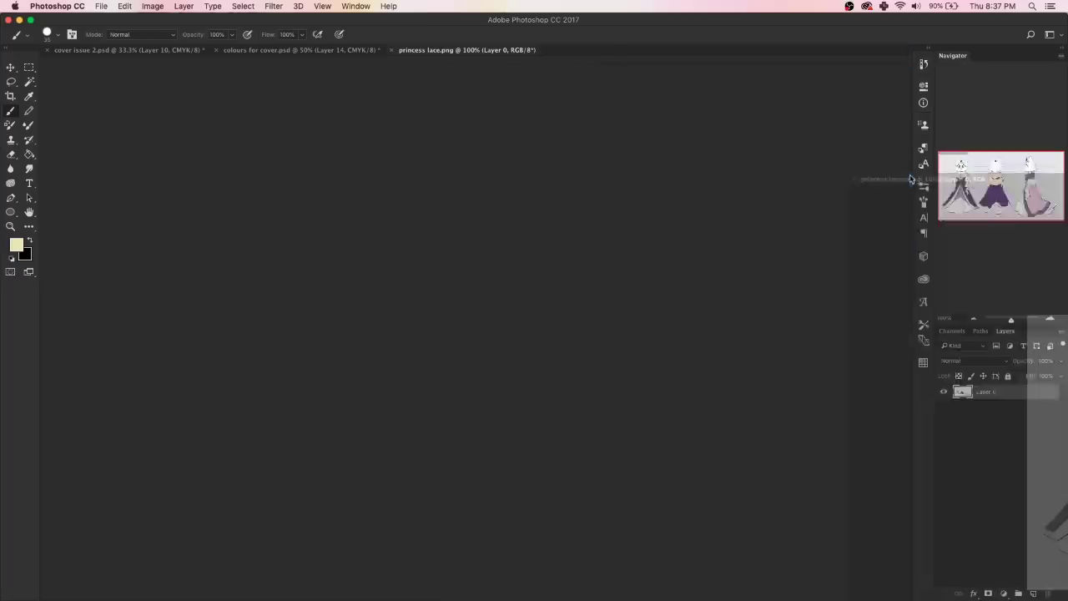
left_click_drag(572, 92, 893, 179)
Rearrange the cover beside the reference and sample a dark purple from the artwork.
left_click_drag(473, 329, 727, 351)
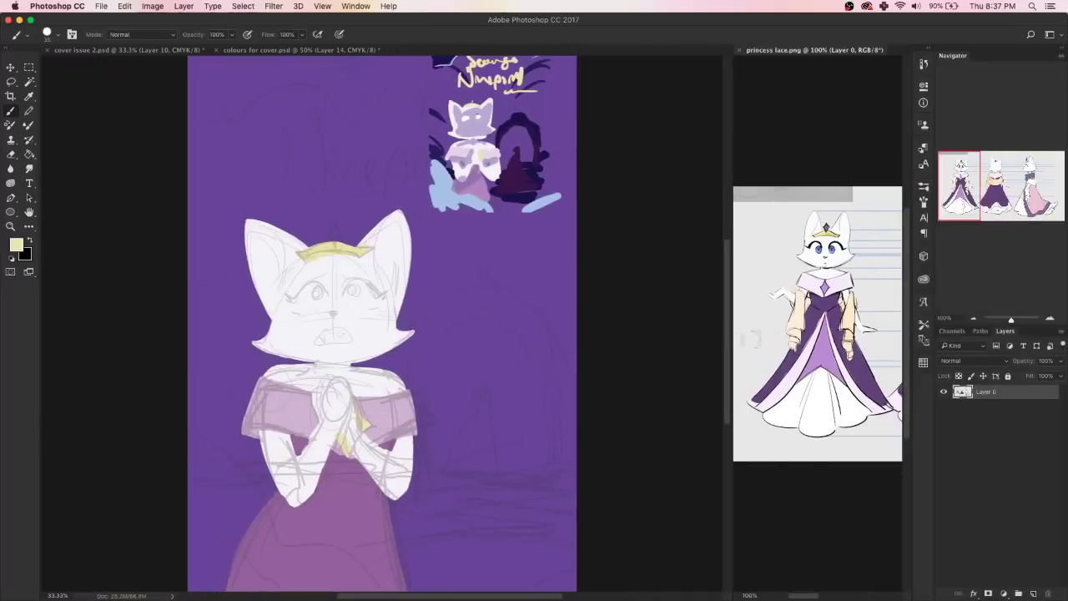
left_click(633, 357)
left_click_drag(979, 201, 967, 226)
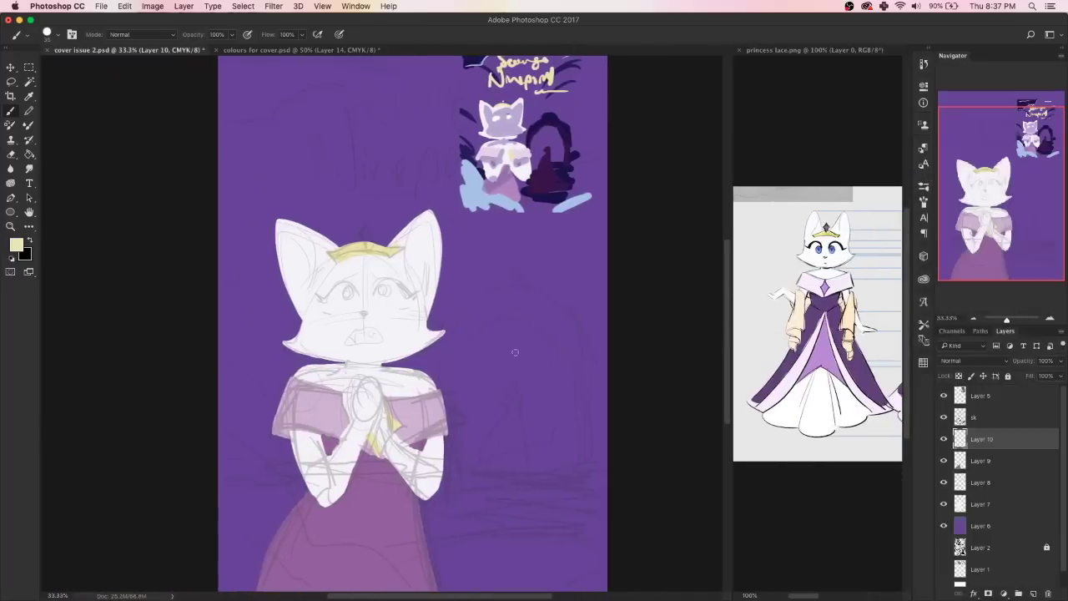
left_click_drag(315, 405, 332, 336)
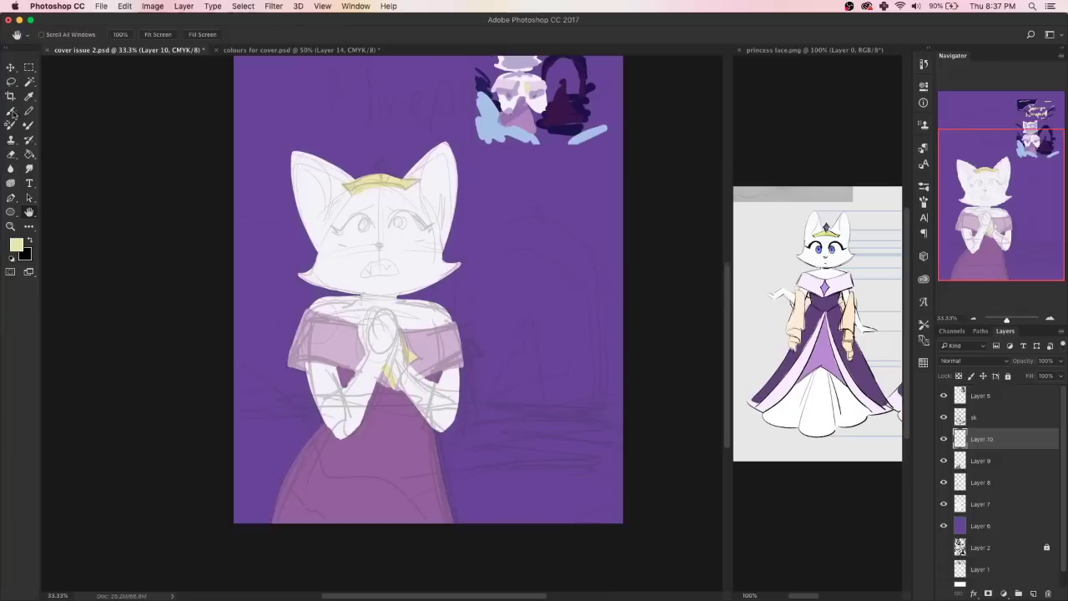
key("i")
left_click(347, 374)
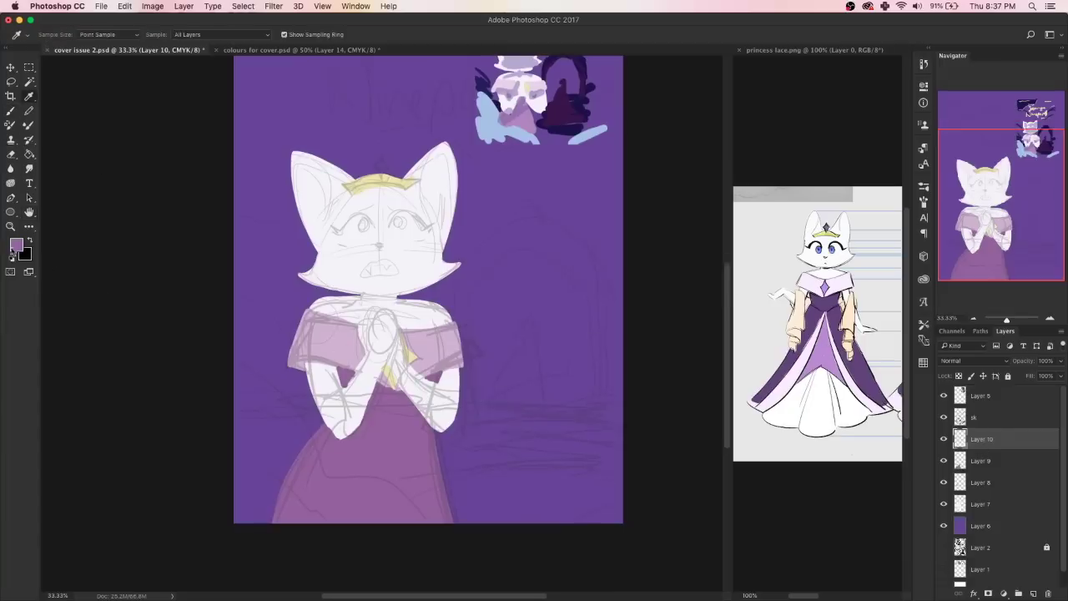
left_click(16, 244)
left_click(598, 302)
Fill the skirt on Layer 9 with the dark purple using the Paint Bucket.
key("g")
left_click(354, 386)
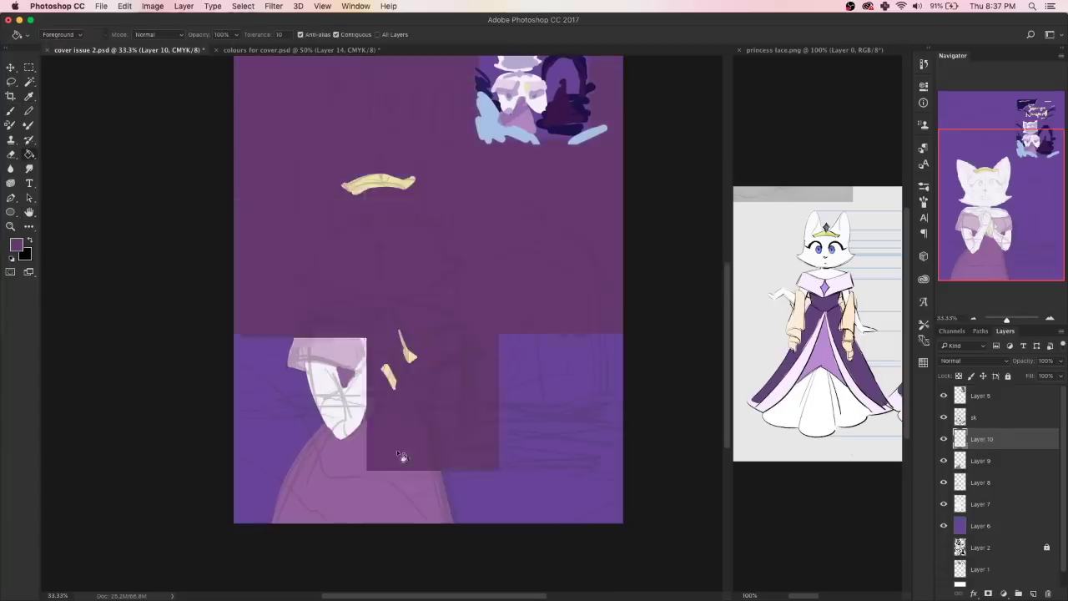
key("ctrl+z")
left_click(990, 461)
left_click(349, 380)
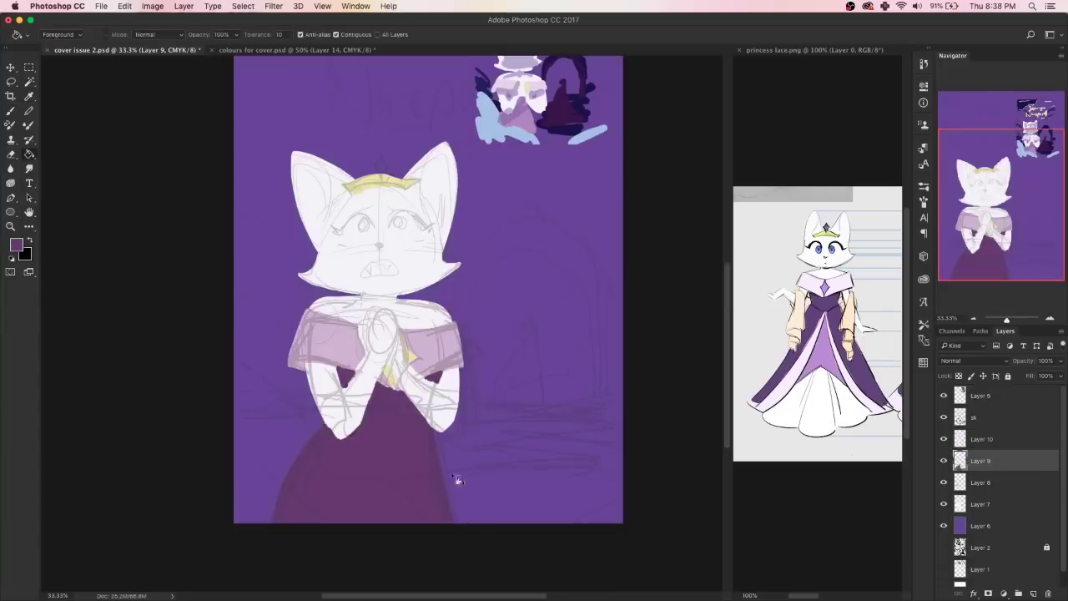
Set a lighter lilac purple, undo a trial fill, and select Layer 8.
left_click(30, 97)
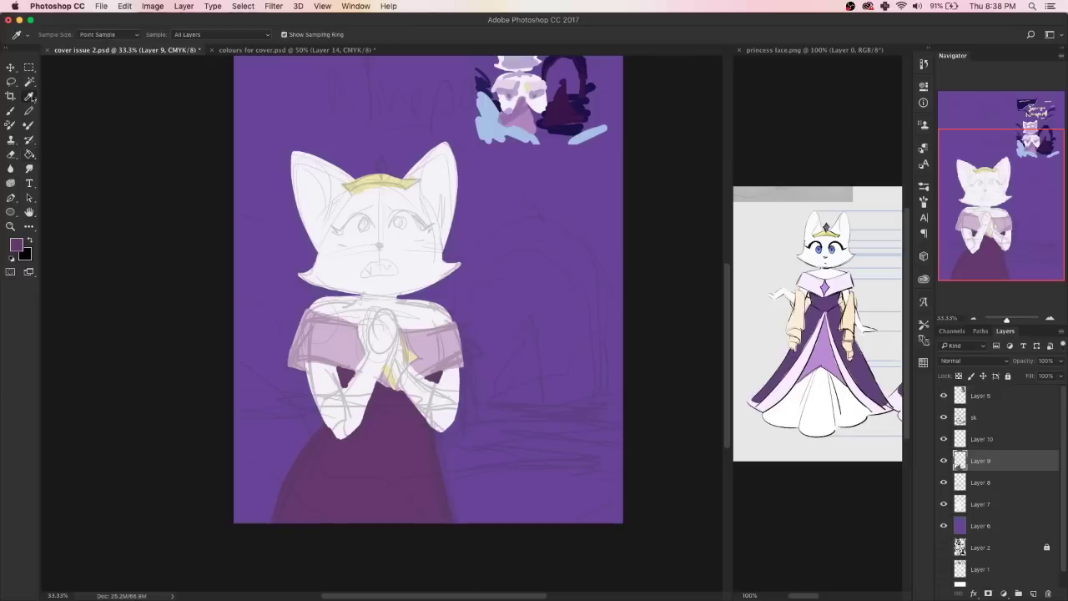
left_click(15, 245)
left_click(409, 353)
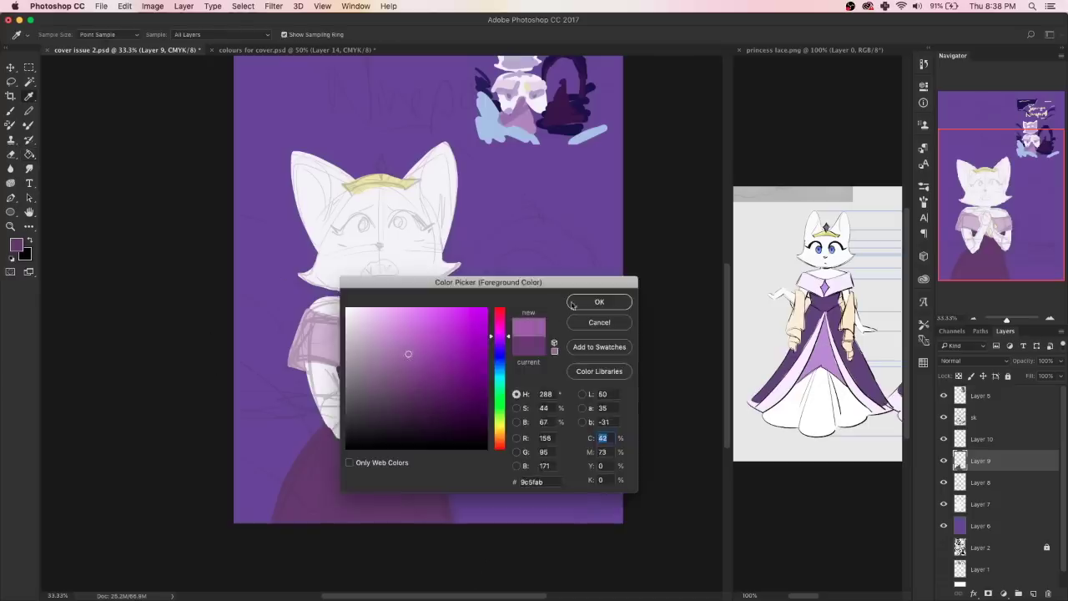
left_click(598, 302)
left_click(29, 154)
left_click(371, 519)
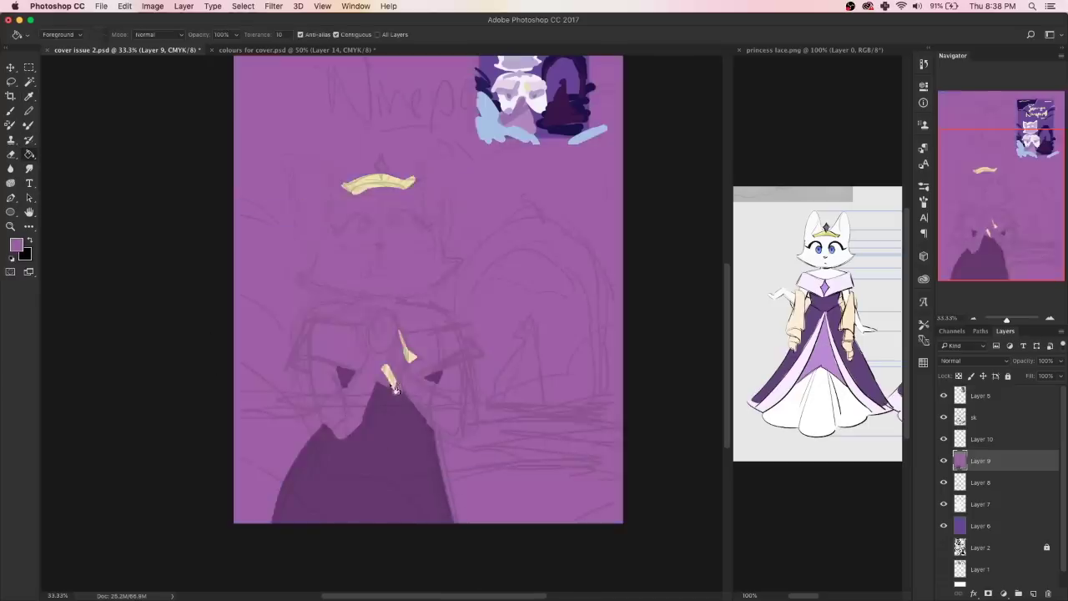
key("ctrl+z")
left_click(982, 483)
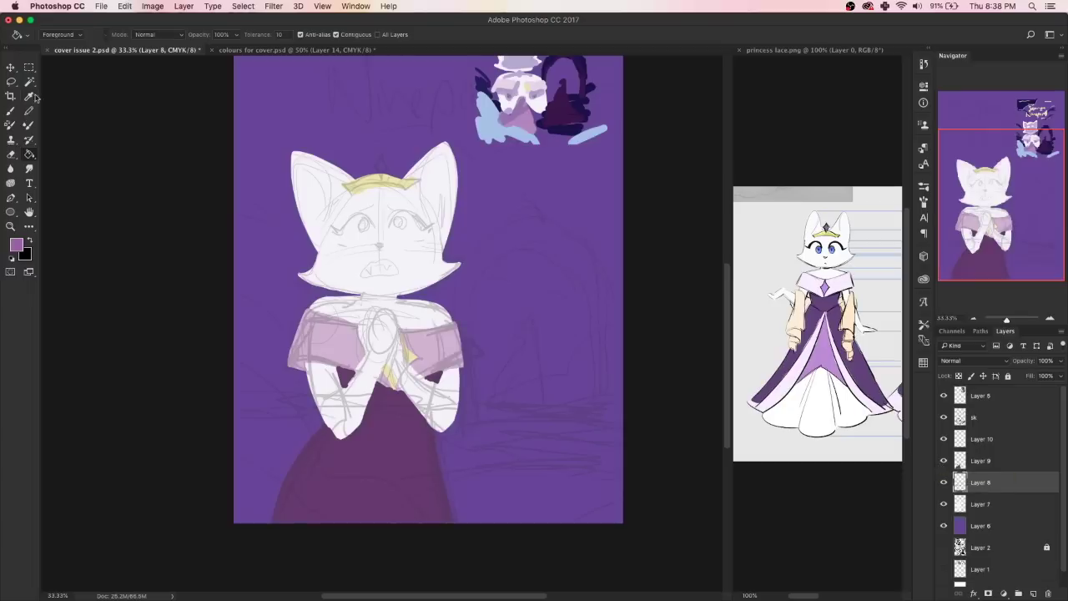
left_click(31, 97)
On Layer 10, paint a gem above the crown and a lighter panel down the gown's centre.
left_click(31, 156)
left_click(995, 440)
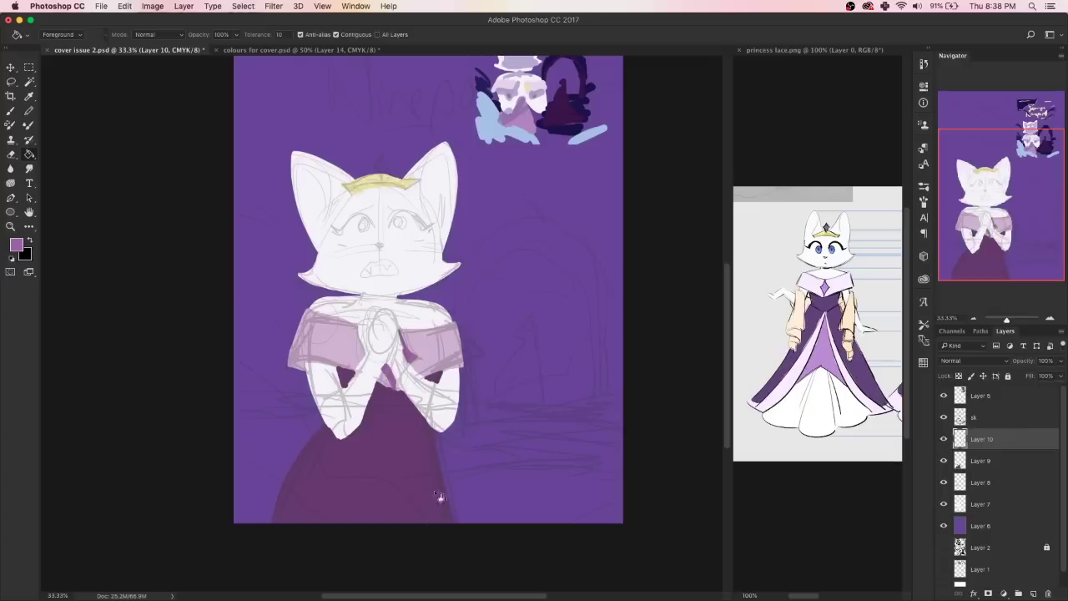
left_click(10, 111)
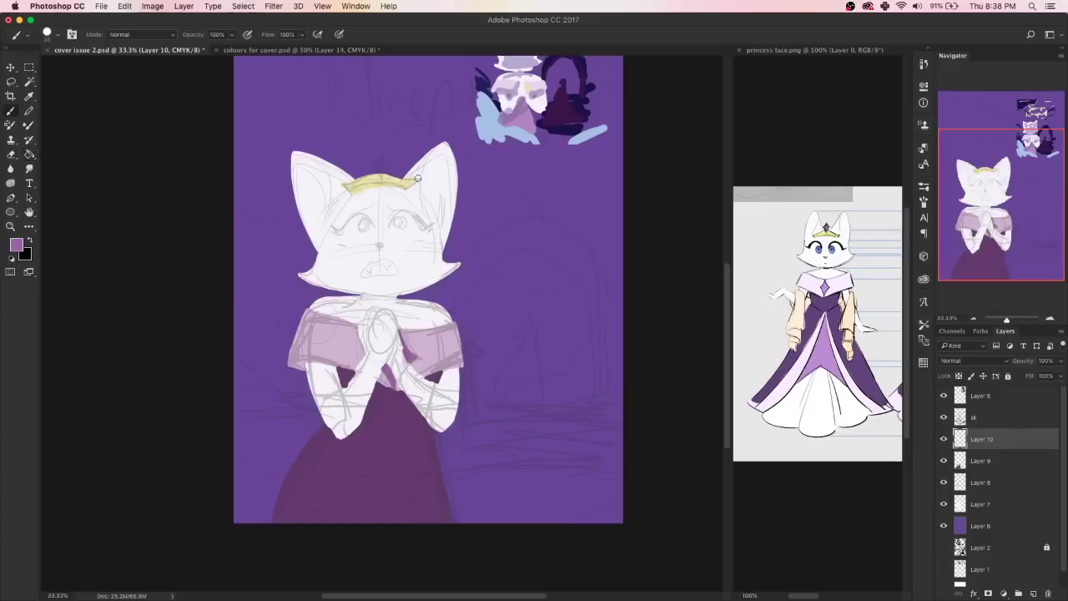
left_click_drag(374, 162, 381, 156)
left_click_drag(391, 437, 381, 522)
mouse_move(394, 460)
left_mouse_down()
mouse_move(384, 521)
mouse_move(396, 517)
left_mouse_up()
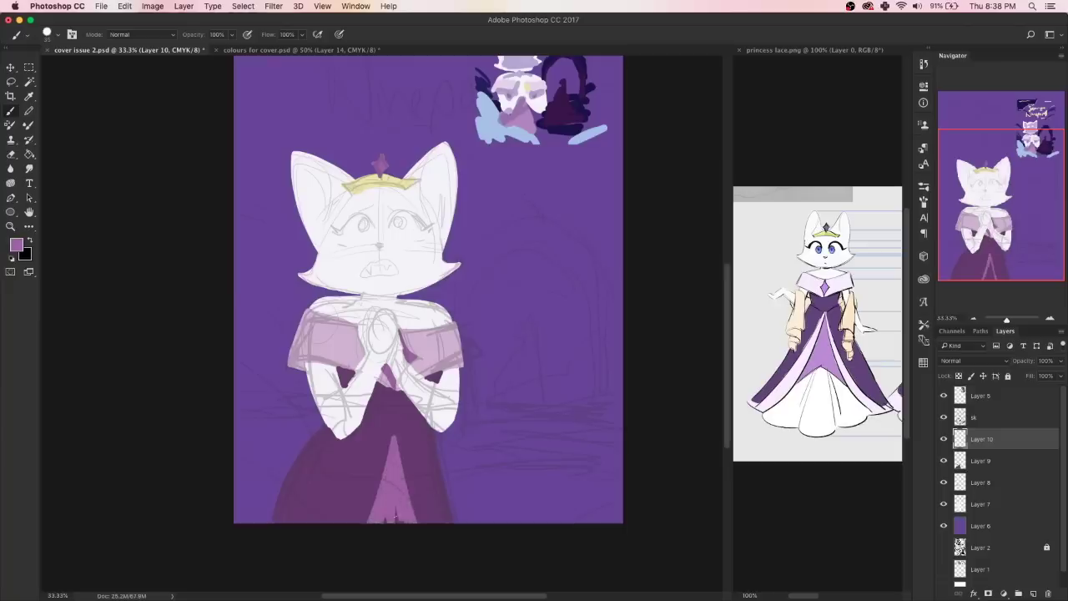
left_click_drag(384, 469, 372, 516)
Edge both sides of the gown panel in light pink sampled from the cape.
left_click(310, 315, "alt")
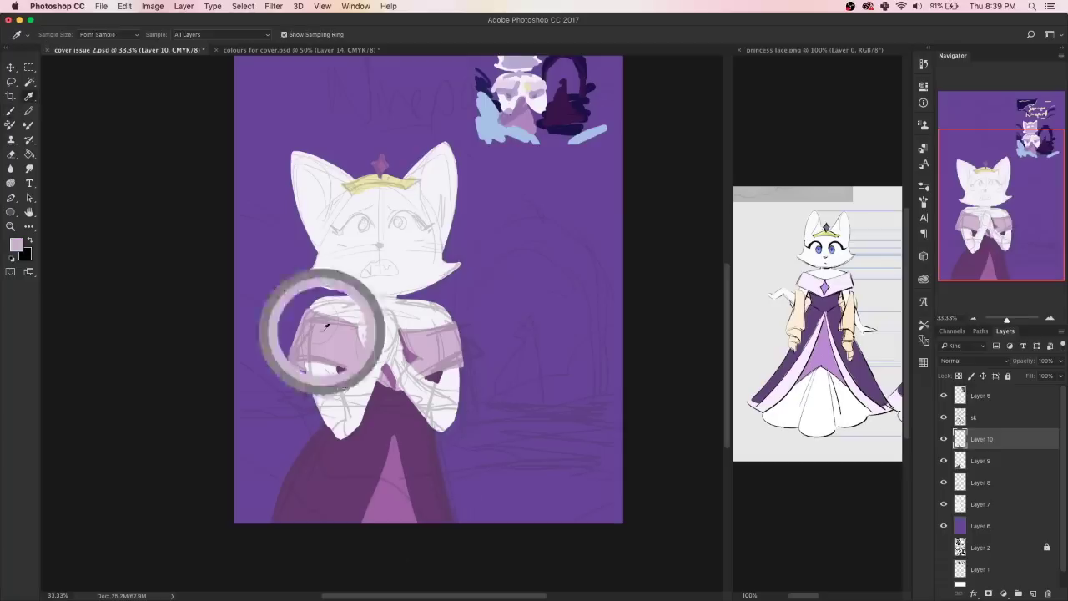
key("alt+bracketleft")
key("alt+bracketleft")
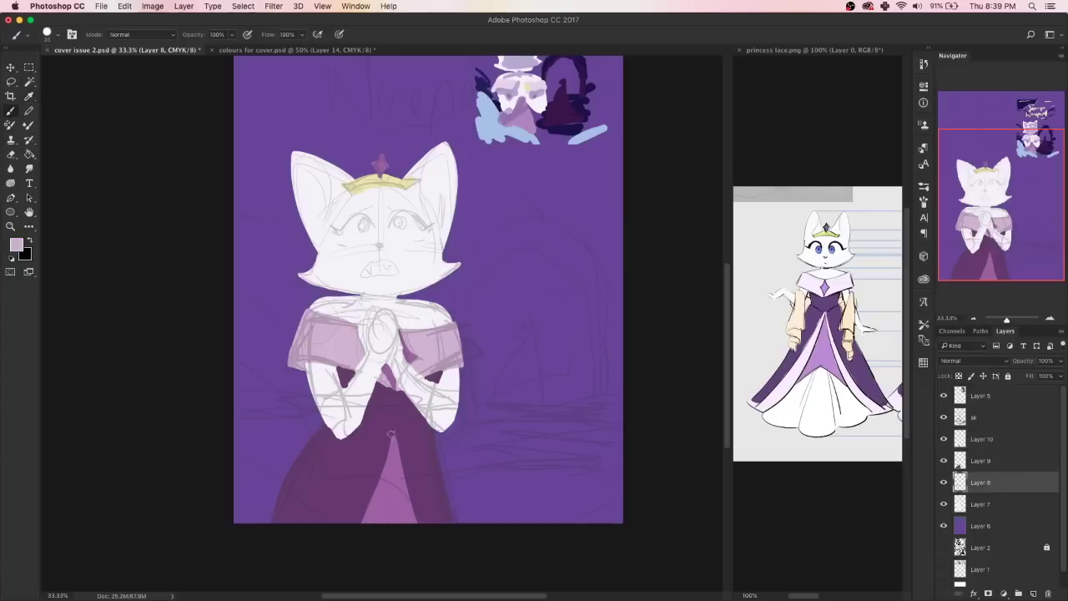
key("alt+bracketright")
key("alt+bracketright")
left_click_drag(392, 436, 352, 522)
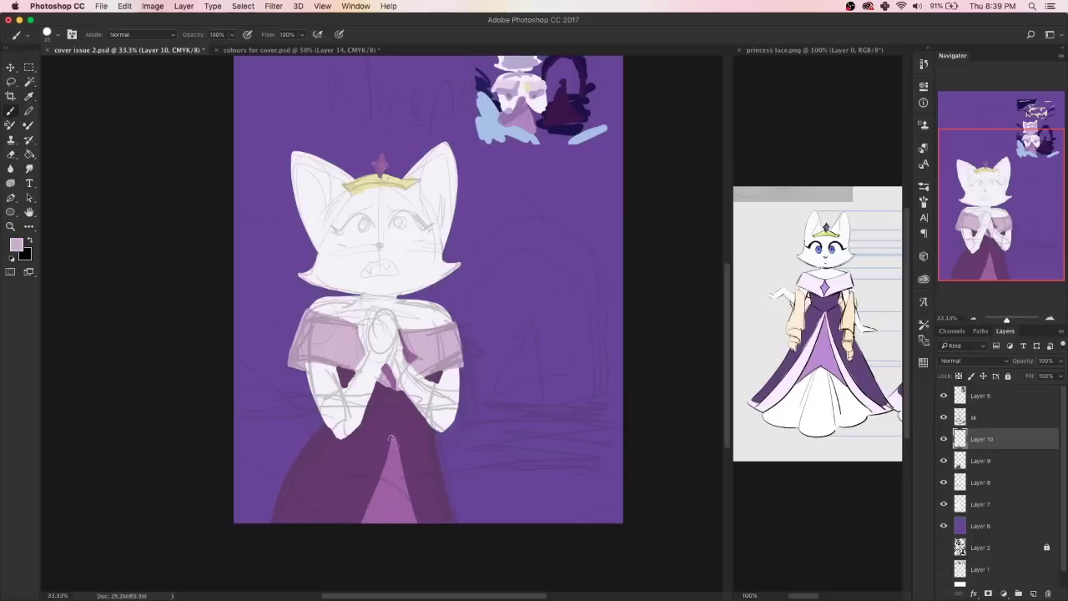
left_click_drag(392, 436, 422, 524)
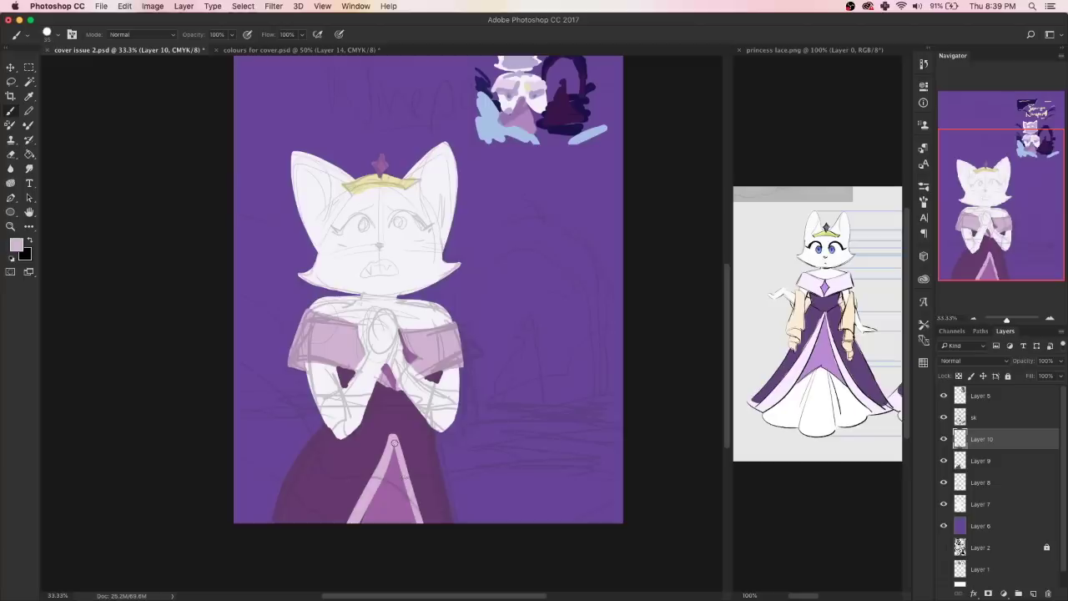
left_click_drag(396, 439, 424, 523)
Choose a dark purple for the bodice lines and return to the Brush.
left_click(16, 243)
key("Escape")
key("i")
left_click(265, 233)
left_click(16, 243)
left_click(416, 397)
key("Return")
key("b")
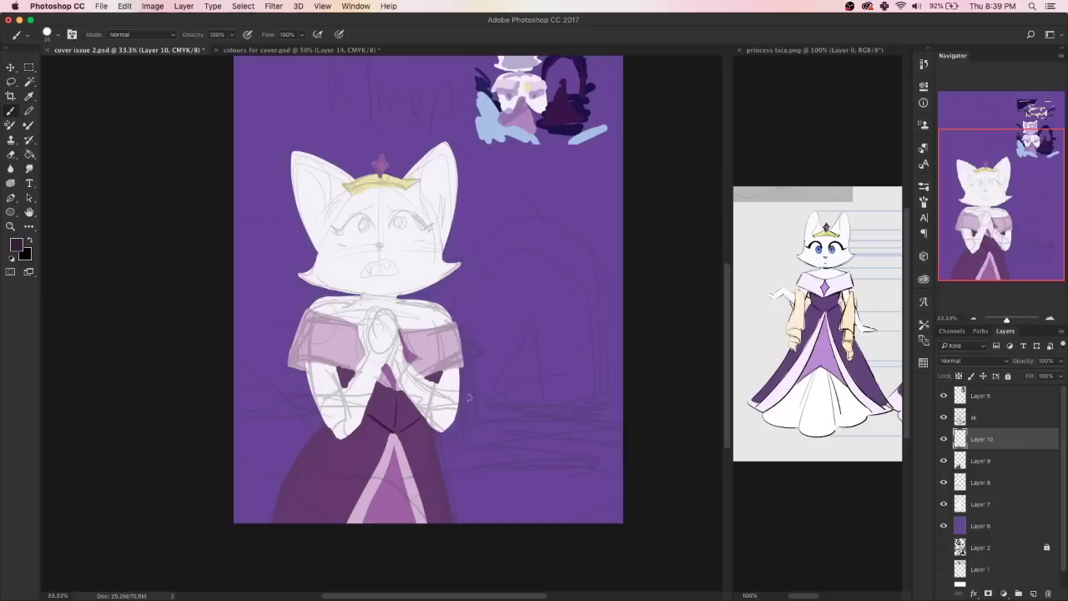
On a new layer, draw the cat's two closed-eye arcs, redrawing them cleaner.
left_click(1033, 594)
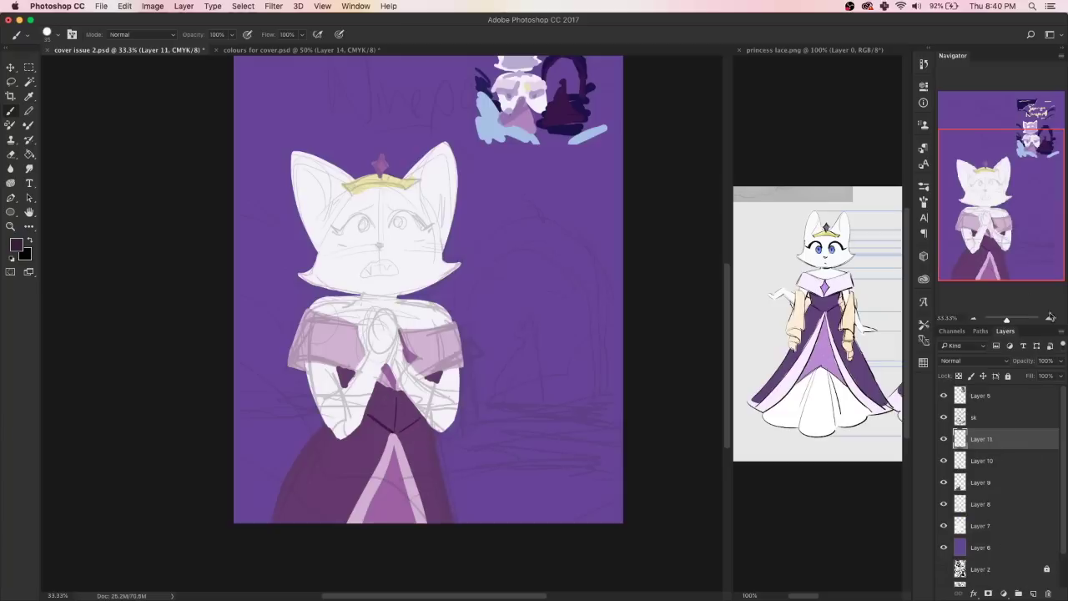
key("ctrl+plus")
key("ctrl+minus")
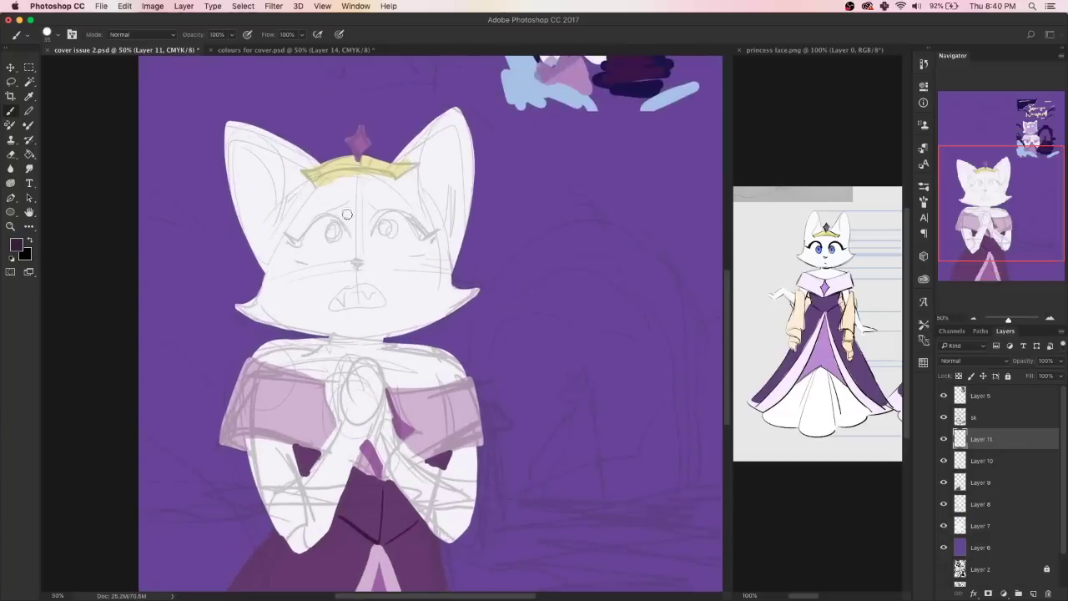
left_click_drag(346, 231, 285, 242)
left_click_drag(370, 232, 416, 227)
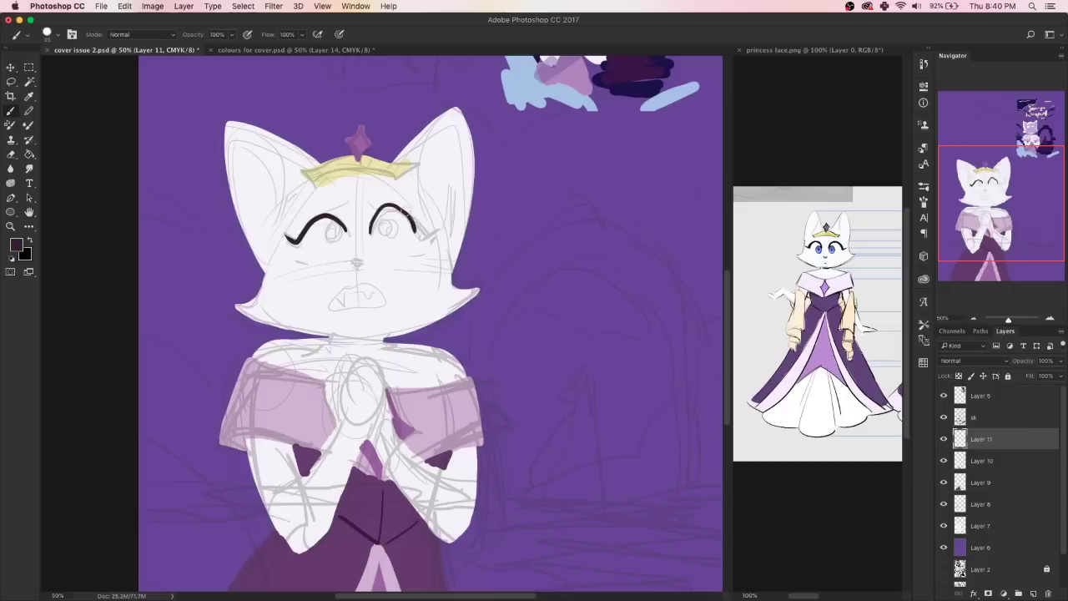
key("ctrl+alt+z")
key("ctrl+alt+z")
mouse_move(345, 232)
left_mouse_down()
mouse_move(302, 237)
mouse_move(427, 235)
left_mouse_up()
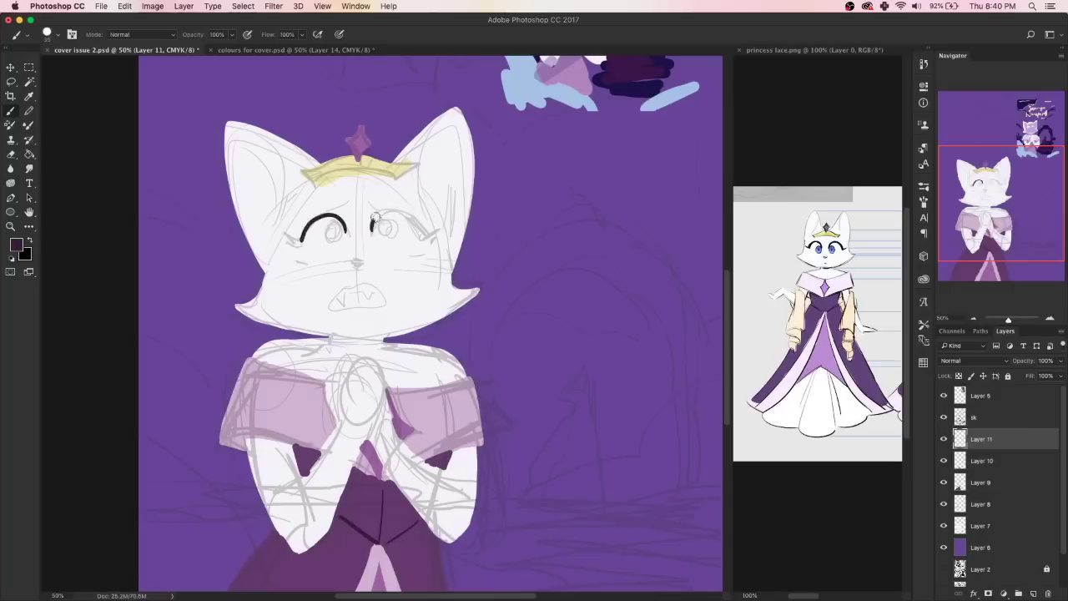
left_click_drag(301, 237, 286, 242)
Draw a small triangular nose, the frowning mouth, upper lip and lower lid lines.
left_click_drag(352, 262, 359, 269)
mouse_move(330, 308)
left_mouse_down()
mouse_move(384, 292)
mouse_move(372, 296)
left_mouse_up()
key("ctrl+alt+z")
left_click_drag(302, 253, 324, 259)
left_click_drag(398, 254, 419, 248)
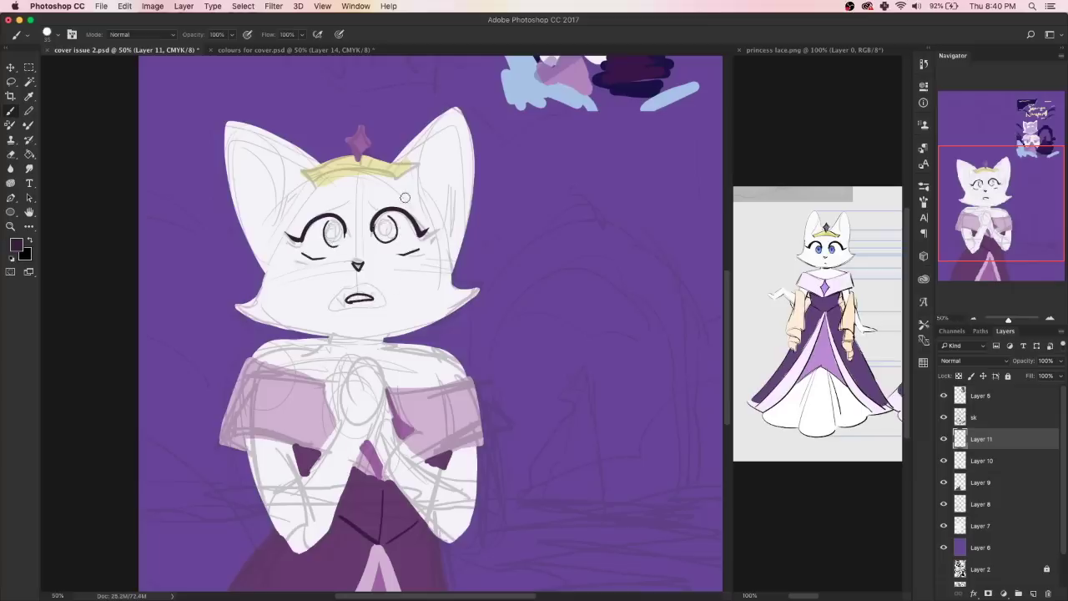
Sample light blue from the colour sketch and fill both irises.
key("i")
left_click(529, 84)
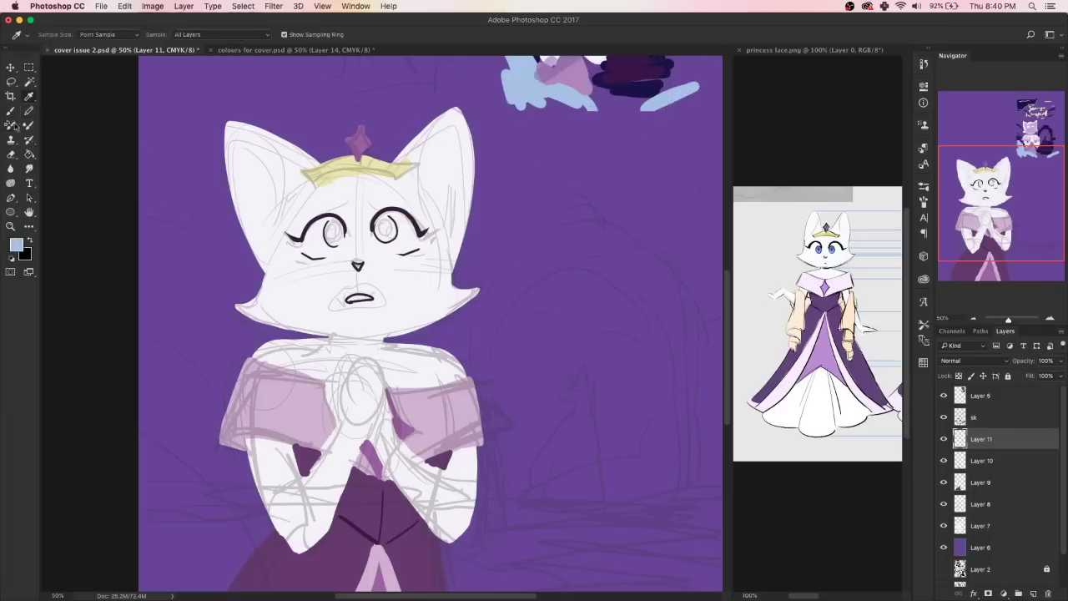
key("b")
left_click(16, 243)
left_click(585, 307)
mouse_move(328, 223)
left_mouse_down()
mouse_move(338, 242)
mouse_move(390, 238)
left_mouse_up()
left_click_drag(324, 230, 337, 249)
left_click_drag(377, 230, 385, 236)
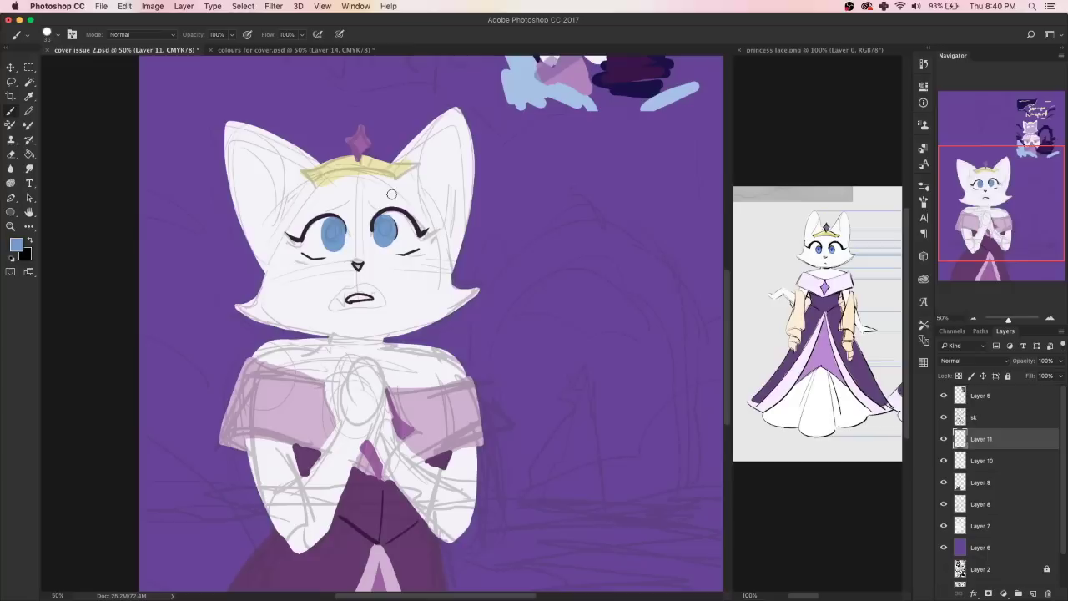
key("ctrl+alt+z")
key("ctrl+alt+z")
Adjust the eye blue lighter then darker, and zoom out to the whole cover.
left_click(16, 244)
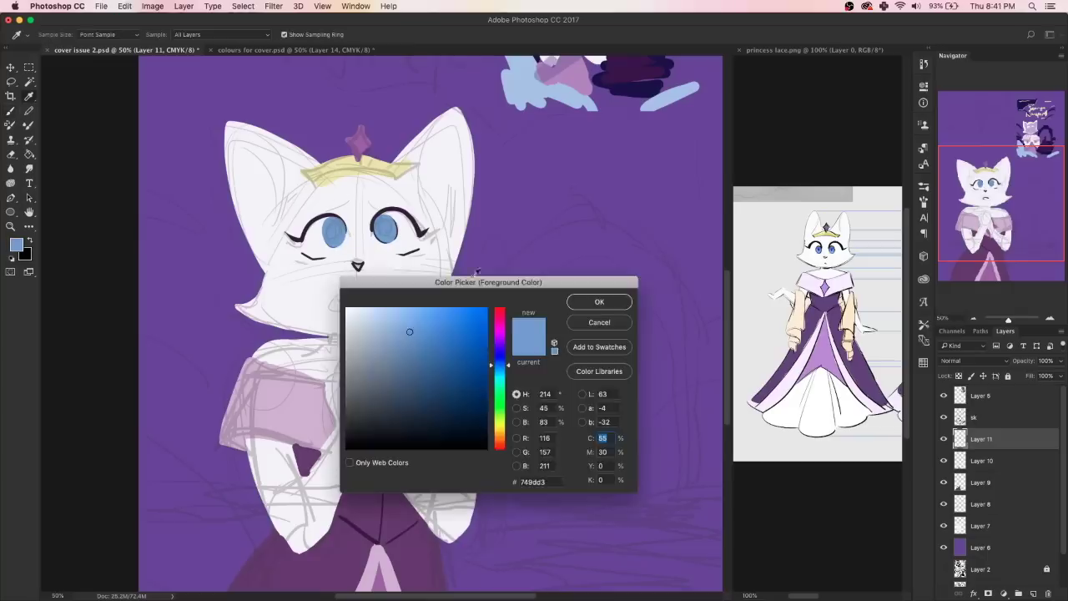
left_click(389, 313)
key("Return")
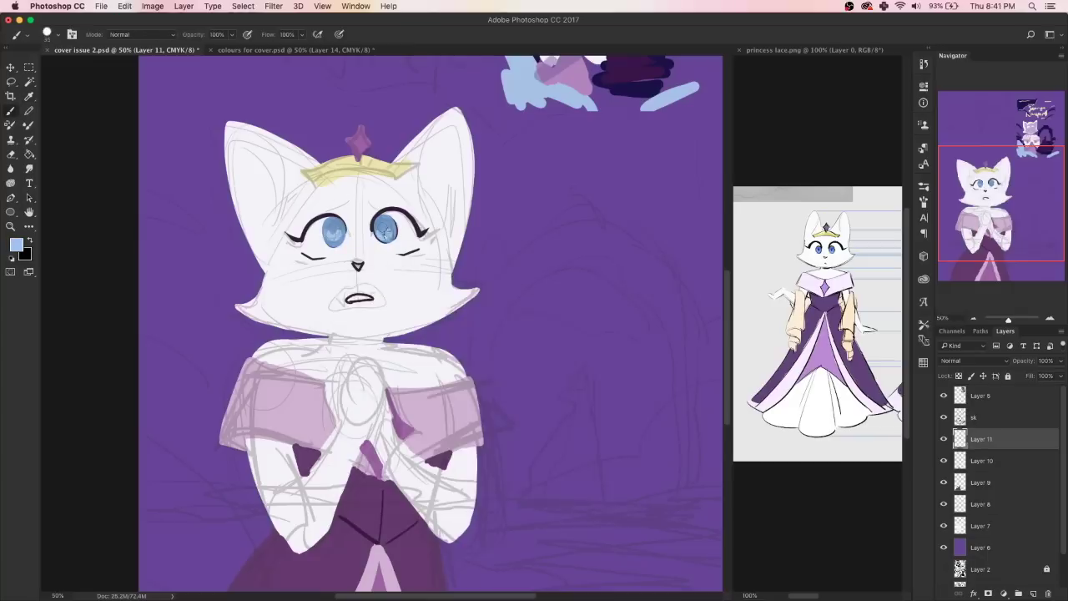
left_click(16, 244)
left_click(585, 303)
key("super+minus")
key("super+minus")
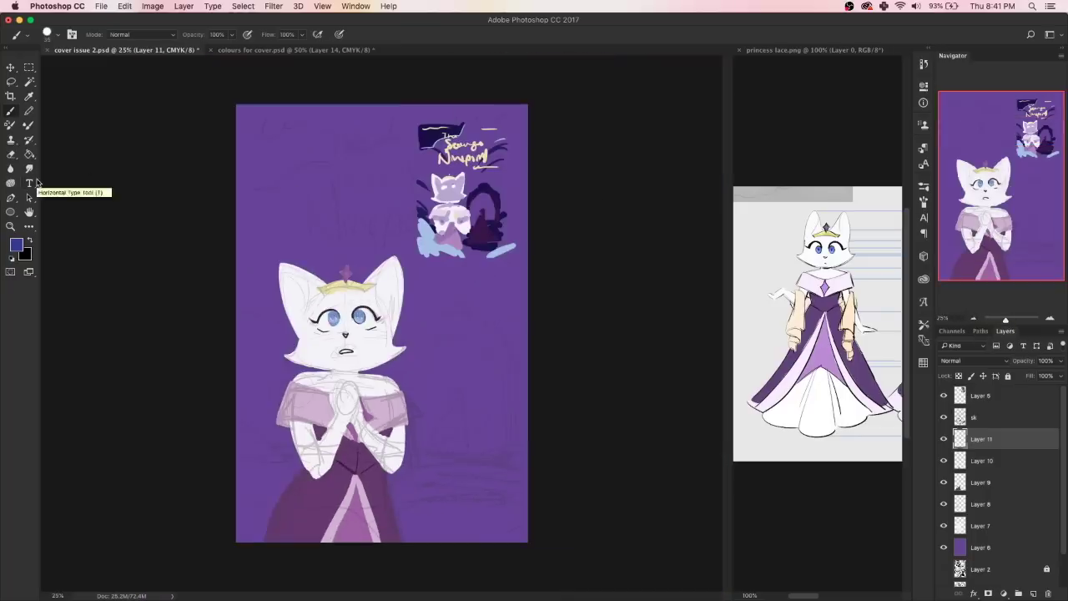
Step back twice to the closed eyes and set the paint colour to white.
key("super+alt+z")
key("super+alt+z")
key("super+alt+z")
key("super+alt+z")
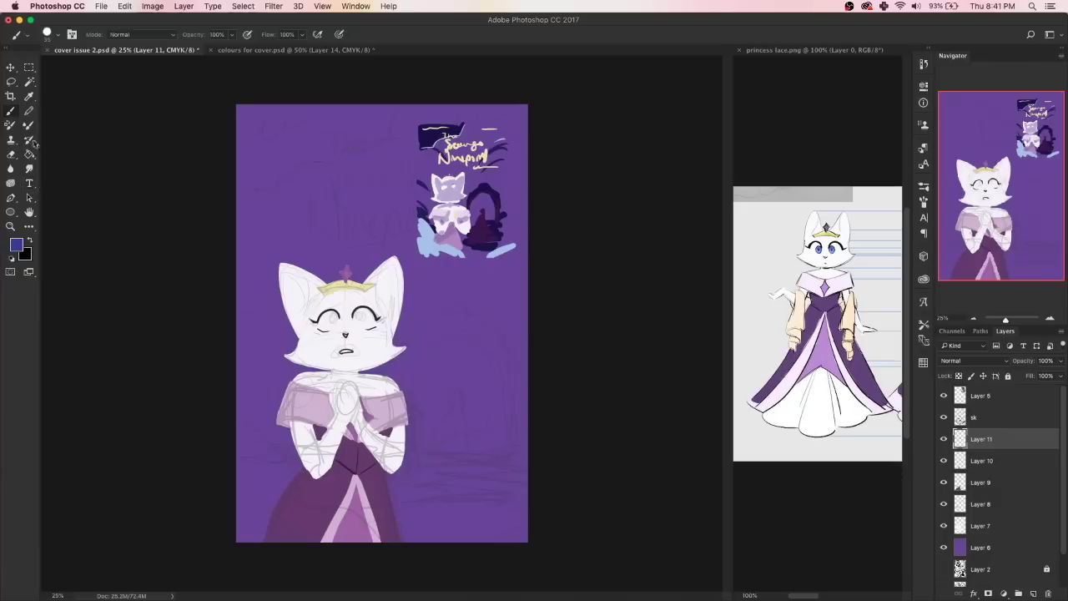
key("super+alt+z")
left_click(11, 258)
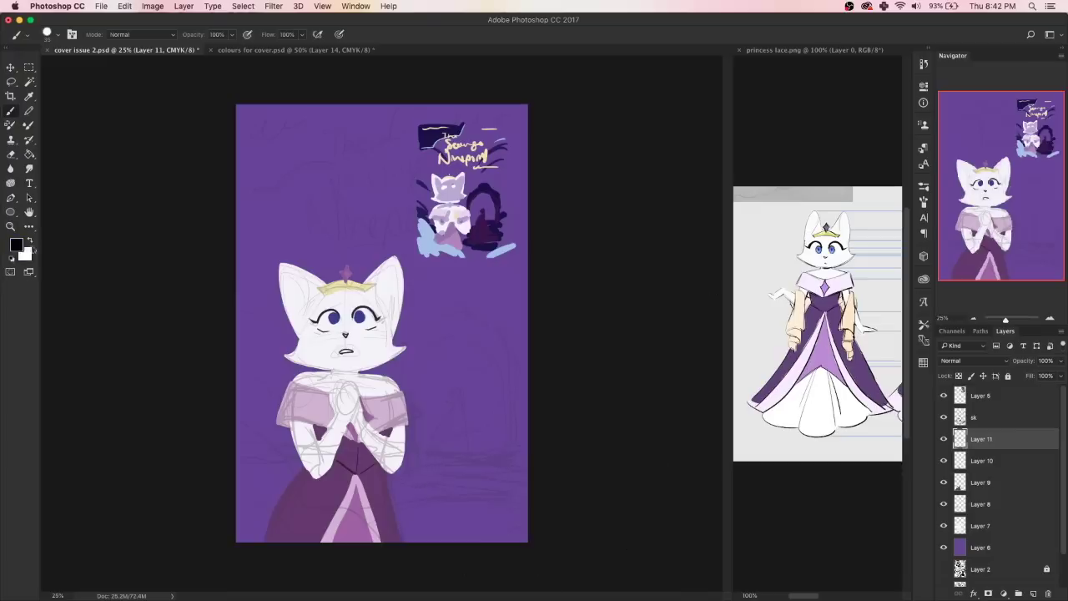
Zoom in on the face and paint both eye whites and the open mouth white.
left_click(30, 241)
mouse_move(1006, 319)
left_mouse_down()
mouse_move(1040, 320)
mouse_move(1014, 320)
left_mouse_up()
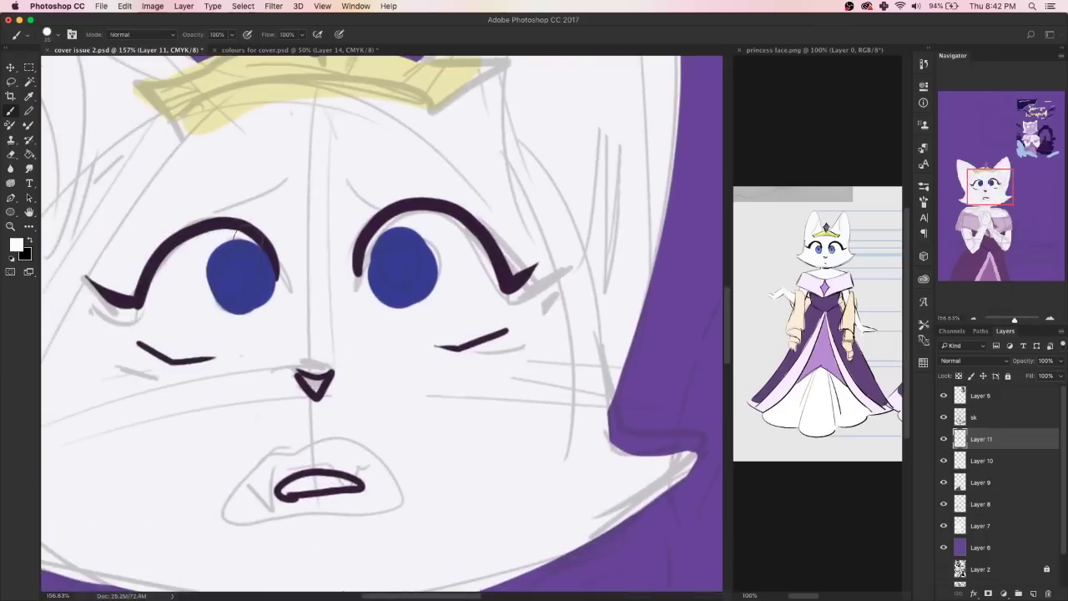
mouse_move(234, 242)
left_mouse_down()
mouse_move(173, 269)
mouse_move(165, 336)
mouse_move(191, 307)
mouse_move(234, 332)
mouse_move(260, 315)
mouse_move(254, 338)
left_mouse_up()
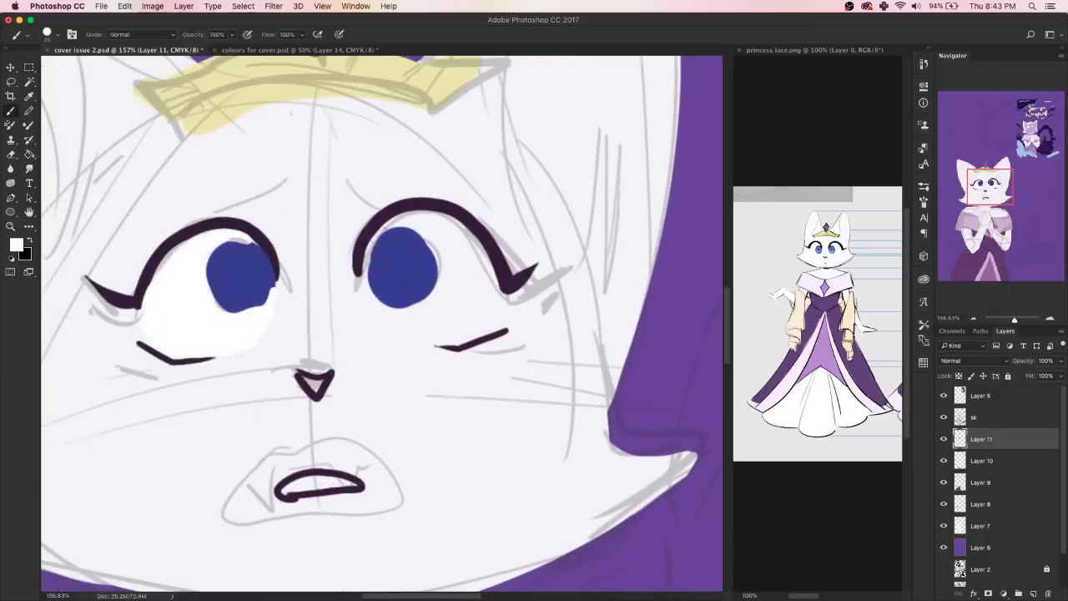
mouse_move(364, 283)
left_mouse_down()
mouse_move(434, 310)
mouse_move(456, 332)
mouse_move(436, 226)
mouse_move(422, 258)
mouse_move(472, 265)
mouse_move(397, 311)
mouse_move(441, 305)
mouse_move(464, 338)
left_mouse_up()
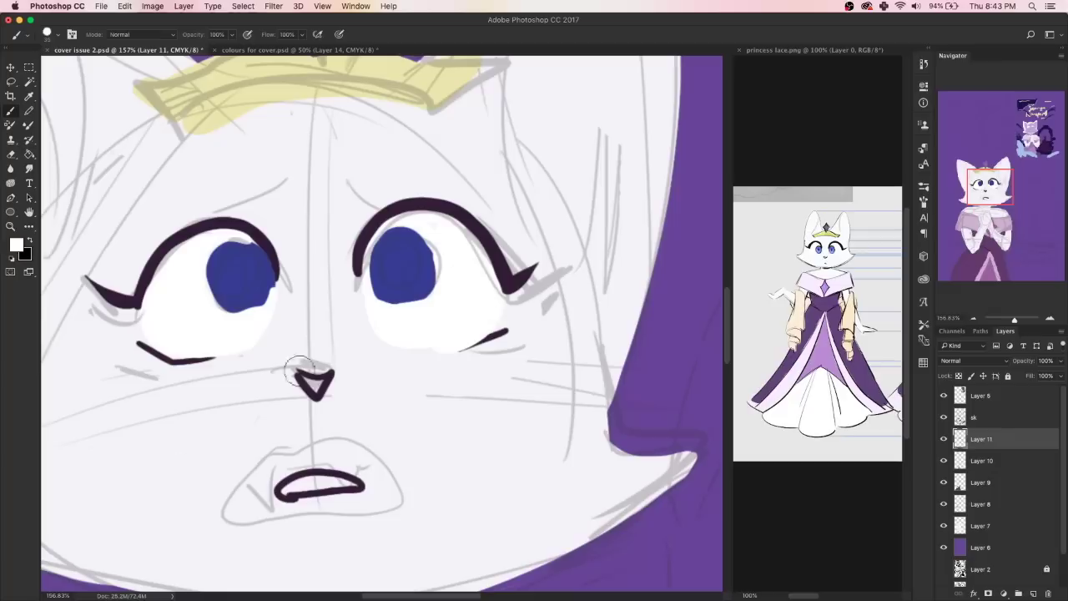
left_click_drag(288, 476, 371, 463)
Paint the inside of the mouth a pinkish purple.
left_click(16, 244)
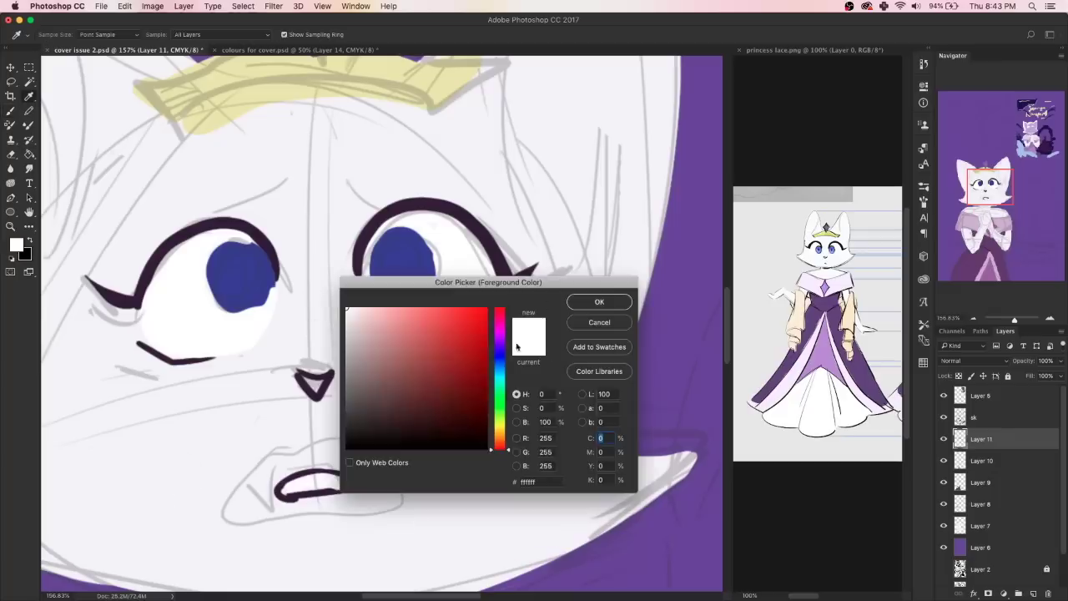
left_click(395, 345)
key("Return")
left_click_drag(284, 484, 355, 482)
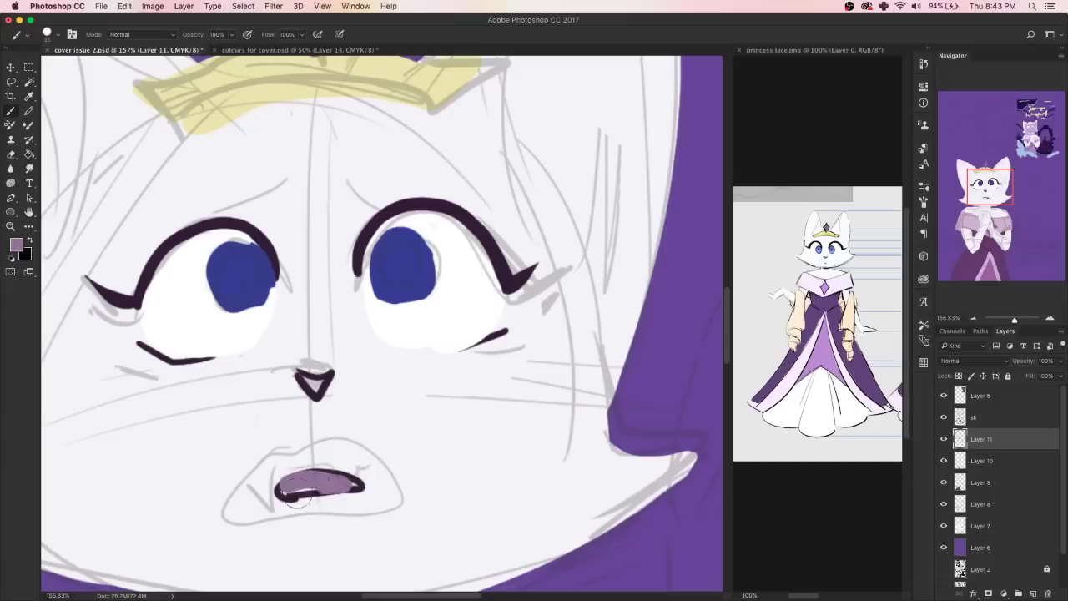
Try the Pencil with dark purple, then set a light pink brush colour.
left_click(31, 112)
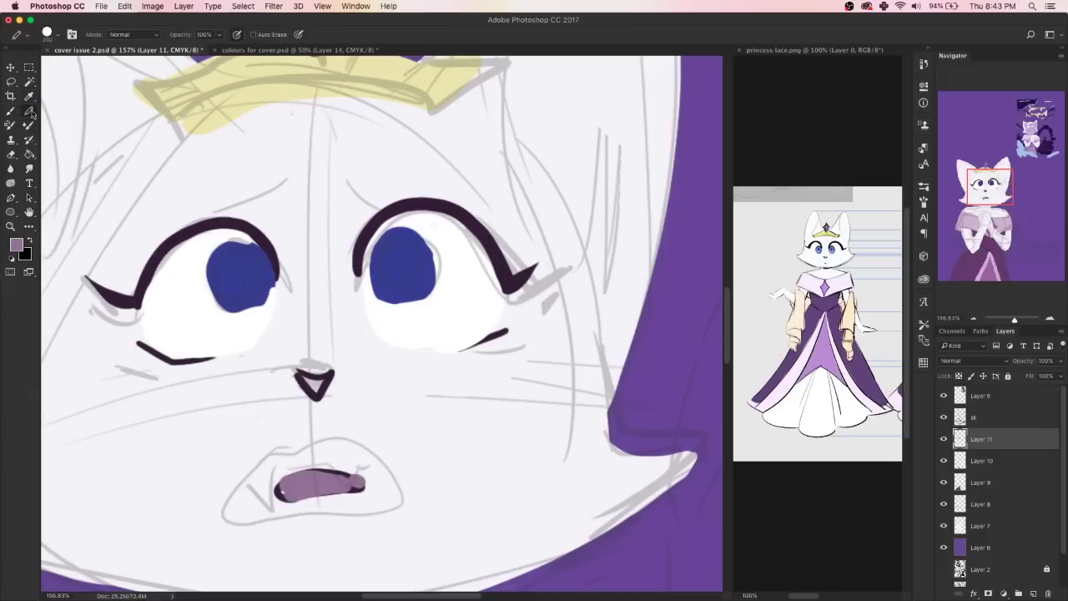
left_click(119, 155, "alt")
left_click(16, 244)
left_click(501, 340)
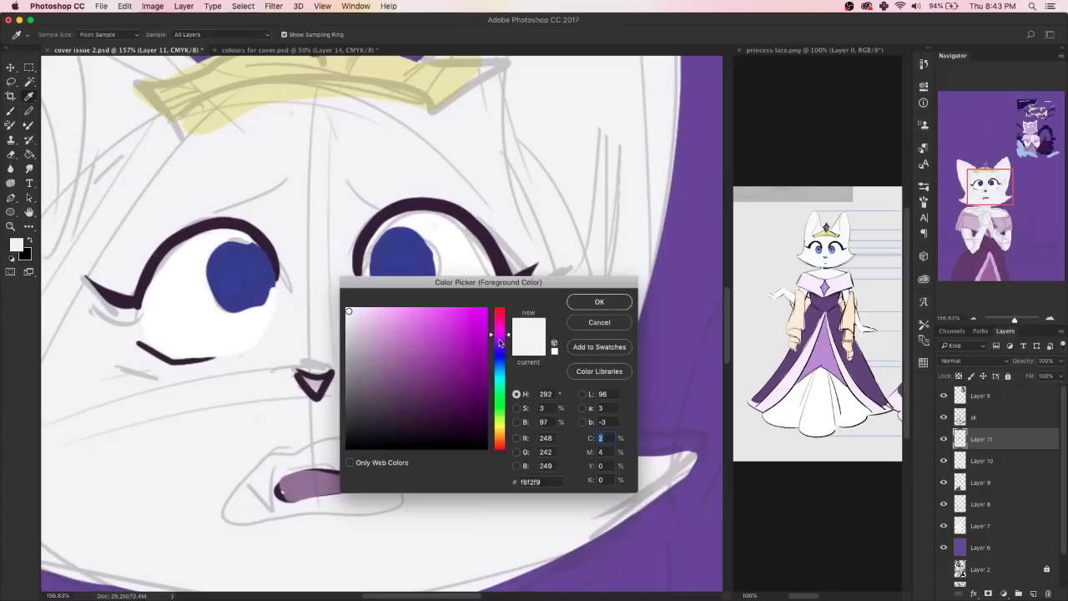
left_click(525, 272)
left_click(599, 302)
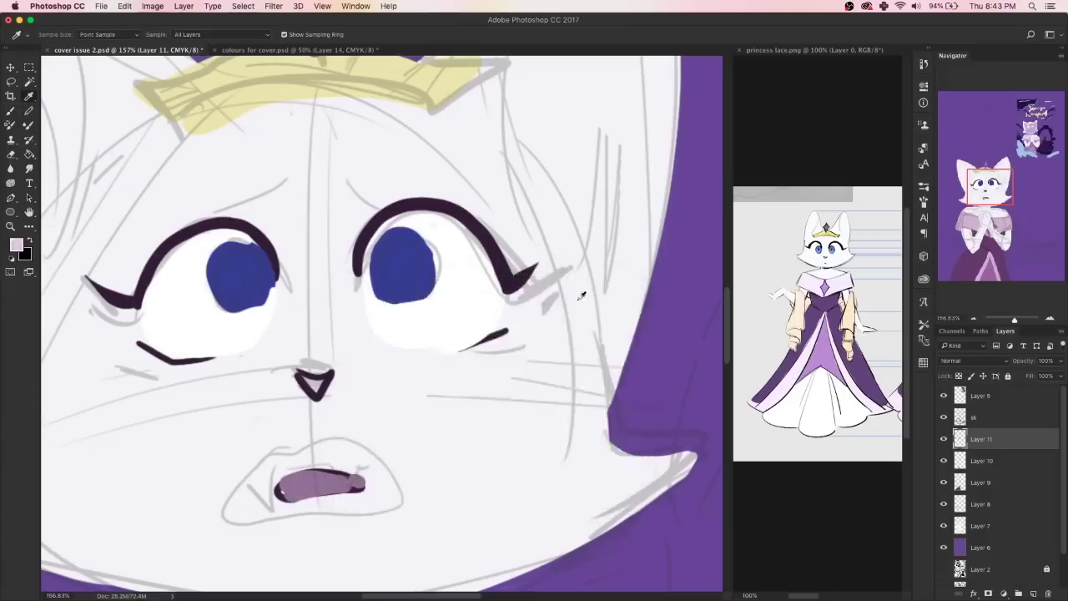
left_click(16, 244)
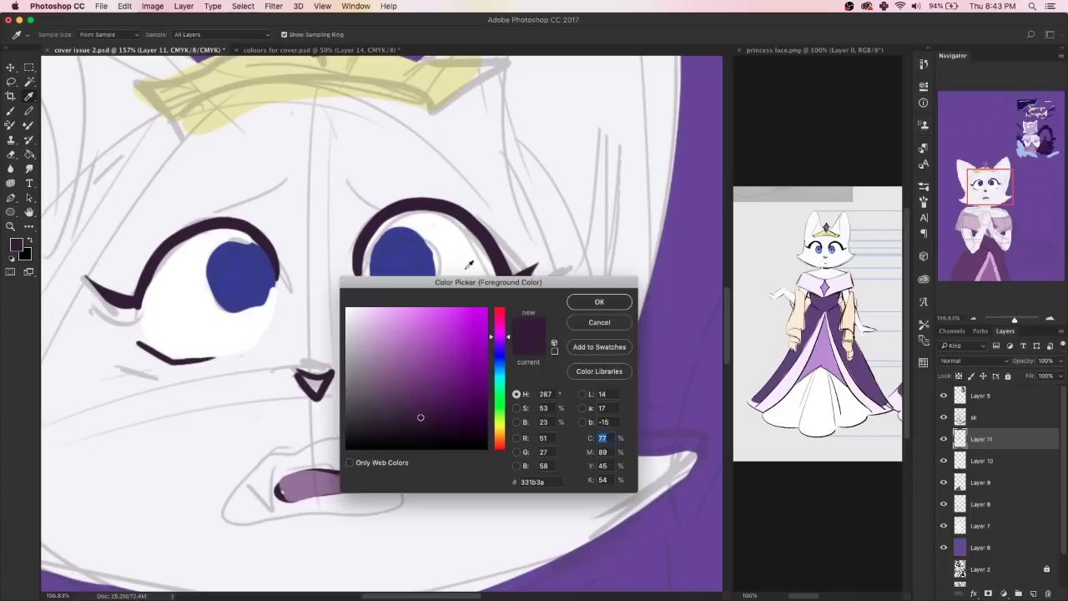
left_click(480, 325)
left_click(599, 302)
key("b")
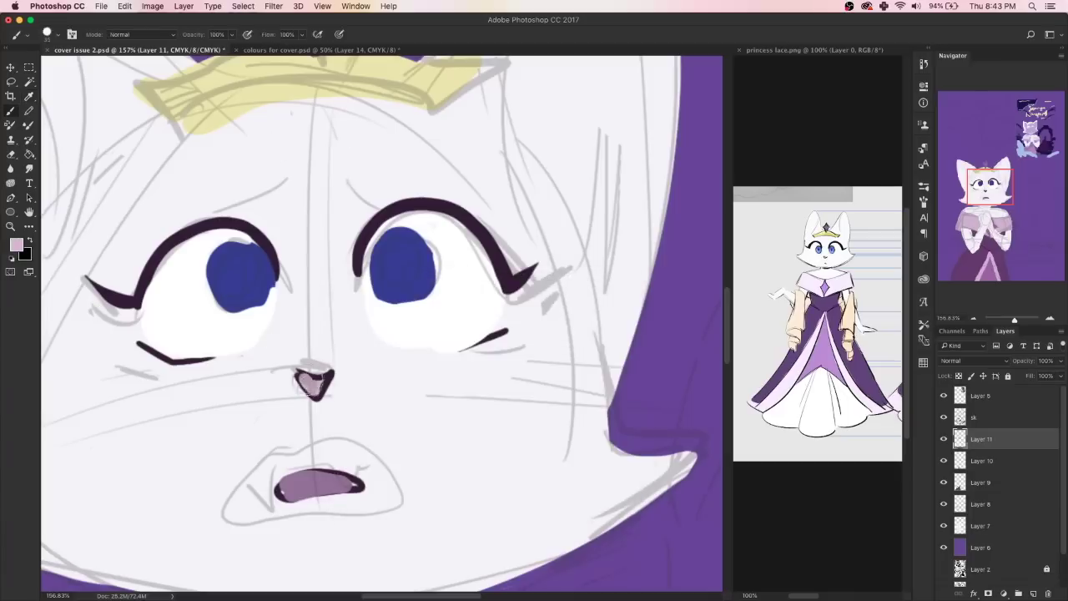
left_click(973, 319)
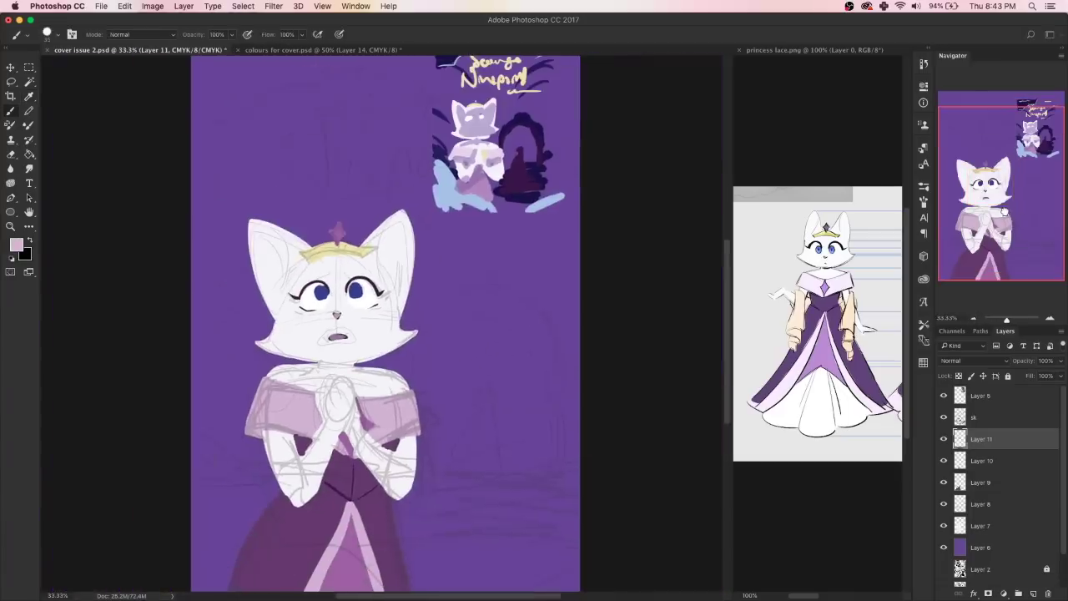
Add a new empty layer and sample pale cream from the reference sleeves.
left_click_drag(524, 360, 499, 337)
key("i")
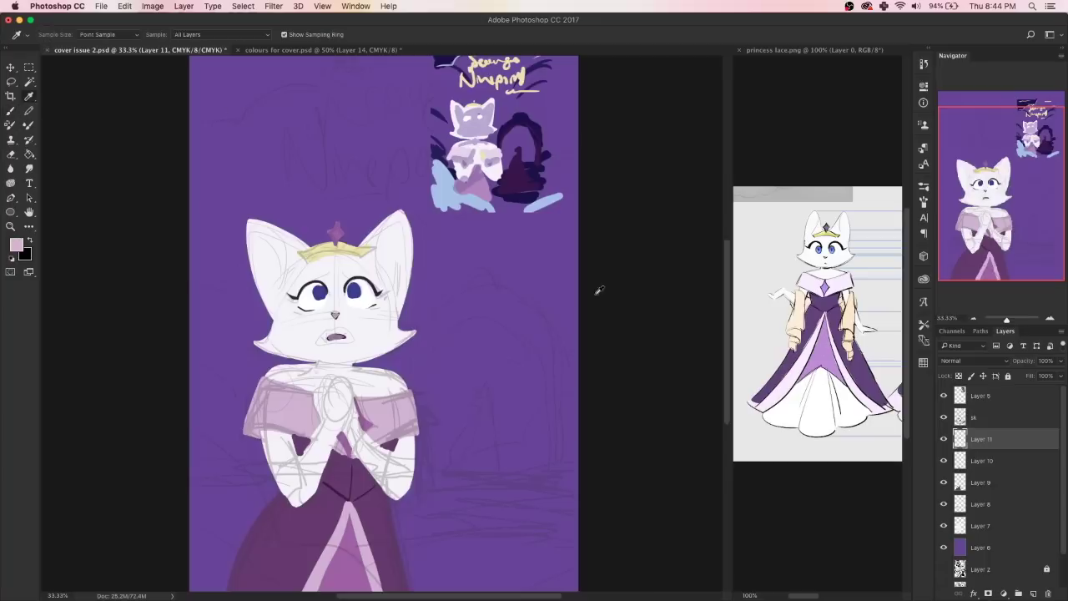
key("ctrl+shift+alt+n")
left_click(329, 247)
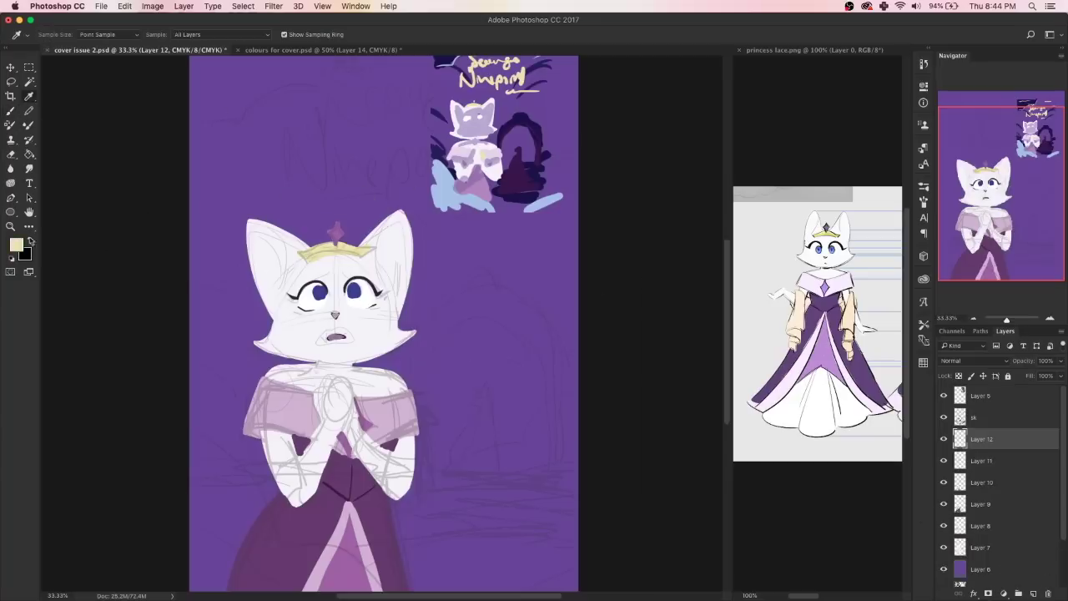
left_click(16, 244)
left_click(588, 302)
Paint cream over both arms and hands and down both sides of the dress.
key("b")
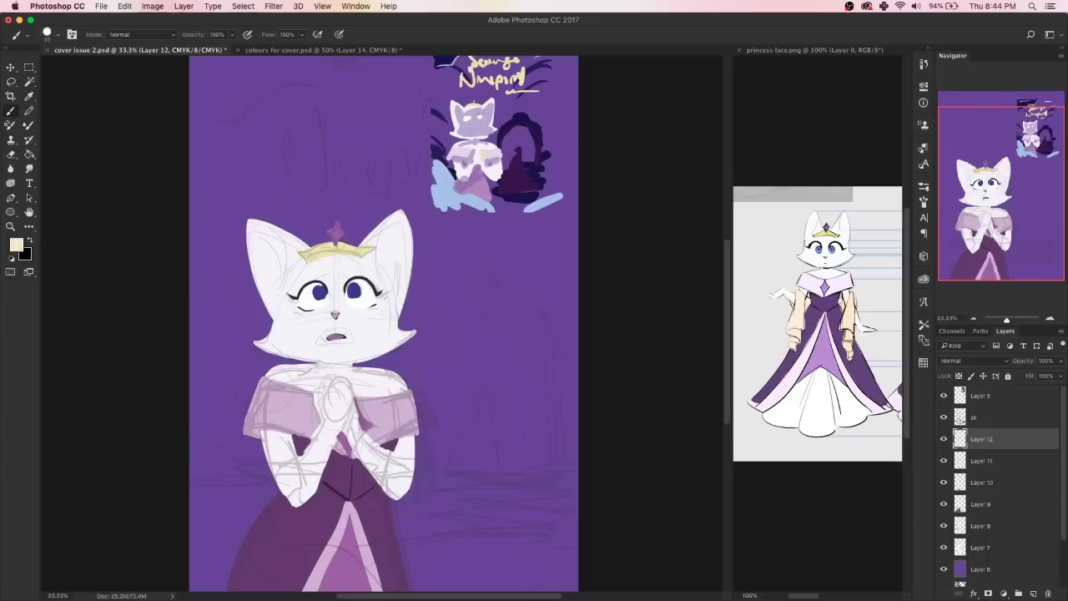
mouse_move(267, 464)
left_mouse_down()
mouse_move(247, 526)
mouse_move(254, 521)
left_mouse_up()
mouse_move(399, 454)
left_mouse_down()
mouse_move(411, 516)
mouse_move(410, 505)
left_mouse_up()
left_click_drag(304, 501, 282, 589)
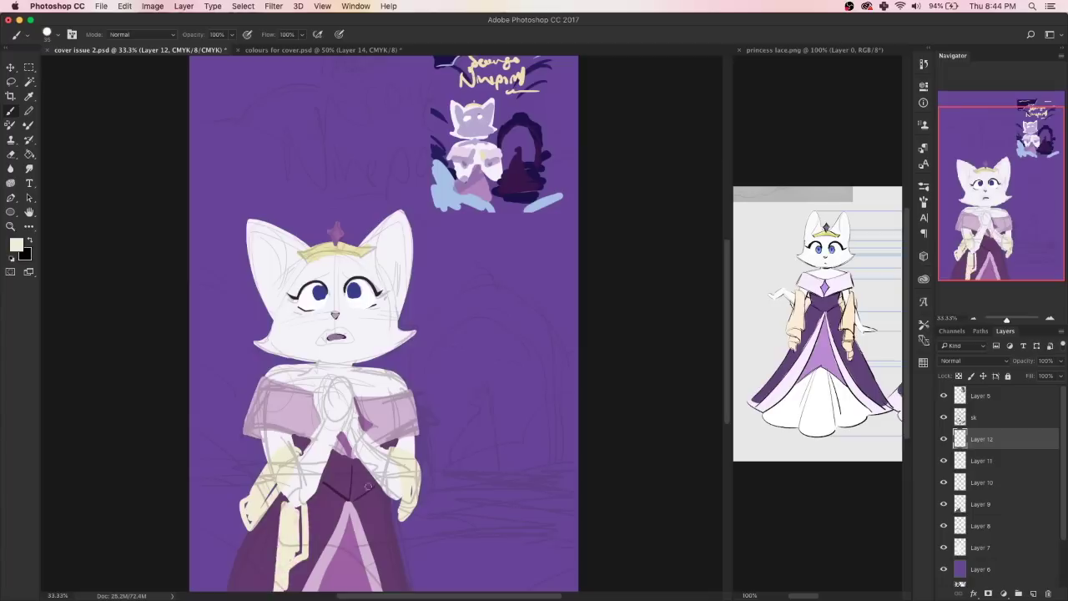
mouse_move(367, 486)
left_mouse_down()
mouse_move(377, 591)
mouse_move(387, 591)
left_mouse_up()
left_click_drag(281, 499, 267, 589)
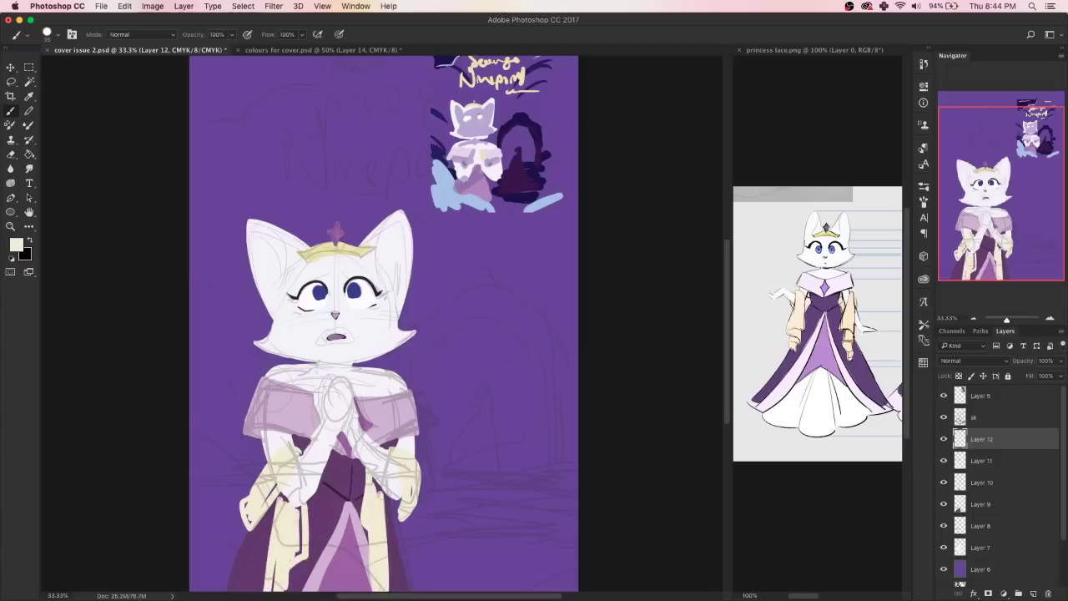
Lower the cream layer's opacity to 75%.
left_click(1060, 360)
left_click_drag(1053, 375, 1049, 376)
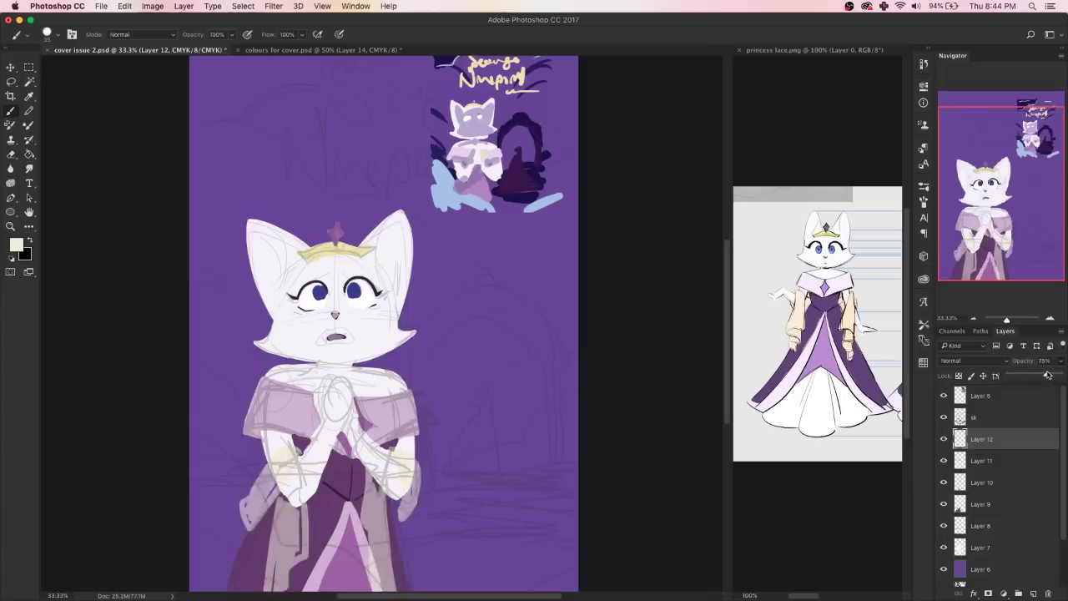
left_click(974, 319)
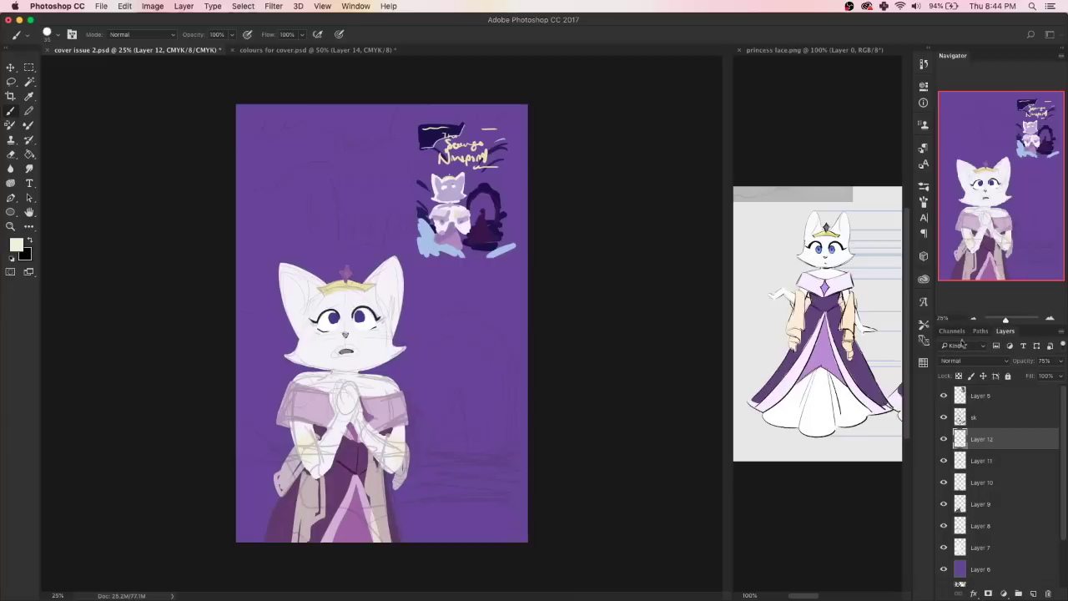
left_click(983, 544)
Erase stray sketch lines over the chest and hands on Layer 7.
key("e")
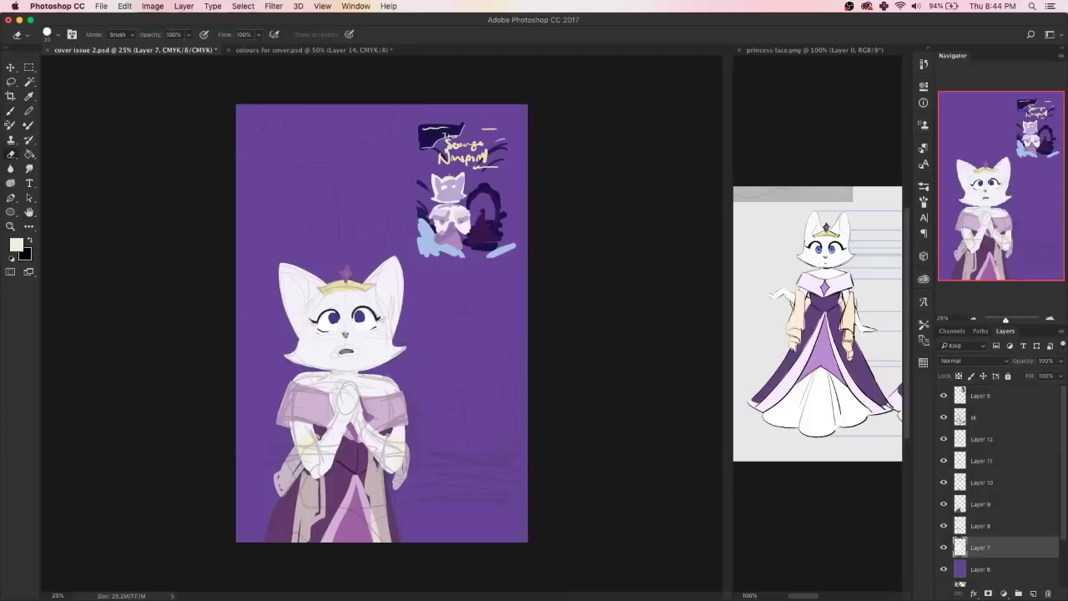
left_click_drag(359, 371, 385, 364)
left_click(1006, 440)
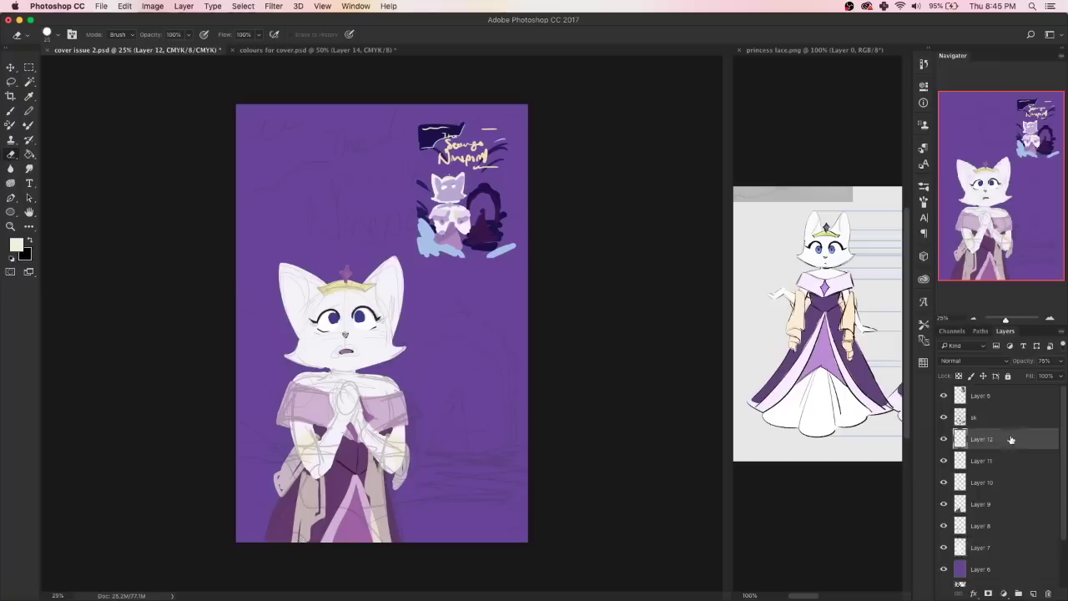
left_click(1050, 319)
left_click(1050, 320)
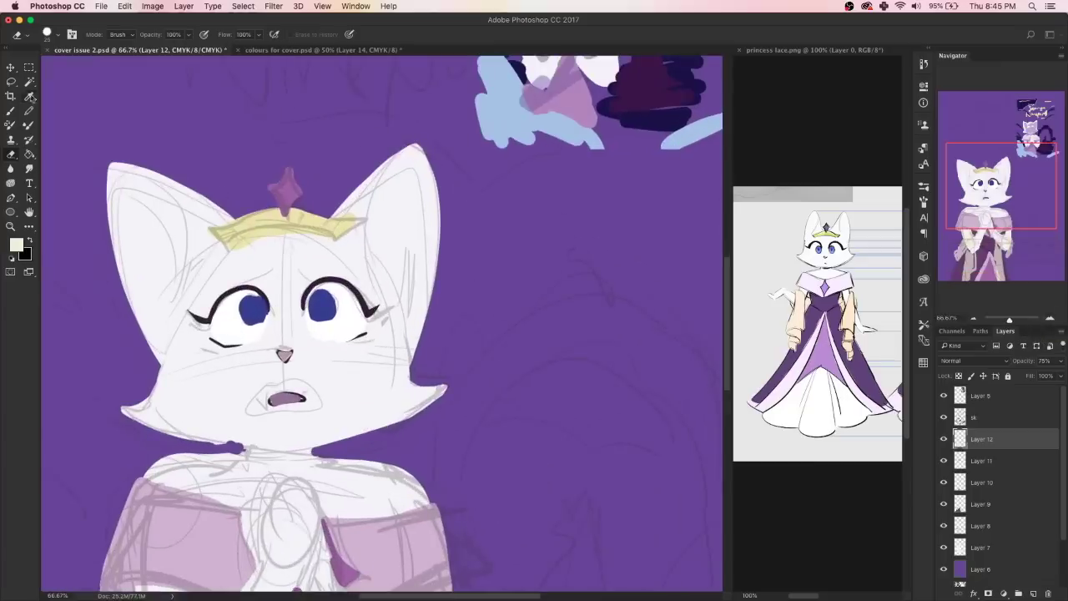
On Layer 12, repaint both eyes in a lighter blue sampled from the eyes.
left_click(30, 97)
left_click(249, 292)
left_click(15, 245)
left_click(480, 317)
key("Return")
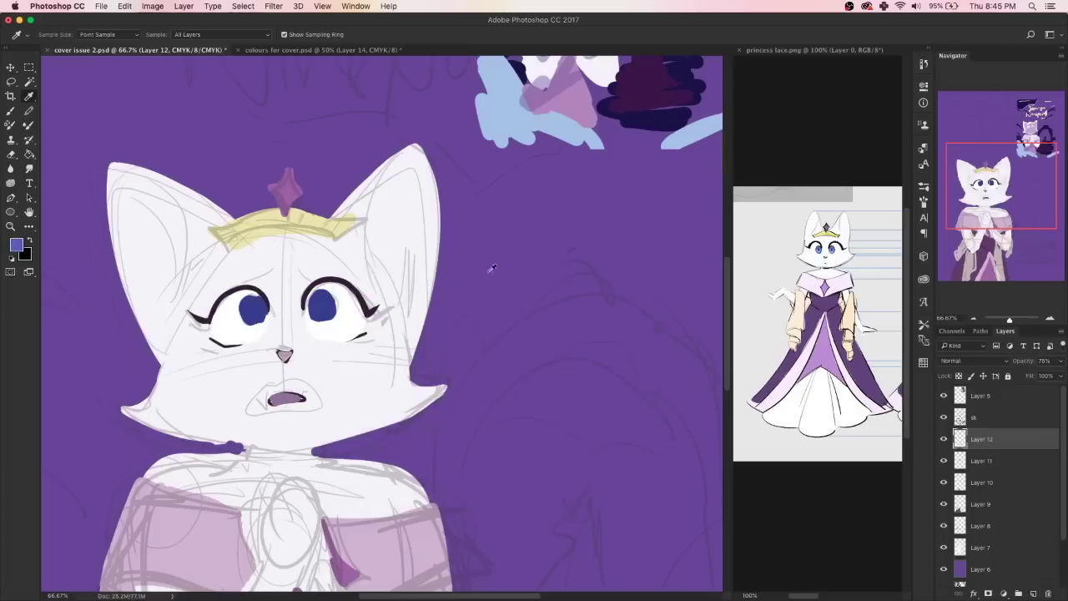
left_click(10, 110)
left_click_drag(247, 297, 261, 322)
left_click_drag(311, 289, 325, 317)
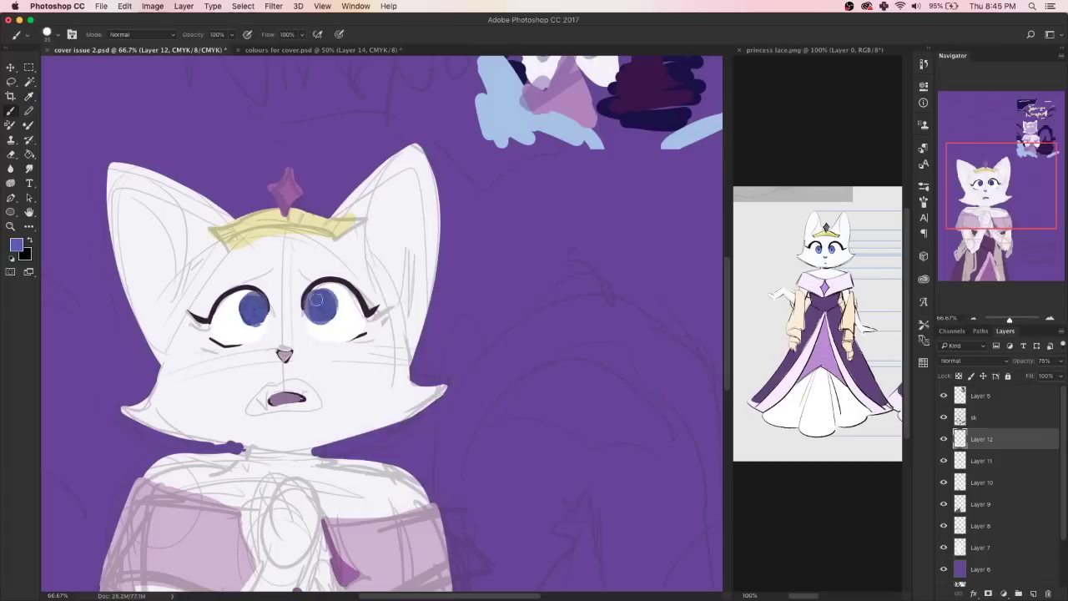
left_click_drag(242, 297, 256, 324)
Undo the lighter eye strokes to keep dark blue eyes, then select Layer 6.
key("ctrl+alt+z")
key("ctrl+alt+z")
key("ctrl+alt+z")
key("ctrl+alt+z")
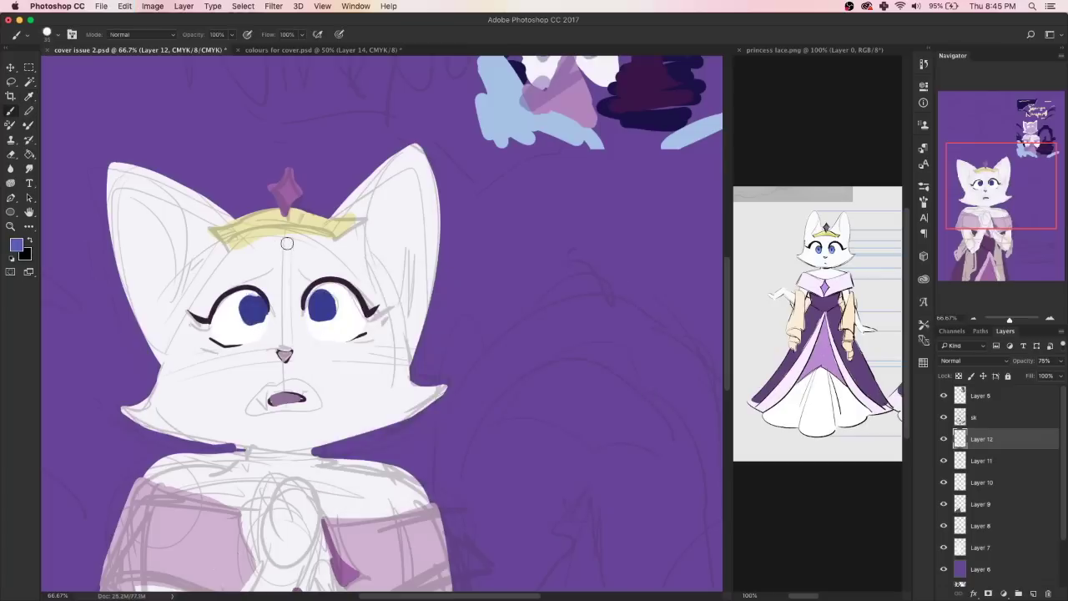
key("ctrl+s")
left_click(974, 318)
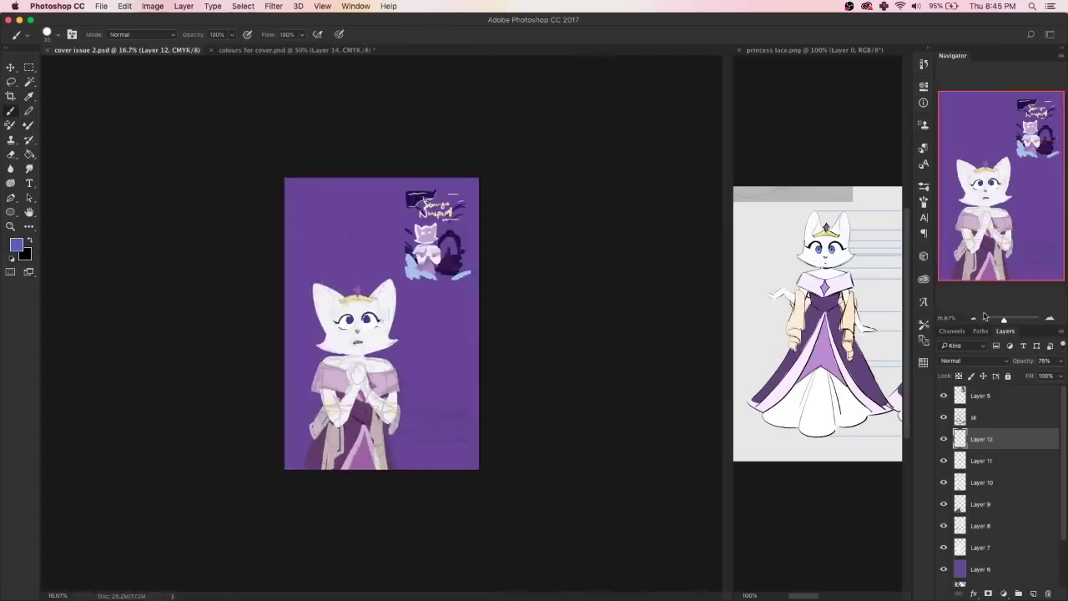
left_click_drag(1004, 321, 1002, 321)
left_click(1050, 318)
left_click_drag(1004, 236, 1013, 255)
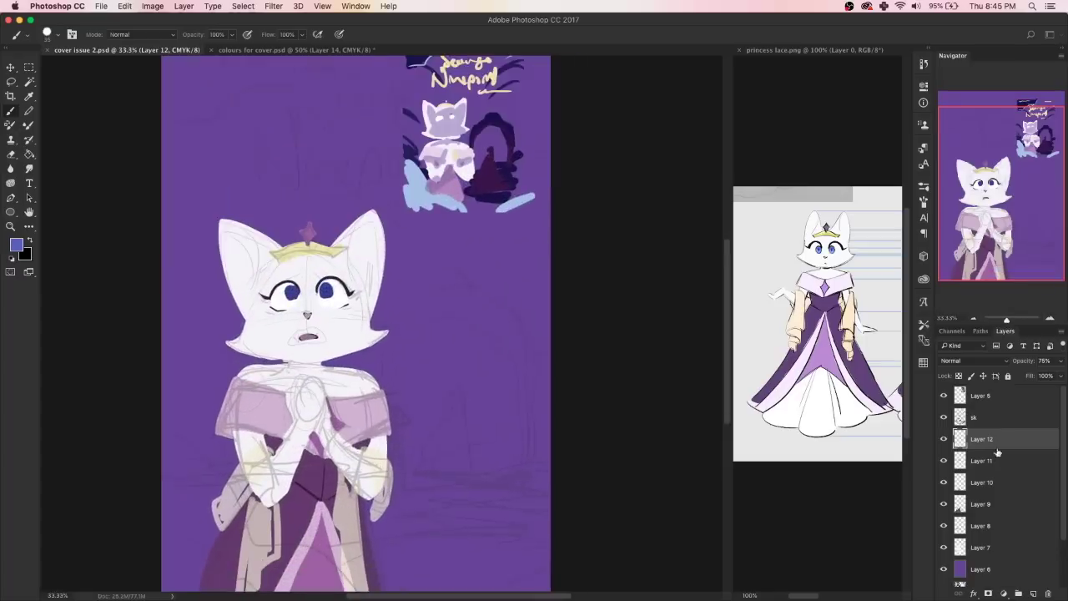
left_click(985, 569)
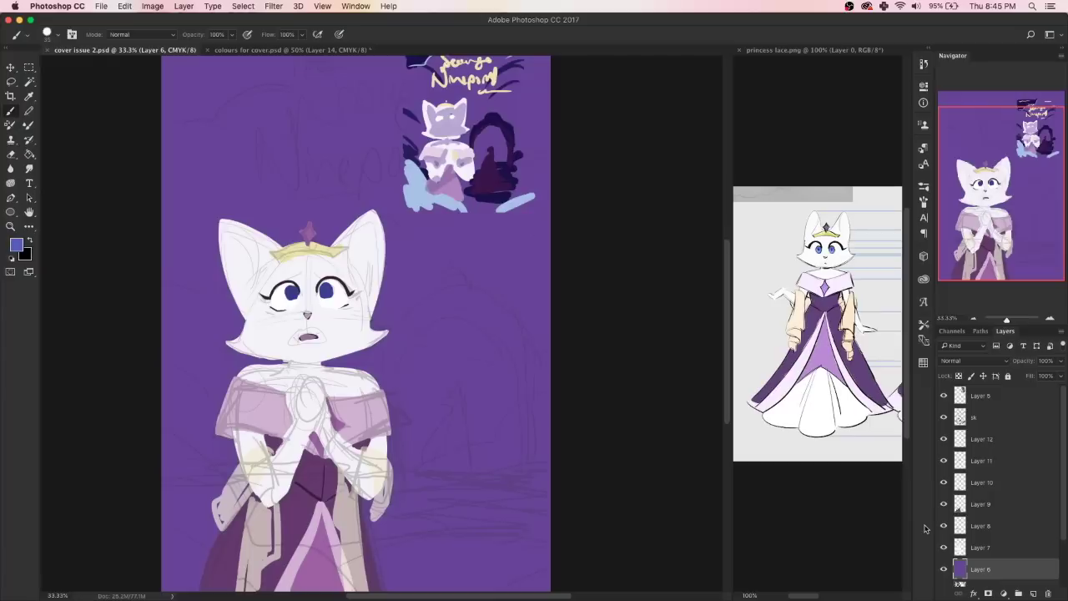
On a new layer above the background, paint a dark navy arched doorway.
left_click(1034, 594)
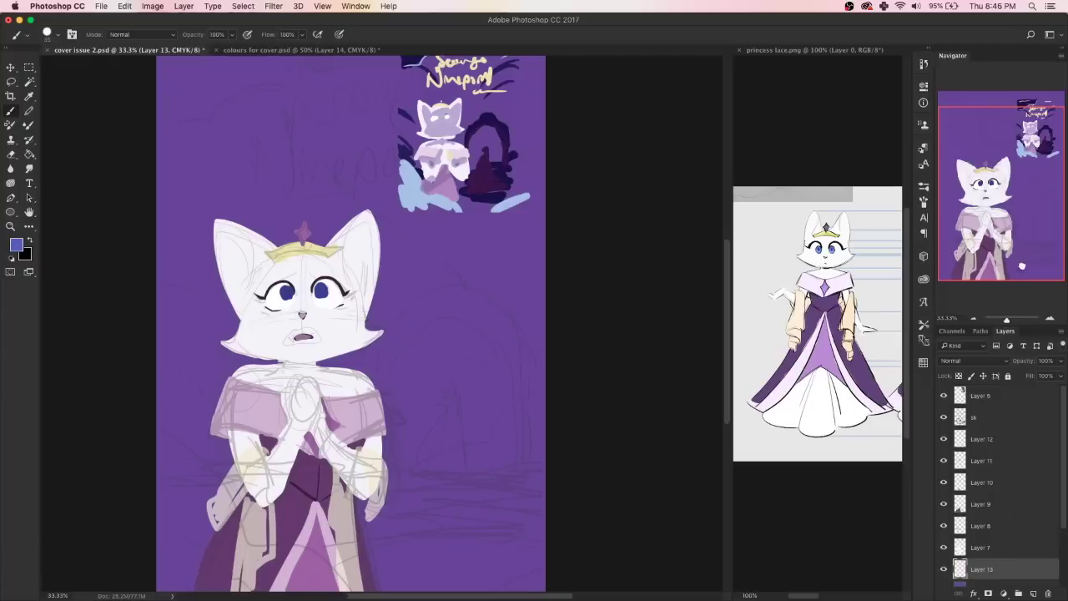
left_click(489, 112, "alt")
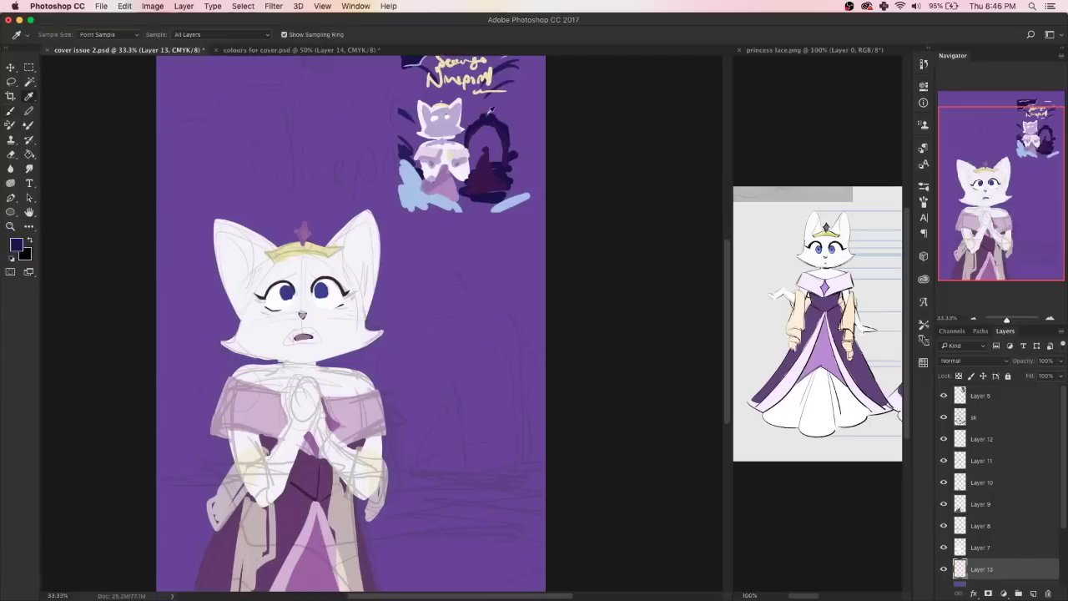
scroll(351, 325, "left", 1)
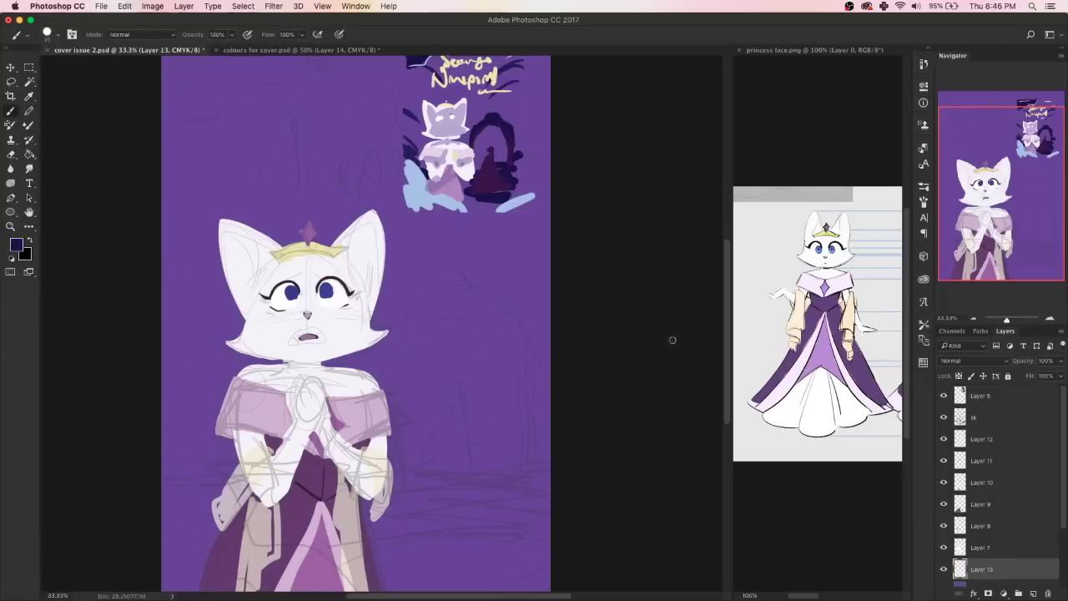
scroll(148, 229, "down", 3)
left_click_drag(457, 242, 375, 339)
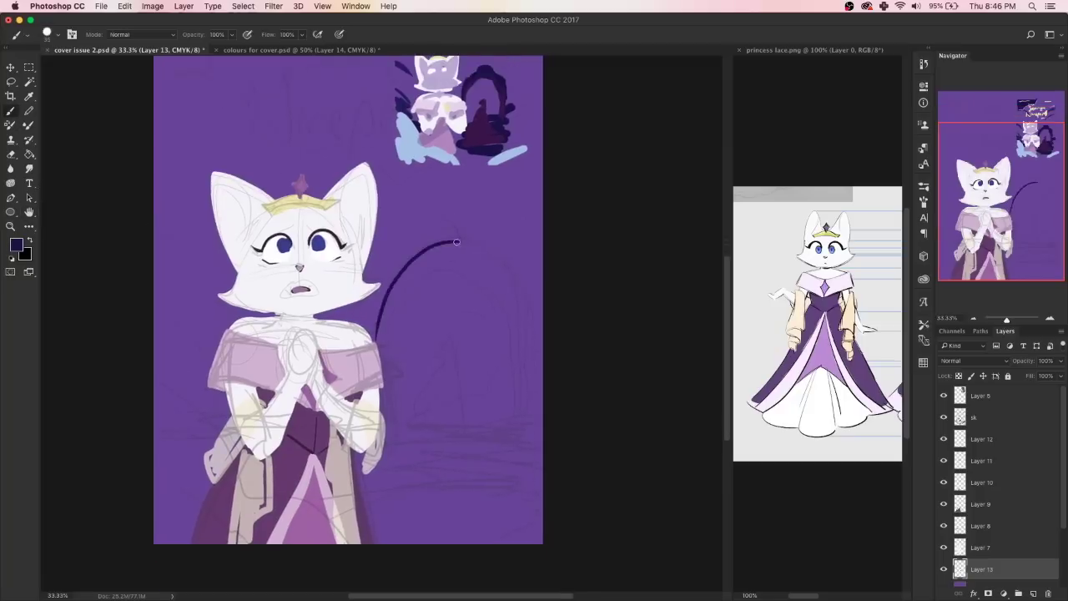
key("ctrl+z")
mouse_move(456, 241)
left_mouse_down()
mouse_move(377, 346)
mouse_move(505, 280)
mouse_move(519, 422)
left_mouse_up()
mouse_move(440, 269)
left_mouse_down()
mouse_move(490, 288)
mouse_move(509, 426)
mouse_move(391, 429)
left_mouse_up()
mouse_move(409, 279)
left_mouse_down()
mouse_move(380, 367)
mouse_move(426, 256)
mouse_move(467, 247)
mouse_move(488, 255)
mouse_move(511, 311)
mouse_move(520, 426)
left_mouse_up()
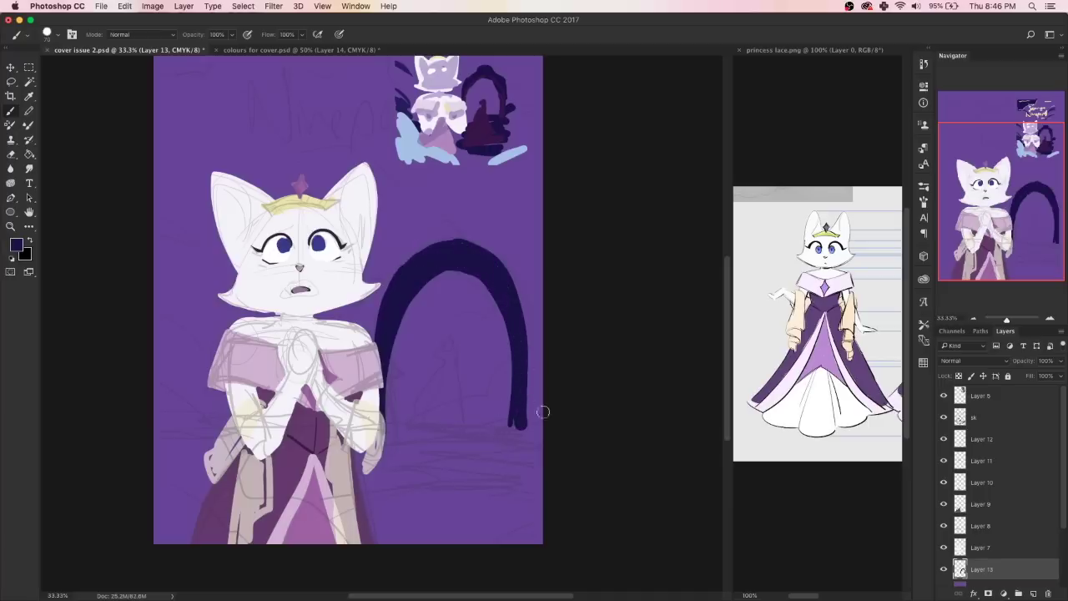
Paint the navy floor line and a crowned cat silhouette inside the doorway.
left_click_drag(494, 426, 551, 425)
left_click_drag(434, 430, 385, 428)
mouse_move(445, 341)
left_mouse_down()
mouse_move(411, 410)
mouse_move(451, 359)
mouse_move(422, 418)
left_mouse_up()
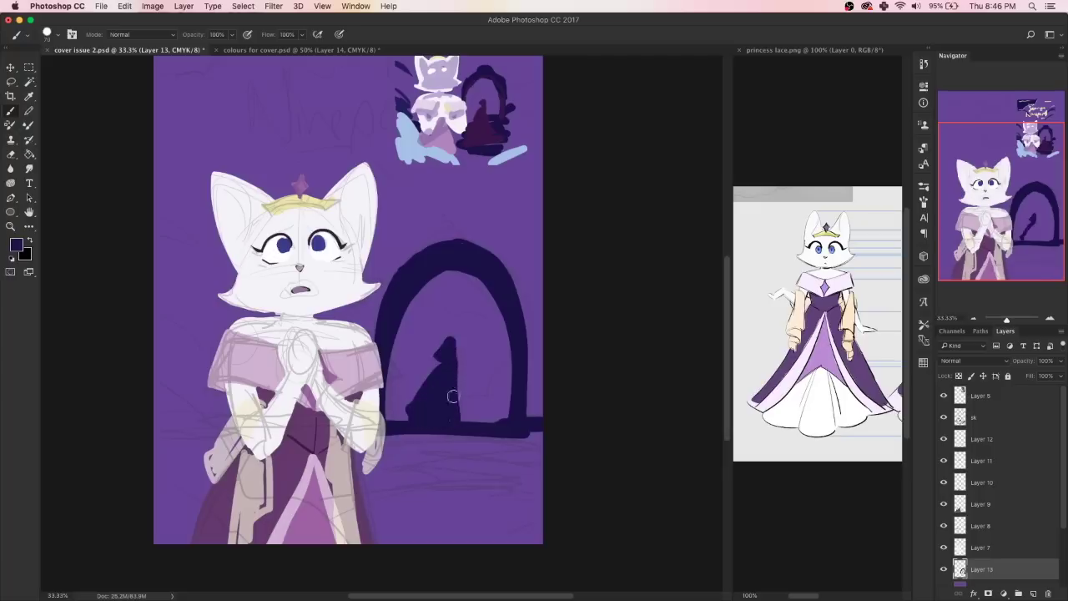
mouse_move(458, 337)
left_mouse_down()
mouse_move(469, 344)
mouse_move(461, 417)
left_mouse_up()
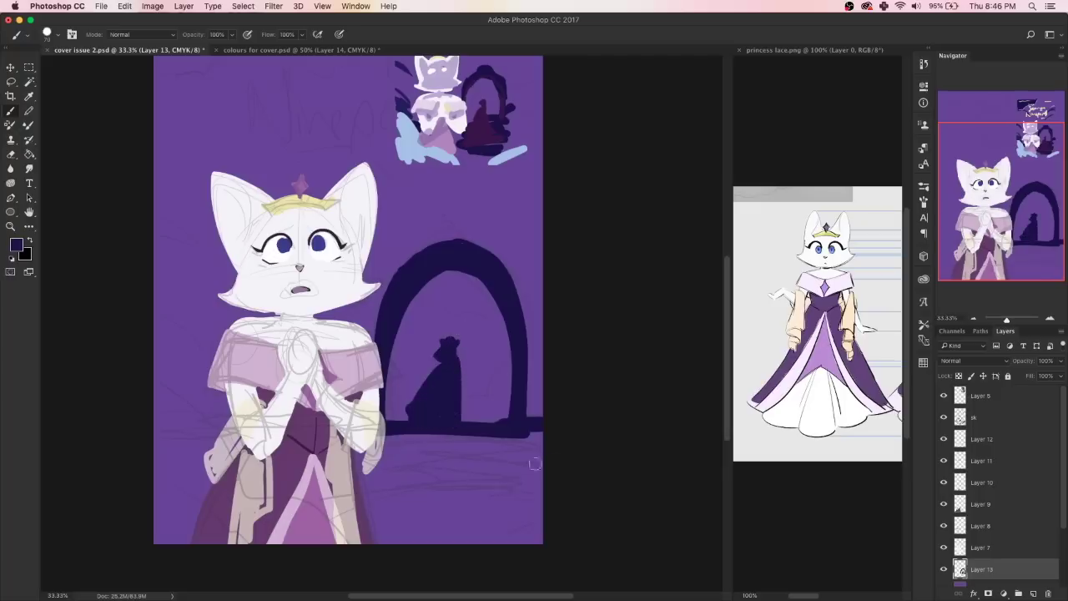
Paint wavy dark floor strokes under the arch and across the lower left.
mouse_move(541, 438)
left_mouse_down()
mouse_move(359, 461)
mouse_move(550, 513)
left_mouse_up()
left_click_drag(242, 409, 147, 418)
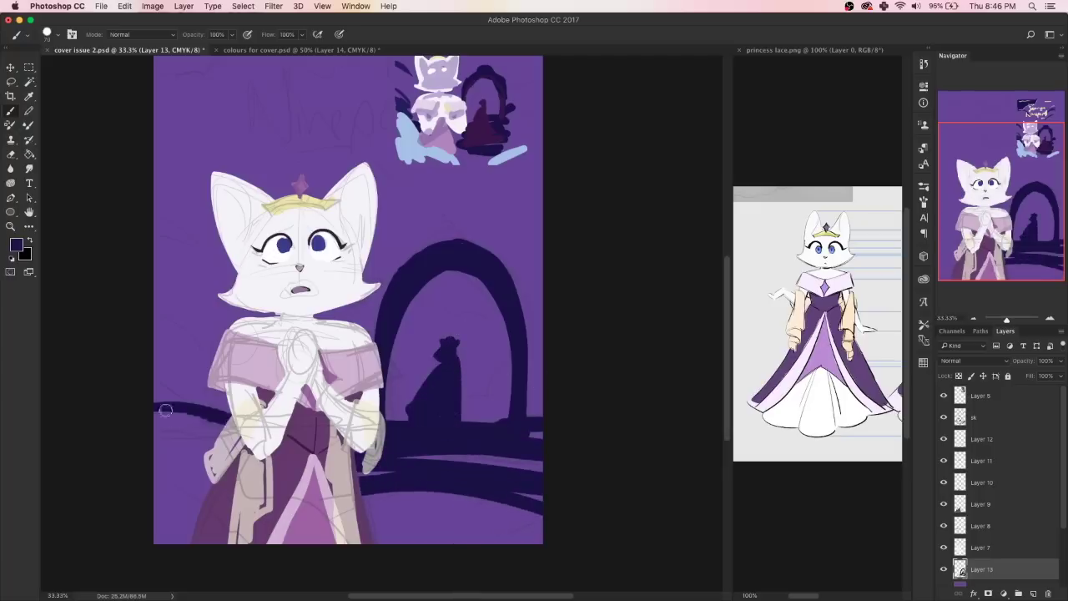
left_click_drag(246, 435, 143, 470)
left_click_drag(224, 465, 146, 480)
left_click_drag(215, 494, 150, 472)
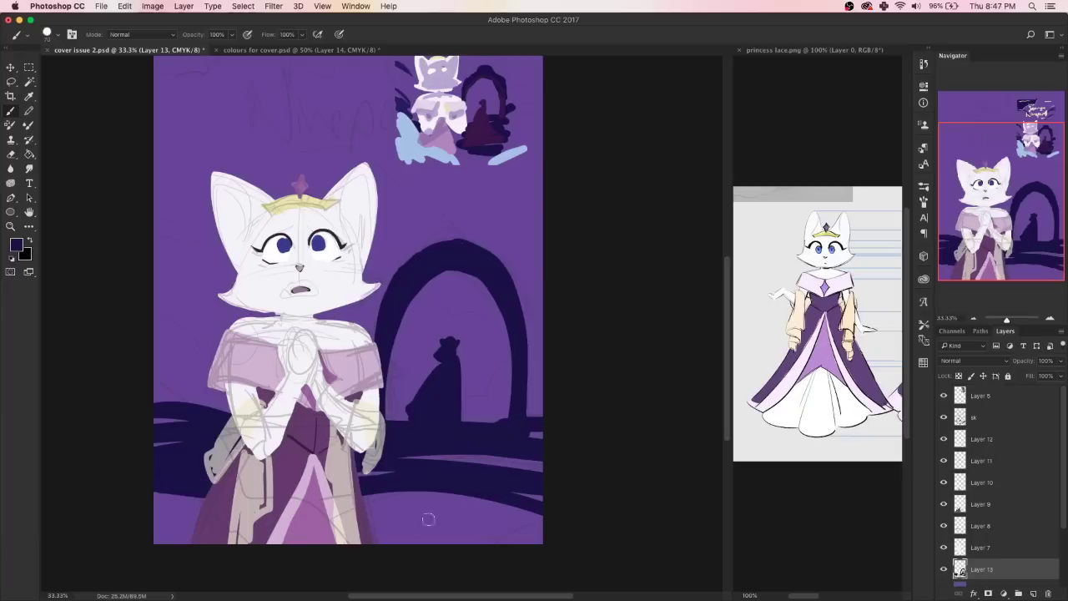
left_click_drag(429, 519, 368, 536)
Add a new layer above Layer 12 and sample light blue from the thumbnail.
left_click(1010, 440)
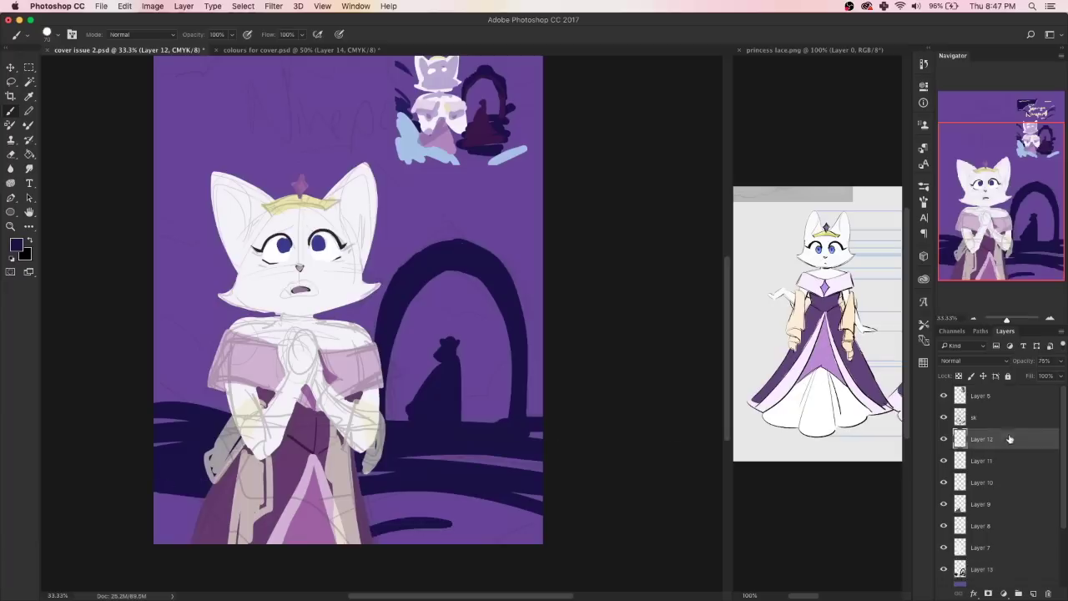
left_click(1033, 594)
left_click(403, 124, "alt")
Brush light blue cloud strokes along the bottom-left edge, then select Layer 13.
mouse_move(260, 541)
left_mouse_down()
mouse_move(159, 390)
mouse_move(215, 498)
mouse_move(167, 467)
mouse_move(162, 548)
left_mouse_up()
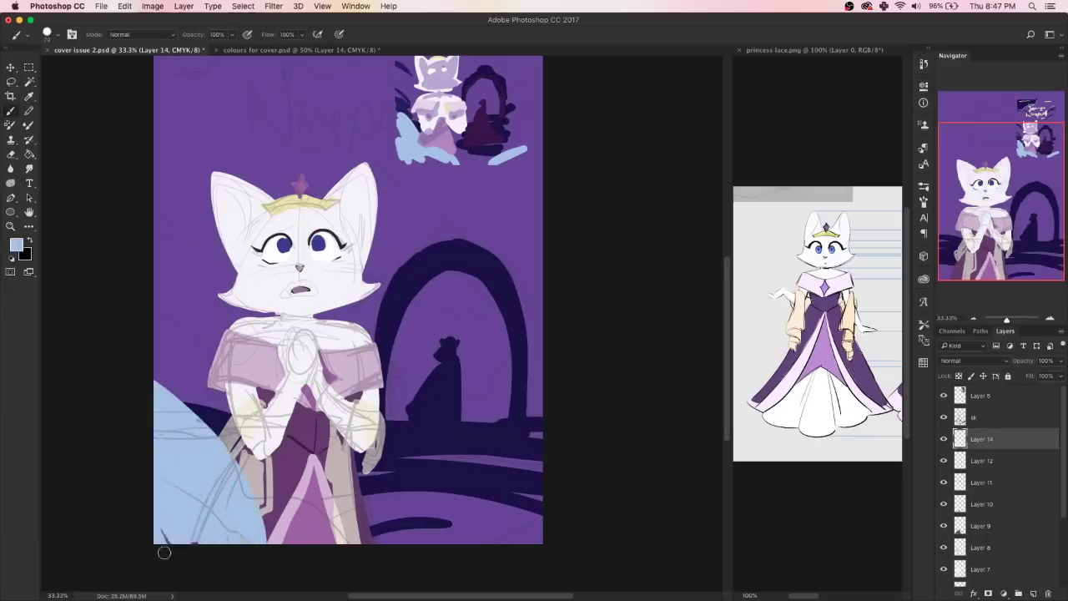
left_click_drag(263, 511, 335, 542)
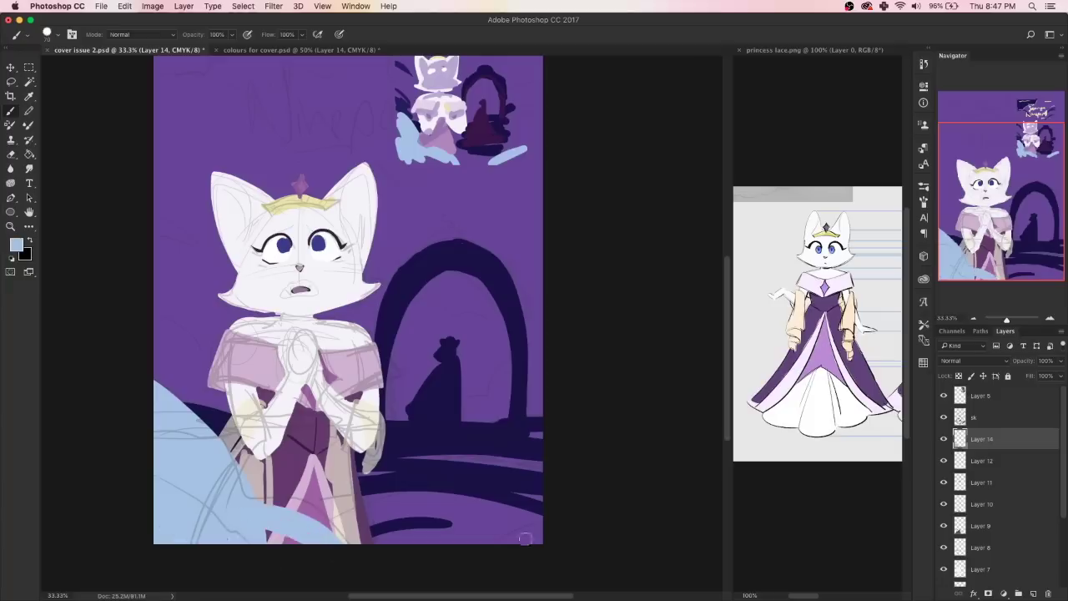
left_click(974, 318)
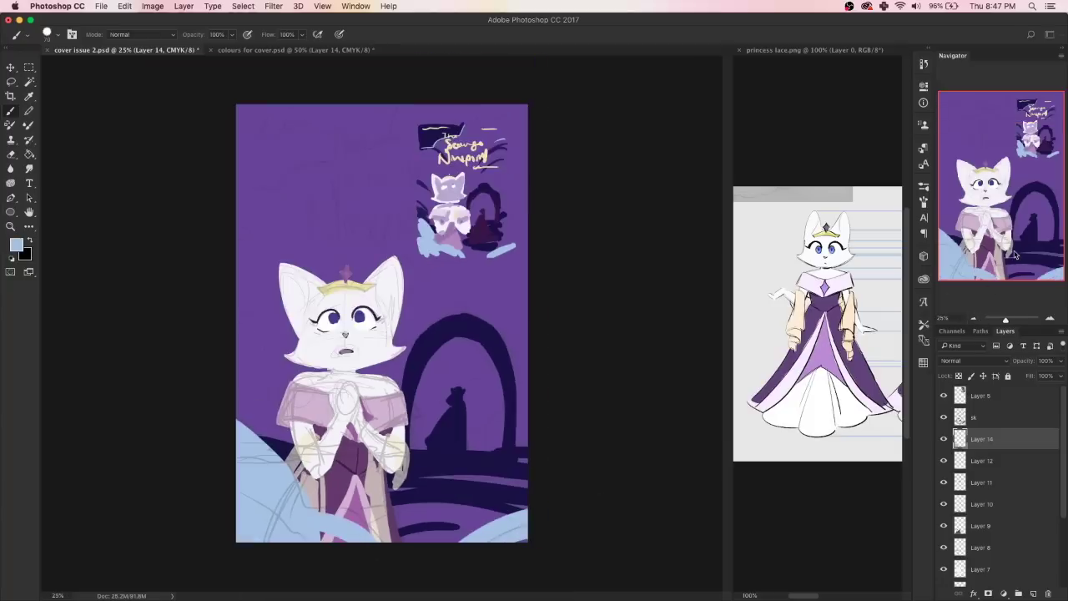
scroll(1018, 527, "down", 3)
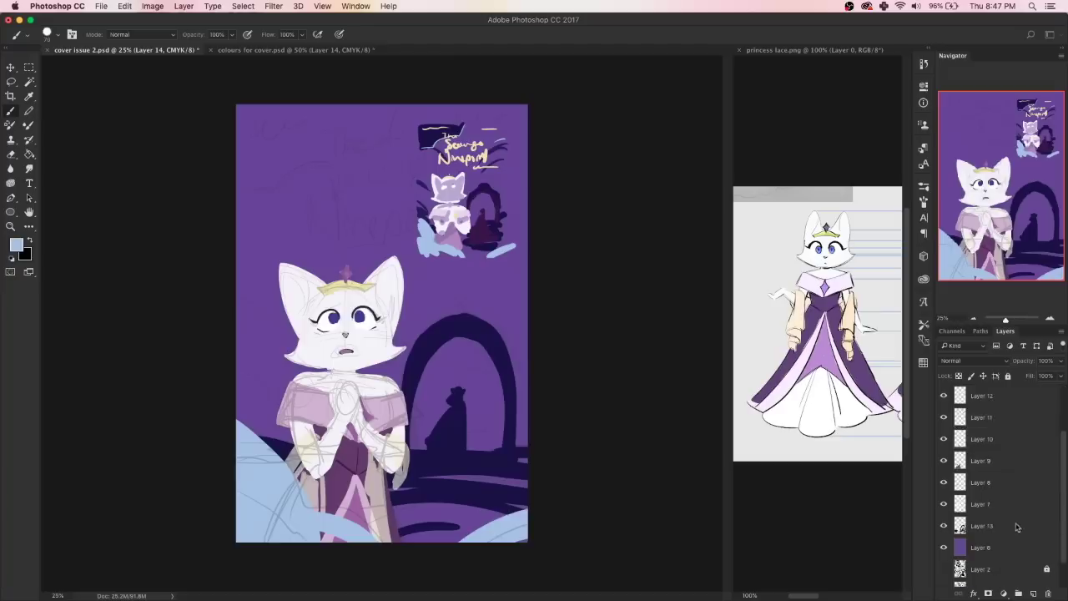
left_click(990, 528)
Outline a scalloped cloud edge in dark navy and fill the top-left sky with it.
left_click(251, 438, "alt")
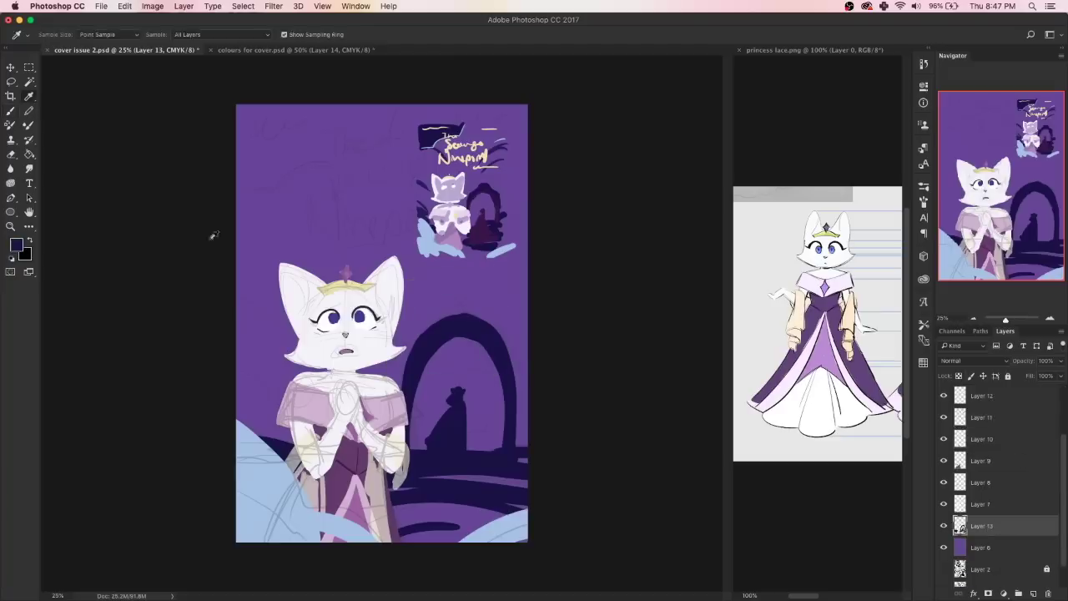
mouse_move(237, 187)
left_mouse_down()
mouse_move(334, 163)
mouse_move(408, 105)
left_mouse_up()
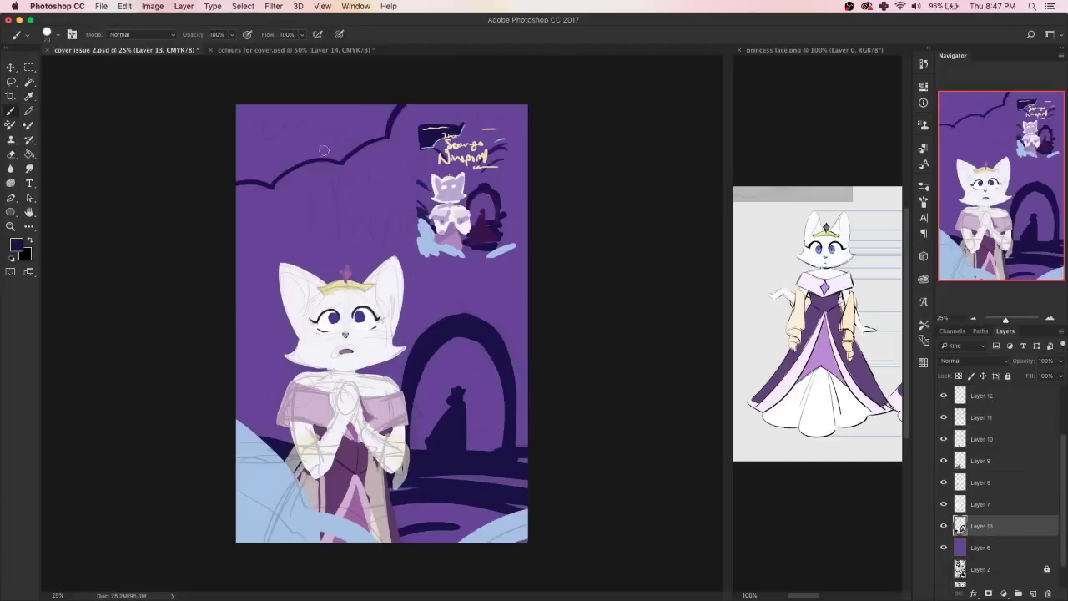
mouse_move(283, 174)
left_mouse_down()
mouse_move(395, 106)
mouse_move(317, 175)
mouse_move(434, 101)
left_mouse_up()
key("e")
key("g")
left_click(285, 166)
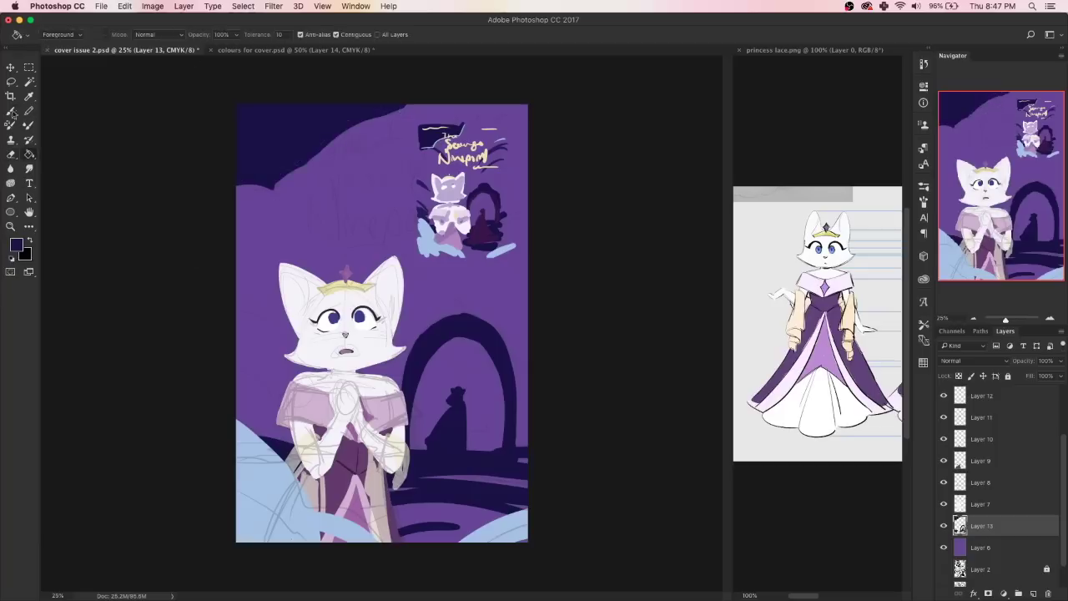
Smooth and trim the dark sky's edge along the purple clouds.
key("b")
left_click_drag(265, 180, 412, 104)
left_click_drag(250, 193, 395, 113)
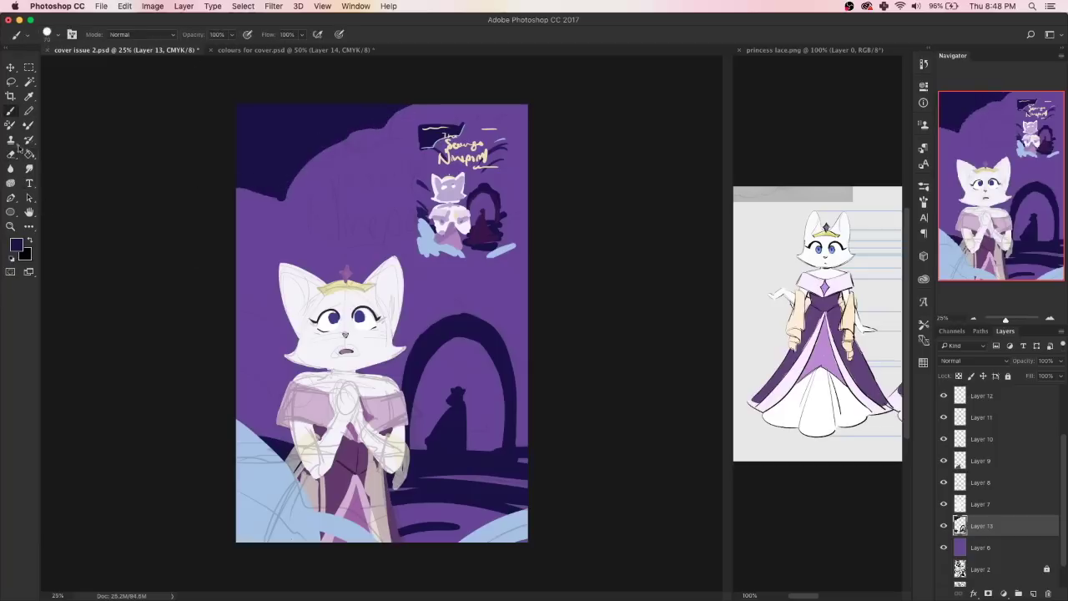
key("e")
left_click_drag(284, 199, 267, 195)
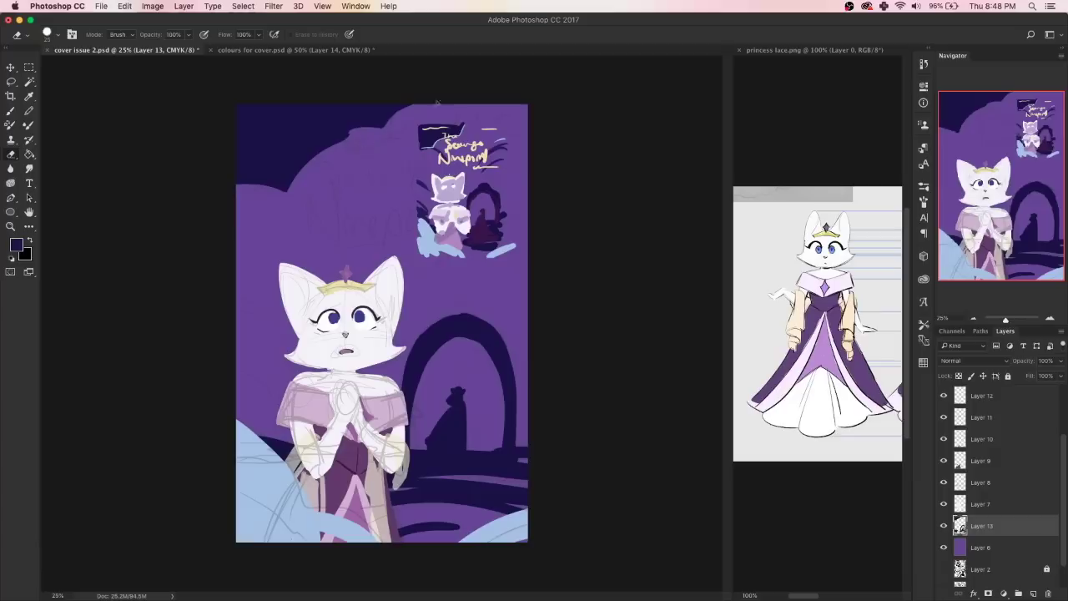
left_click_drag(382, 125, 410, 105)
key("b")
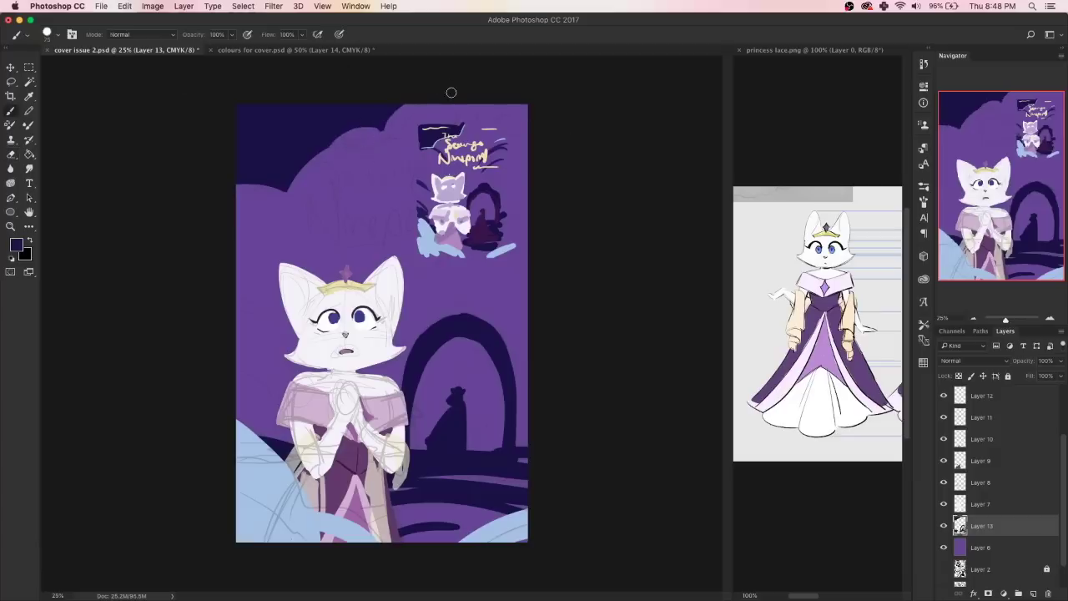
Add dark navy curving strokes around the arch and through the clouds.
left_click_drag(225, 367, 260, 389)
left_click_drag(546, 207, 484, 226)
left_click_drag(476, 247, 436, 291)
left_click_drag(289, 194, 327, 229)
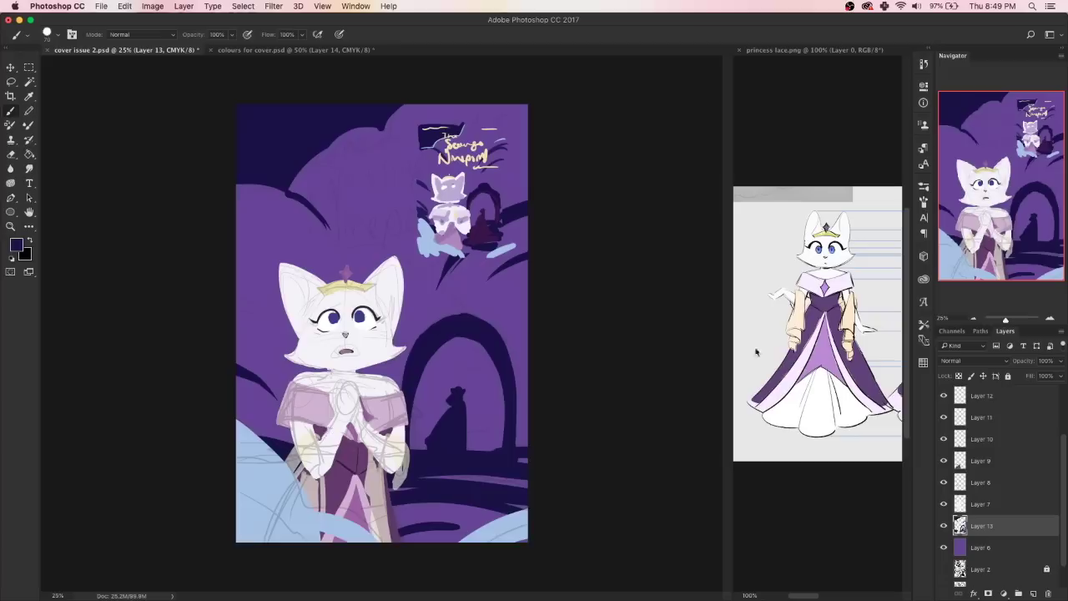
Hide Layer 5's title thumbnail and the sk sketch layer.
scroll(992, 438, "up", 3)
left_click(944, 396)
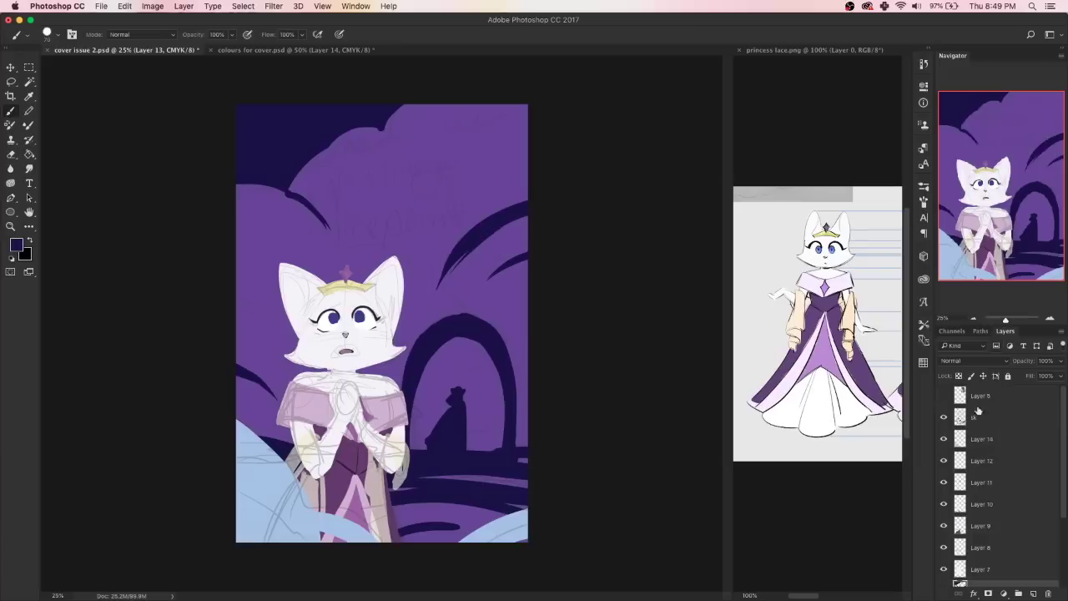
left_click(946, 417)
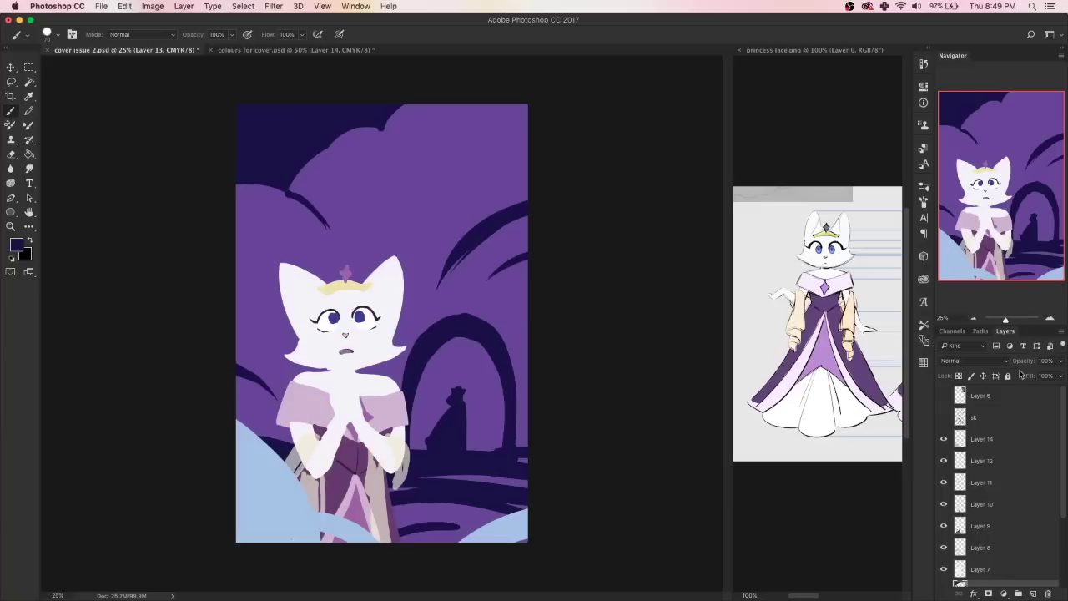
mouse_move(1006, 319)
left_mouse_down()
mouse_move(1049, 319)
mouse_move(984, 319)
mouse_move(1005, 319)
left_mouse_up()
right_click(989, 526)
Give Layer 9 a violet colour label, then clear it again.
left_click(844, 543)
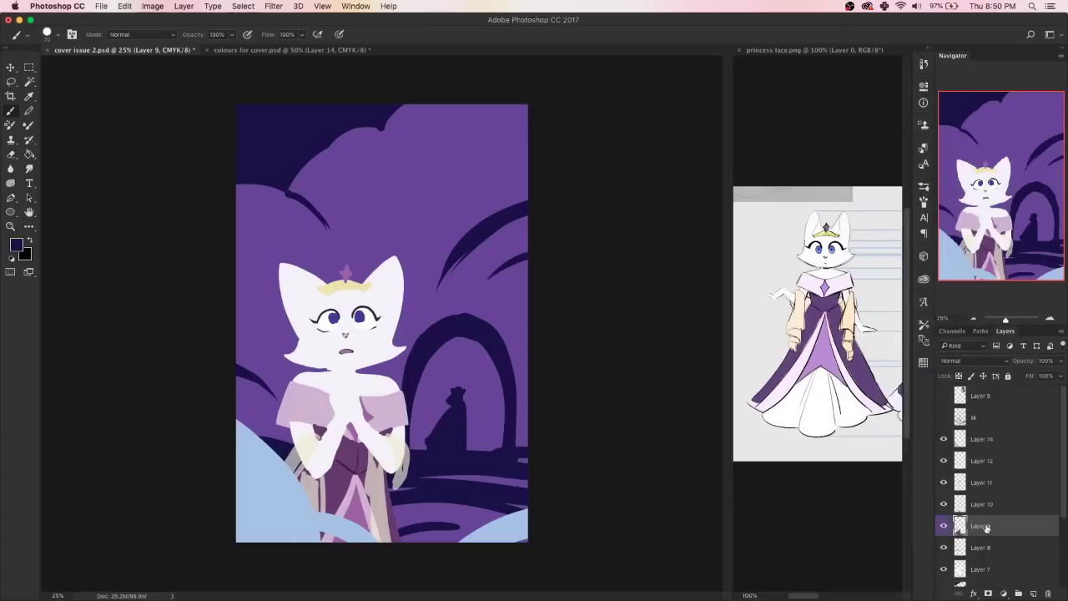
right_click(986, 527)
left_click(928, 482)
scroll(1026, 437, "down", 3)
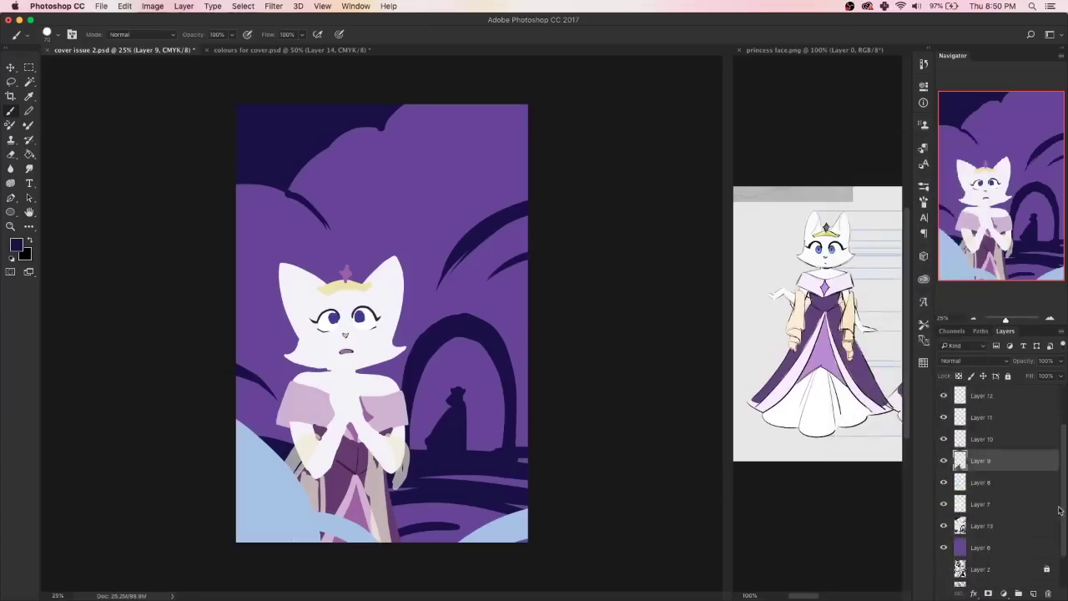
scroll(1026, 437, "up", 3)
Create and delete a stray layer, then add Layer 15 just above the background.
left_click(1016, 446)
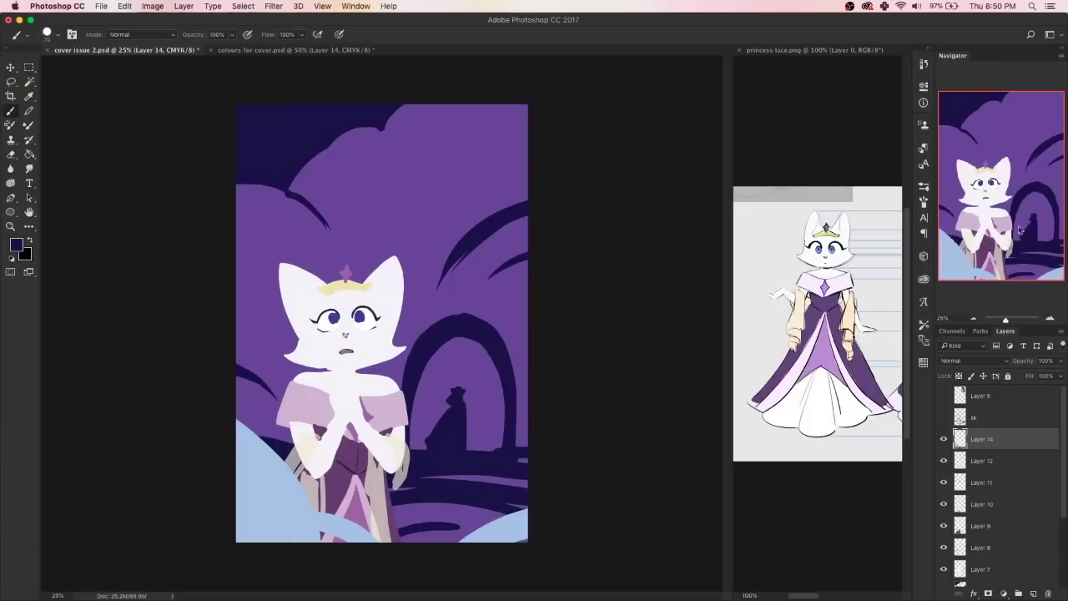
left_click(1032, 594)
left_click(1047, 594)
scroll(1002, 501, "down", 2)
left_click(984, 569)
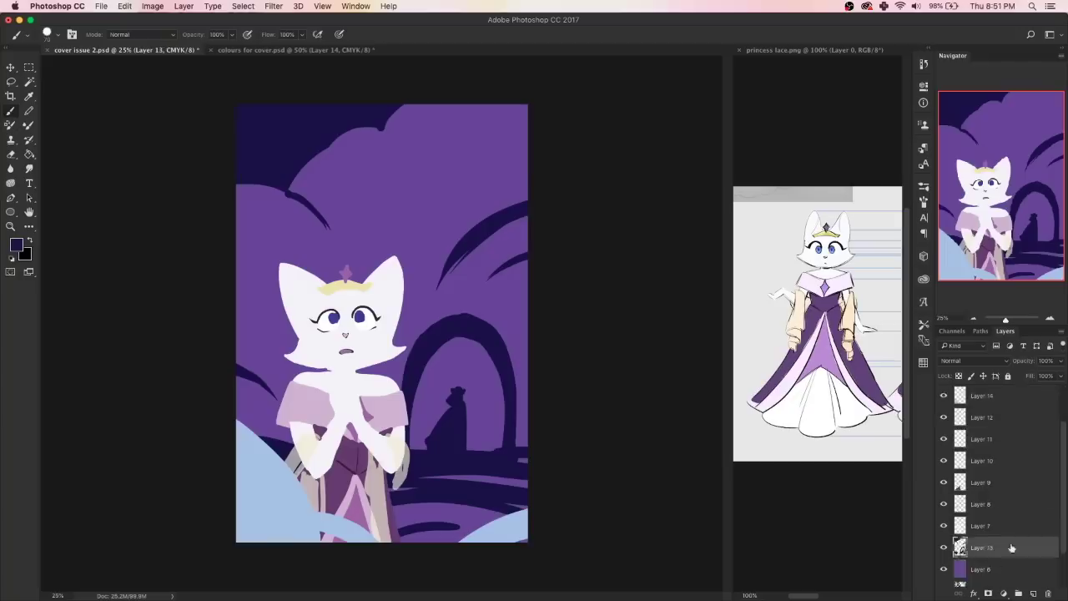
left_click(1033, 595)
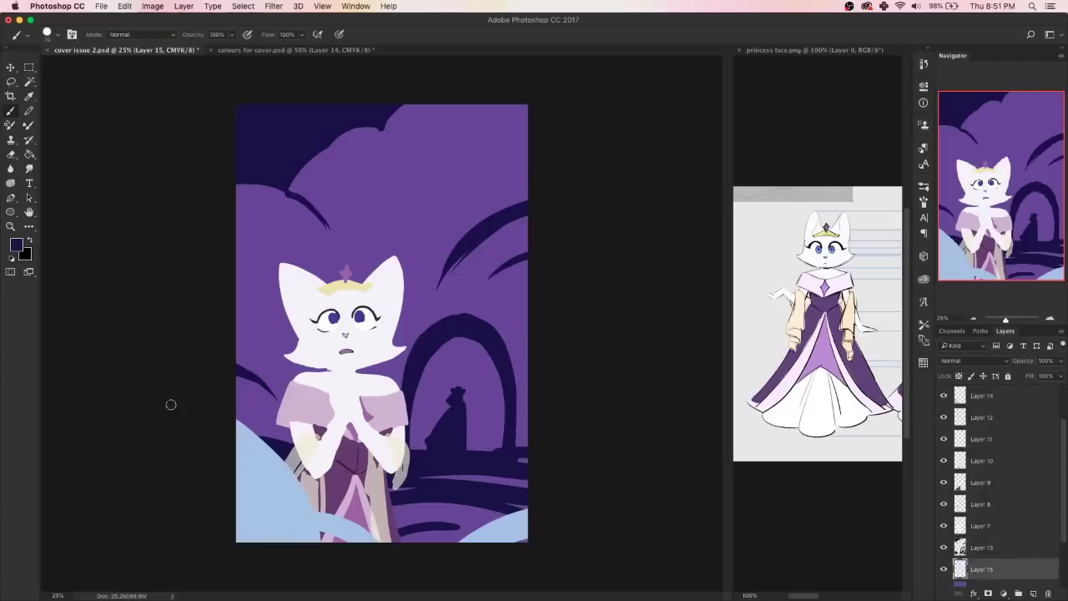
left_click(30, 96)
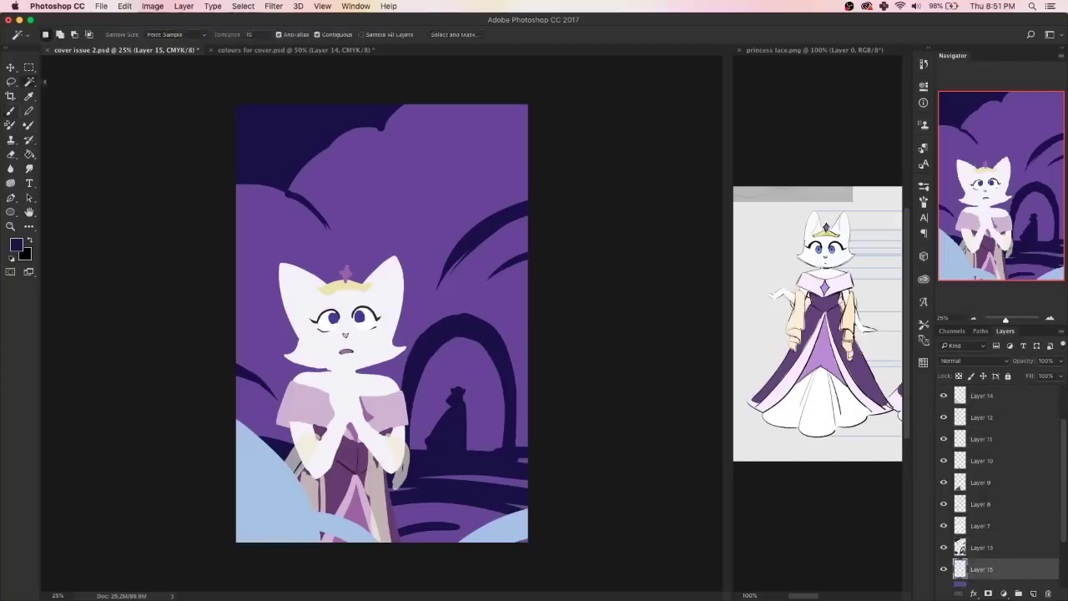
Pick a dark purple colour and enable brush Texture, undoing a test stroke.
left_click(17, 245)
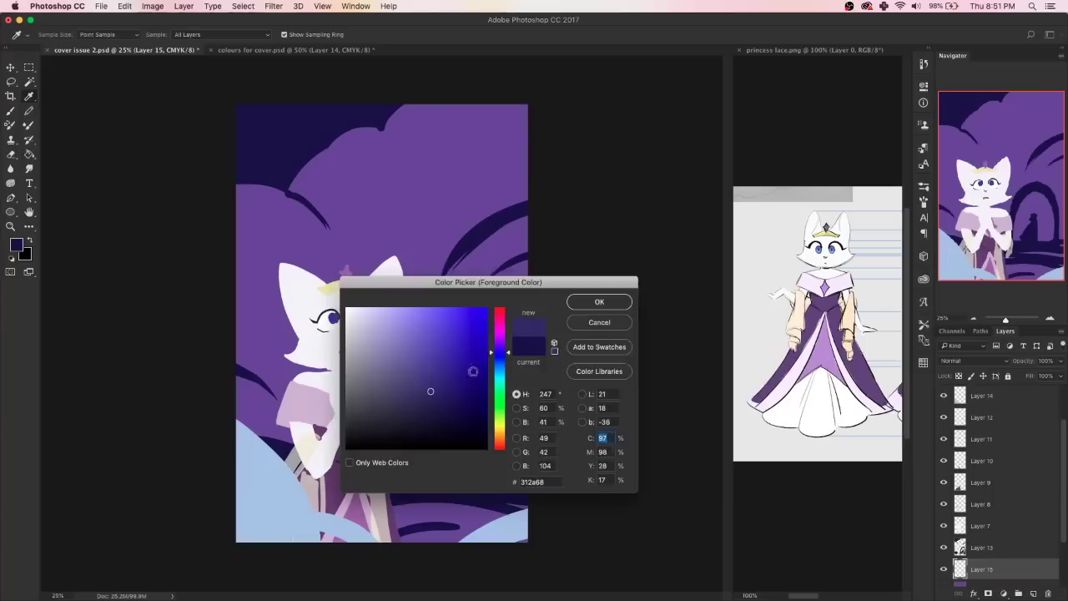
key("Return")
left_click(10, 111)
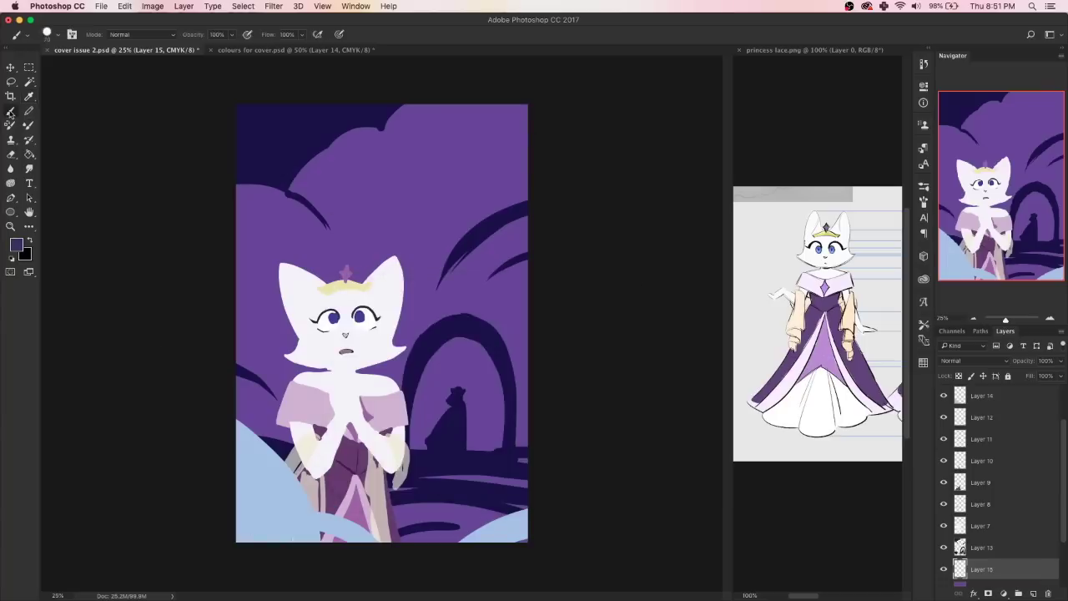
left_click(924, 204)
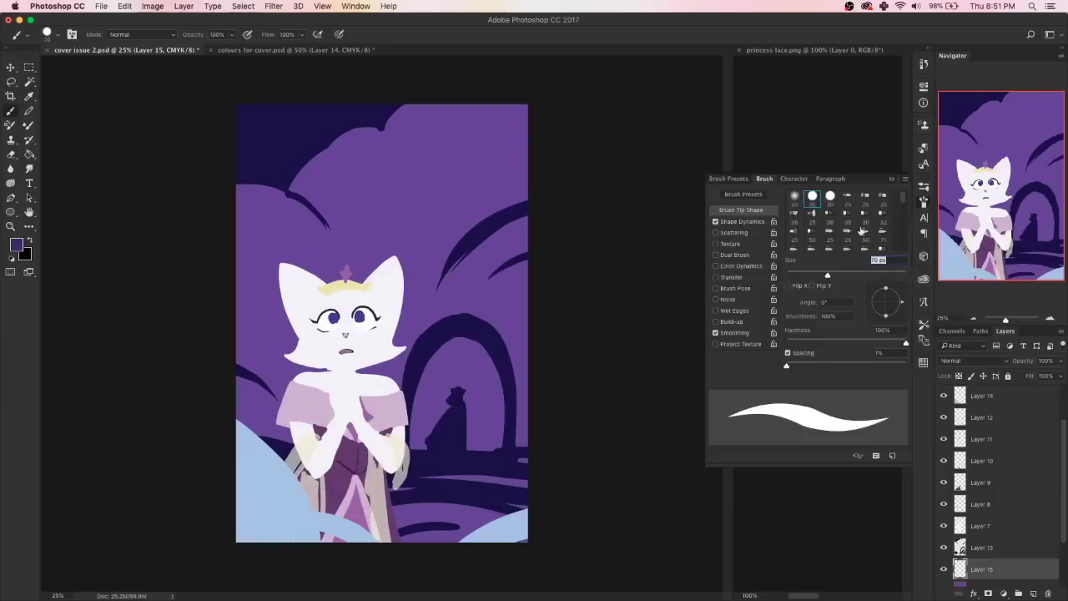
left_click(716, 245)
left_click_drag(483, 194, 421, 305)
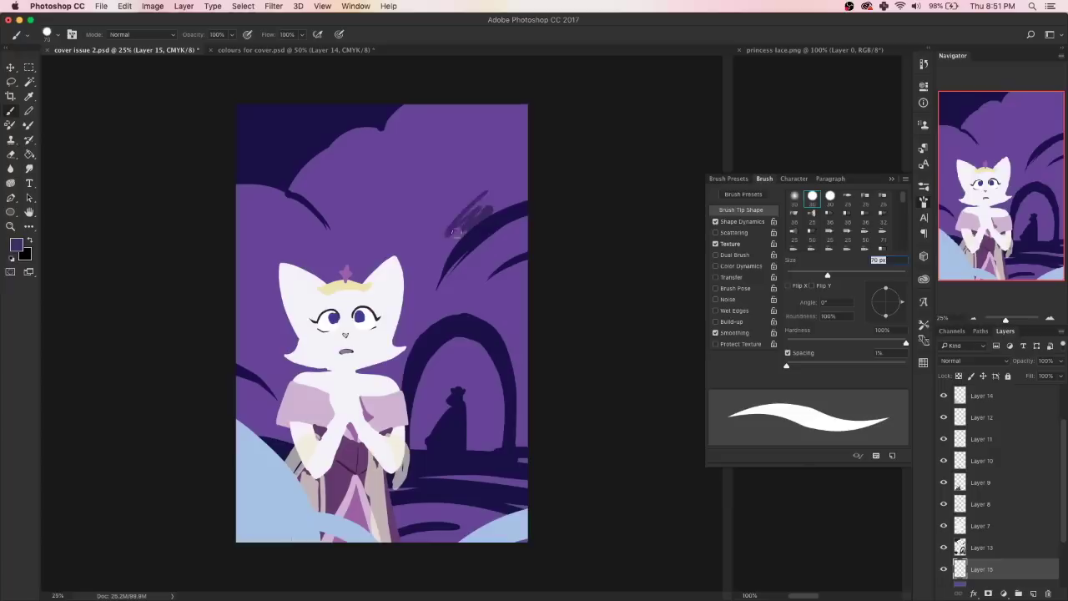
key("ctrl+z")
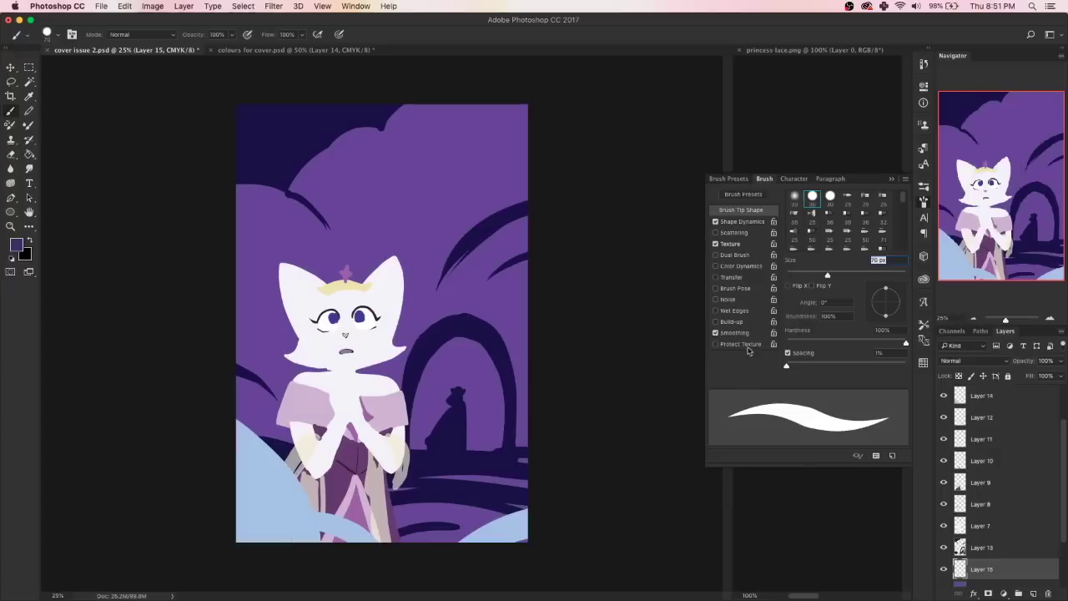
Try Build-up, then switch to Scattering and paint a dark stroke above the arch.
left_click(716, 322)
mouse_move(458, 276)
left_mouse_down()
mouse_move(463, 307)
mouse_move(513, 300)
left_mouse_up()
key("ctrl+s")
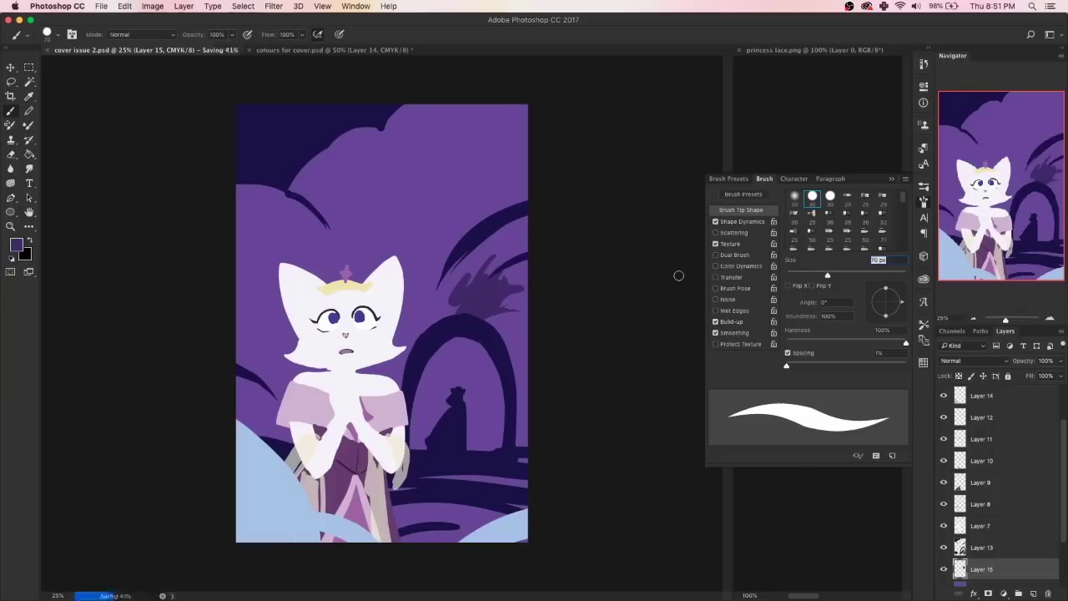
key("ctrl+alt+z")
key("ctrl+alt+z")
key("ctrl+alt+z")
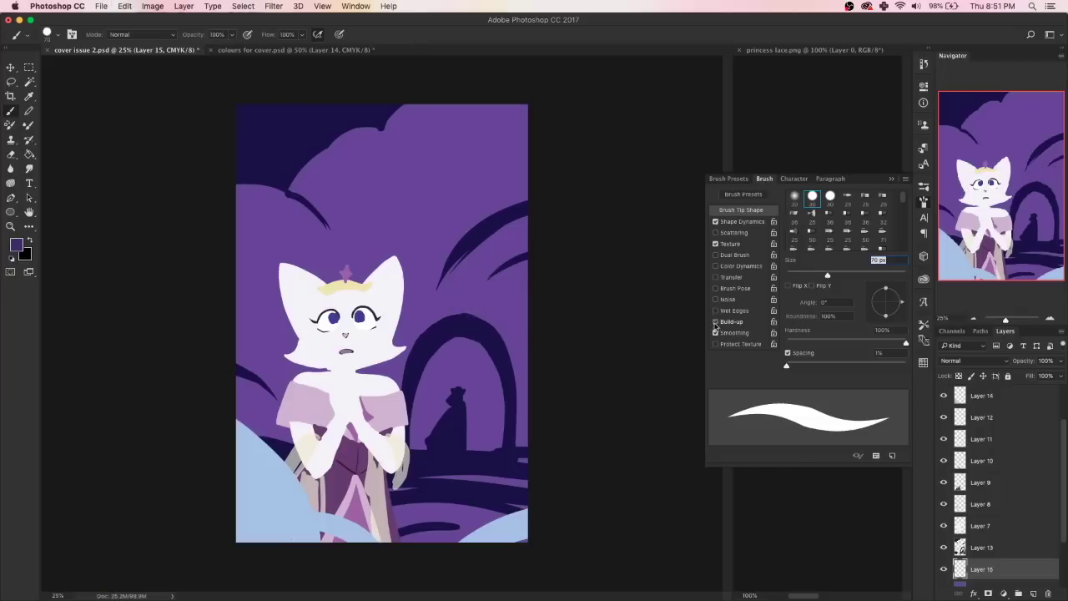
left_click(716, 321)
left_click(715, 232)
left_click_drag(461, 178, 436, 317)
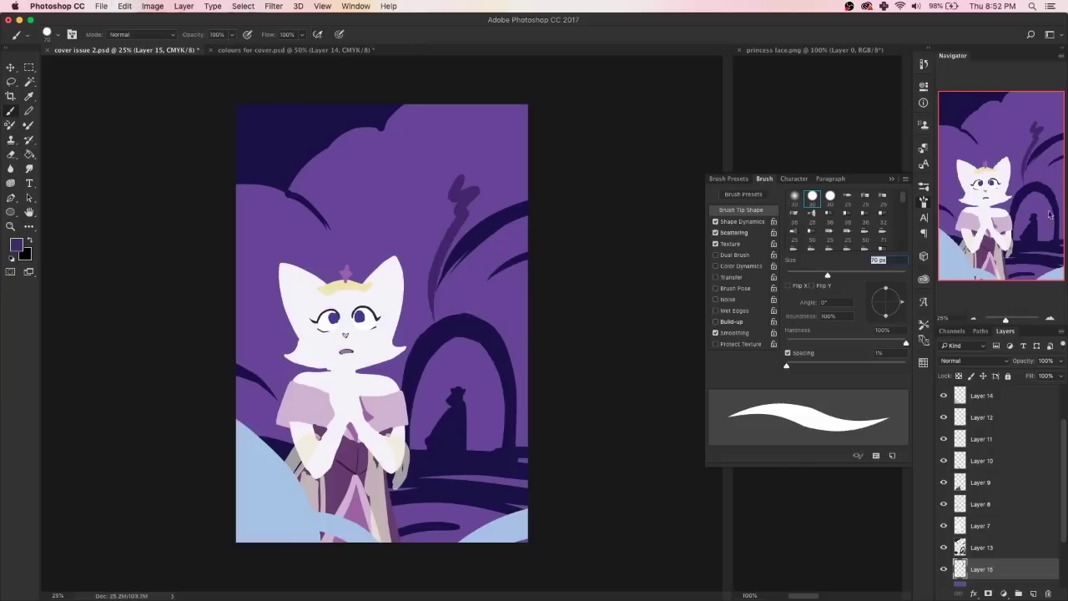
left_click(1050, 318)
left_click(1050, 318)
left_click(1050, 318)
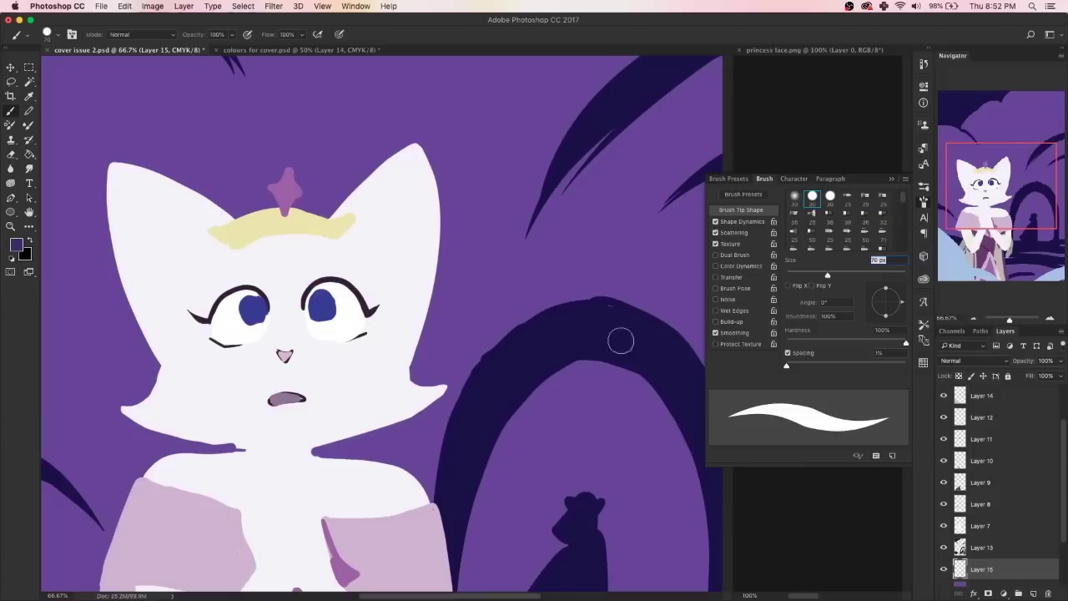
Test bristle tips, including Flat Point, with strokes on the sky, undoing each.
left_click(847, 220)
left_click_drag(595, 251, 628, 269)
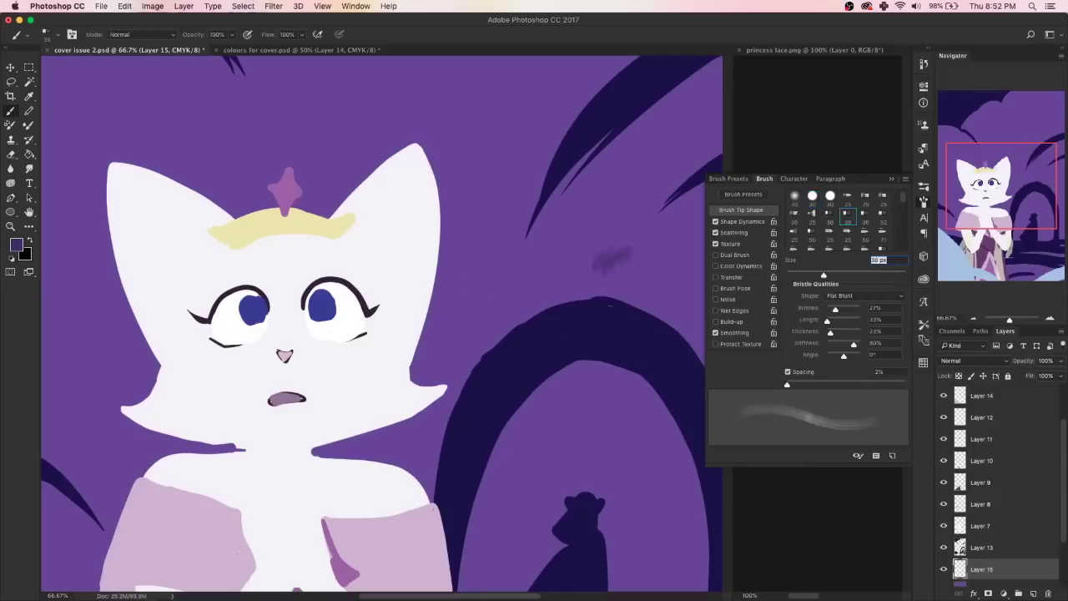
key("ctrl+z")
left_click(829, 213)
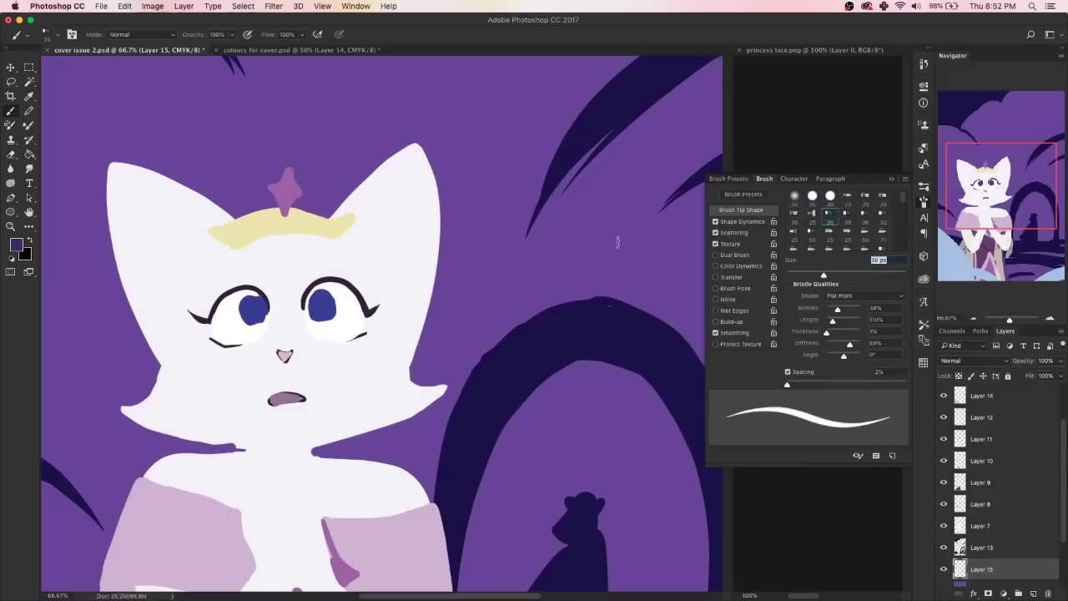
left_click_drag(617, 242, 655, 296)
key("ctrl+z")
Test Round Curve, Round Angle and Round Point bristle tips on the clouds, then undo the strokes.
left_click(868, 201)
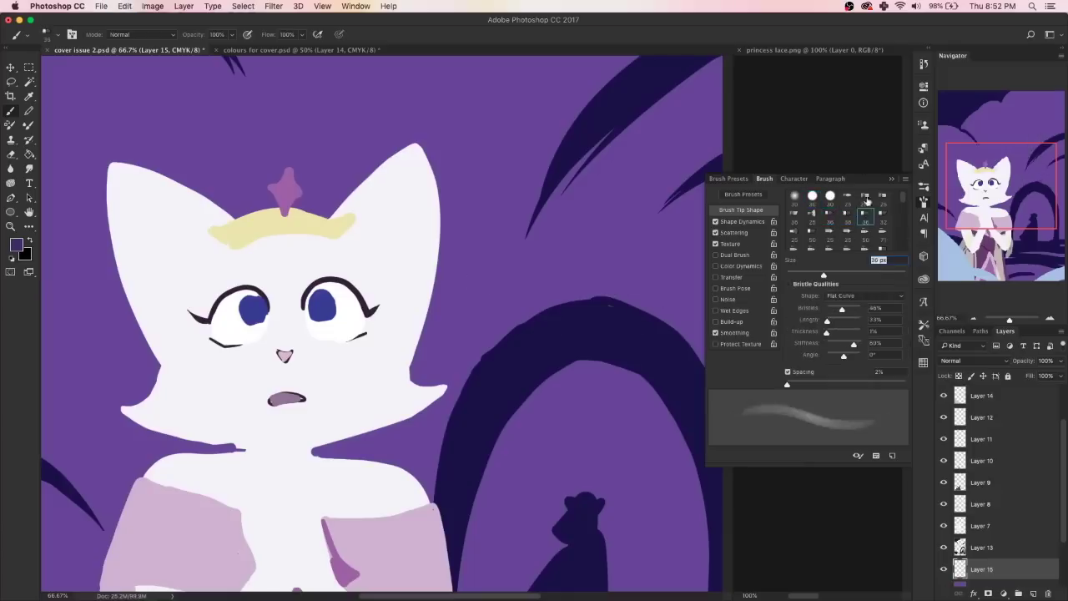
left_click_drag(655, 221, 643, 302)
left_click(882, 196)
left_click_drag(575, 246, 570, 298)
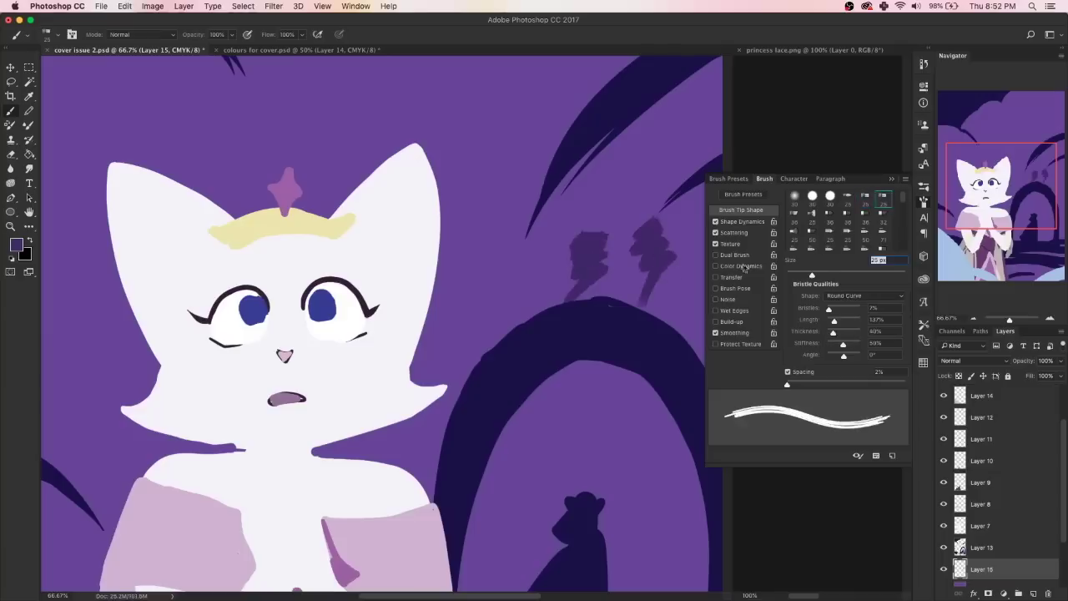
left_click(793, 214)
mouse_move(655, 179)
left_mouse_down()
mouse_move(635, 254)
mouse_move(676, 305)
left_mouse_up()
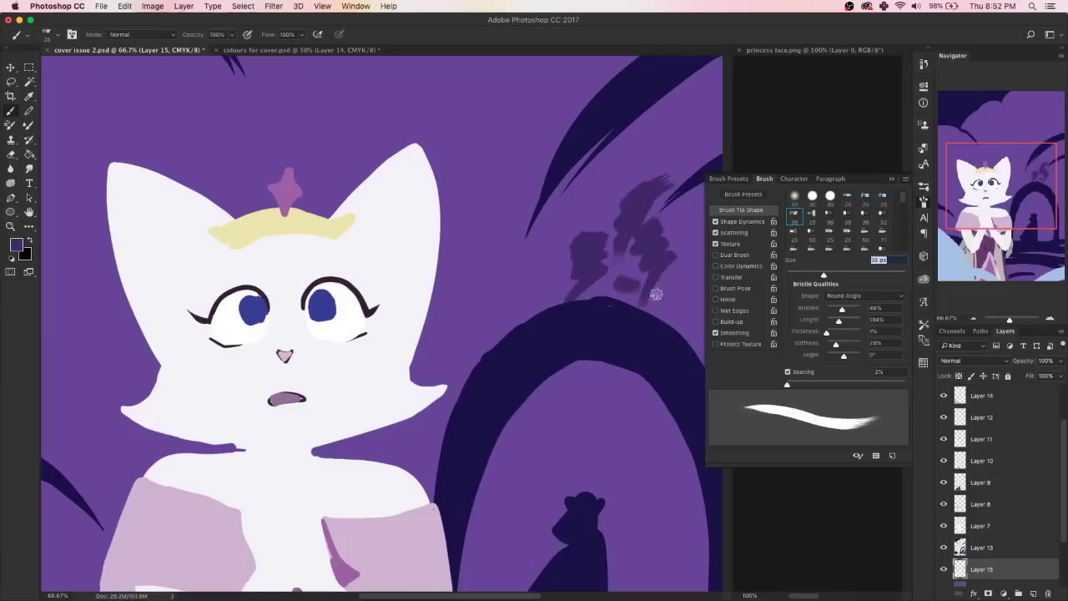
left_click(853, 219)
left_click_drag(588, 202, 555, 250)
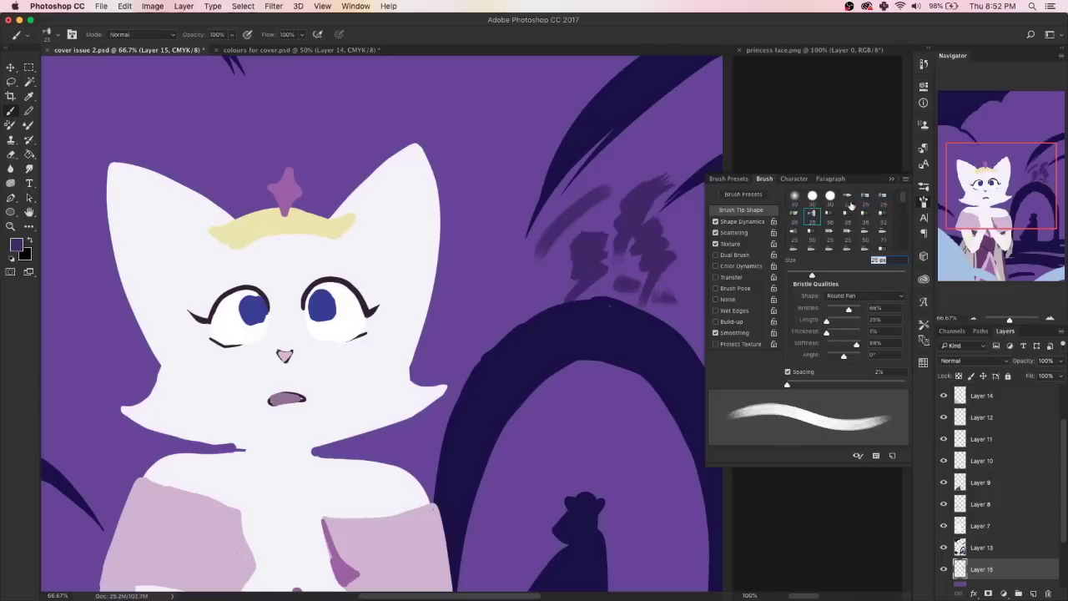
left_click(848, 202)
mouse_move(678, 125)
left_mouse_down()
mouse_move(576, 251)
mouse_move(488, 330)
left_mouse_up()
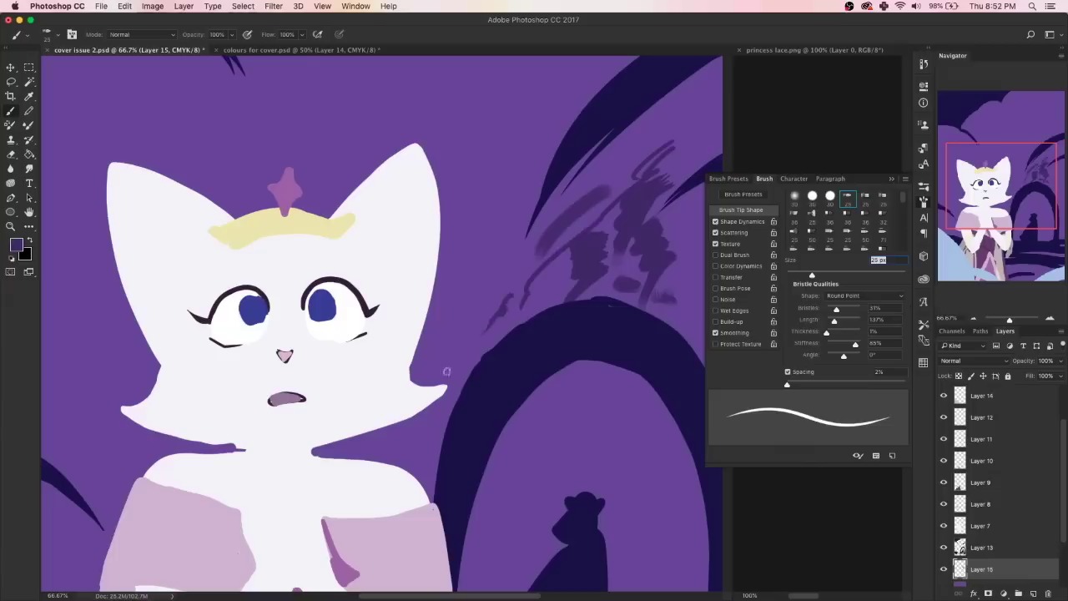
key("ctrl+alt+z")
key("ctrl+alt+z")
key("ctrl+alt+z")
key("ctrl+alt+z")
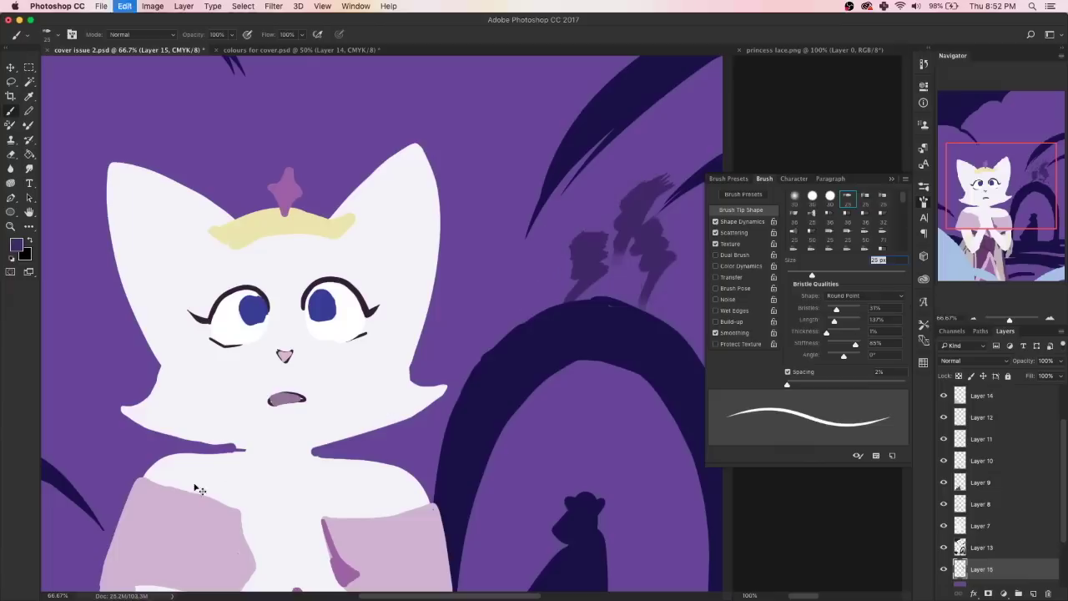
key("ctrl+alt+z")
key("ctrl+alt+z")
key("ctrl+alt+z")
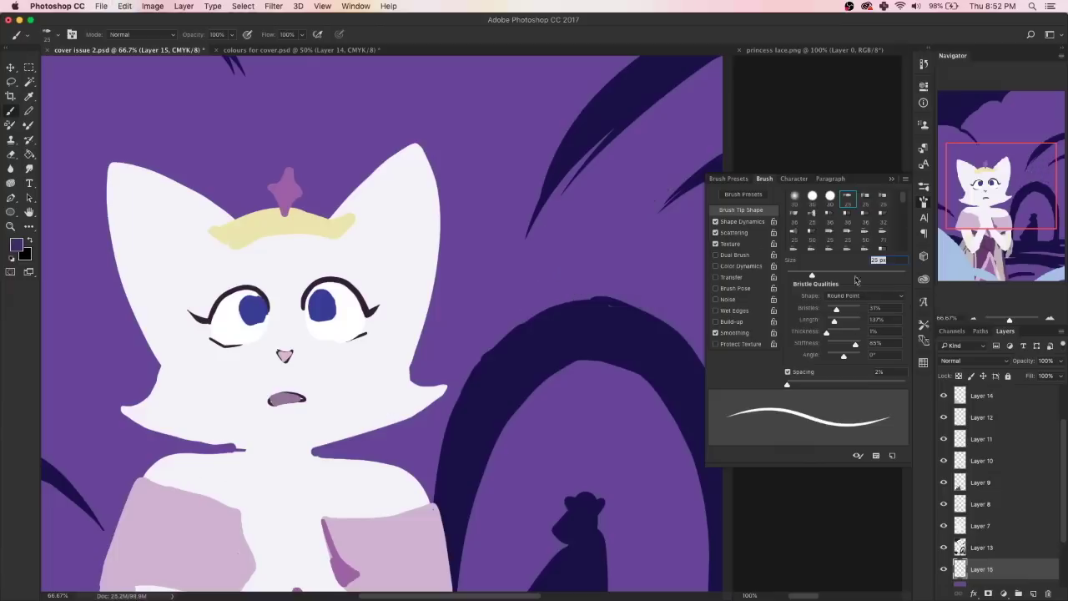
Resize the brush to 75 px, test Flat Fan and Flat Blunt tips, and undo.
key("Down")
left_click_drag(851, 273, 865, 277)
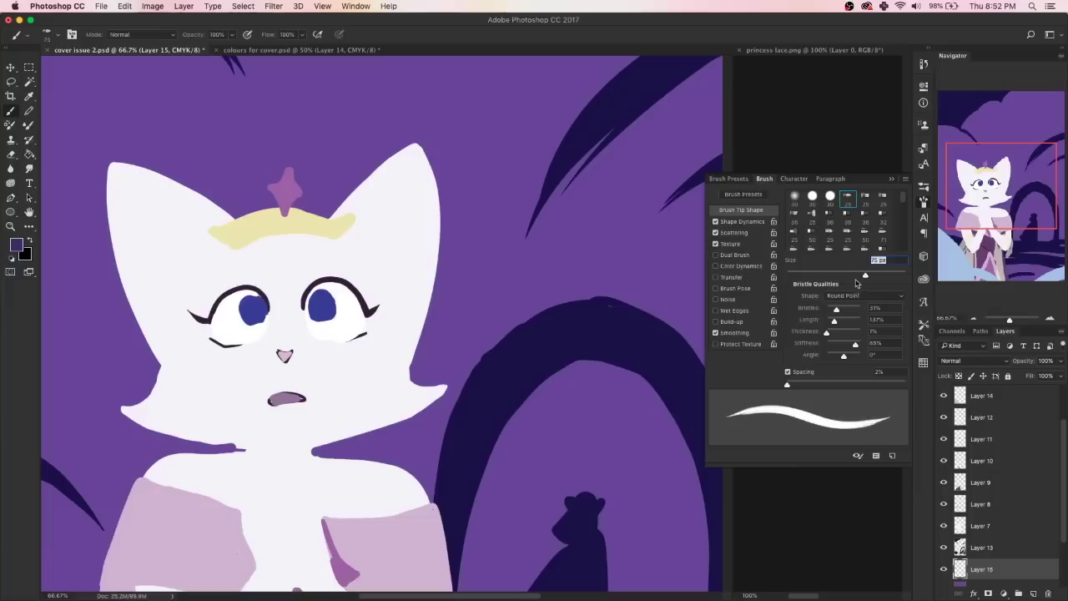
mouse_move(608, 236)
left_mouse_down()
mouse_move(571, 297)
mouse_move(602, 288)
left_mouse_up()
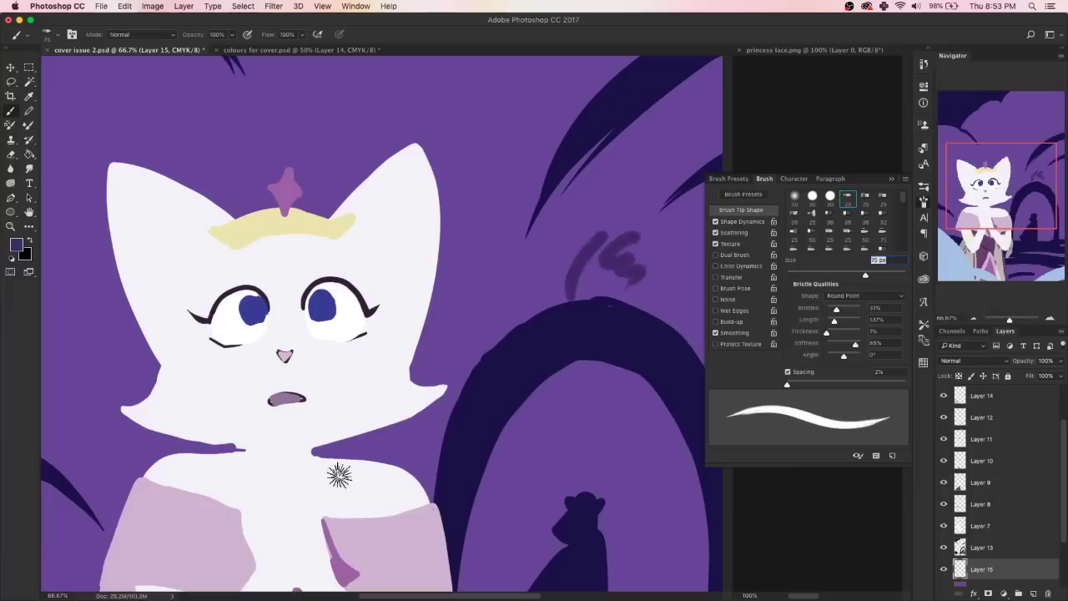
key("ctrl+z")
key("ctrl+z")
left_click(817, 237)
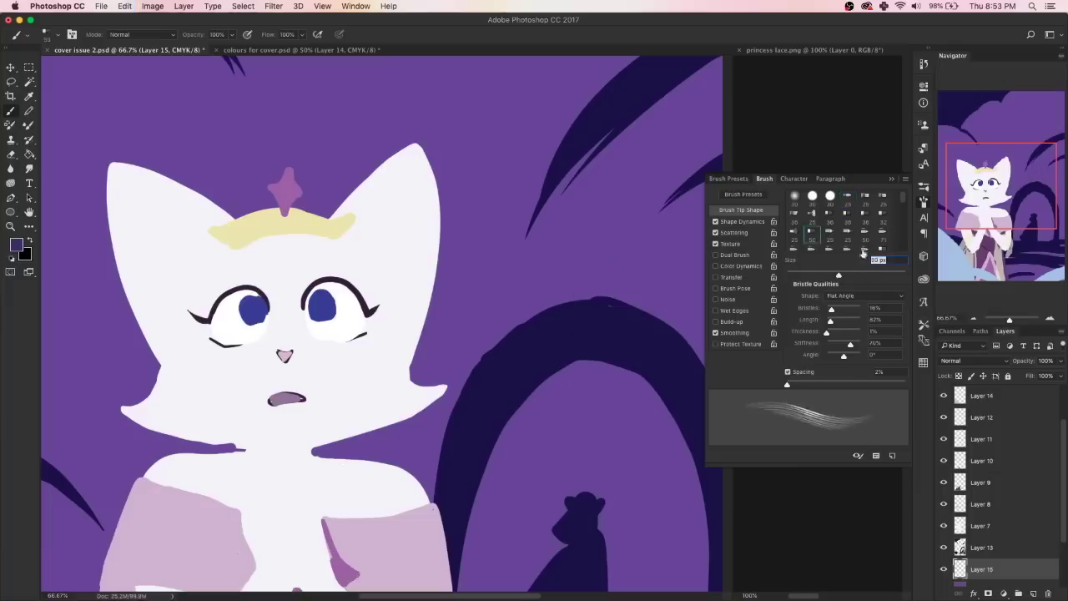
mouse_move(594, 240)
left_mouse_down()
mouse_move(588, 276)
mouse_move(639, 284)
left_mouse_up()
left_click(881, 215)
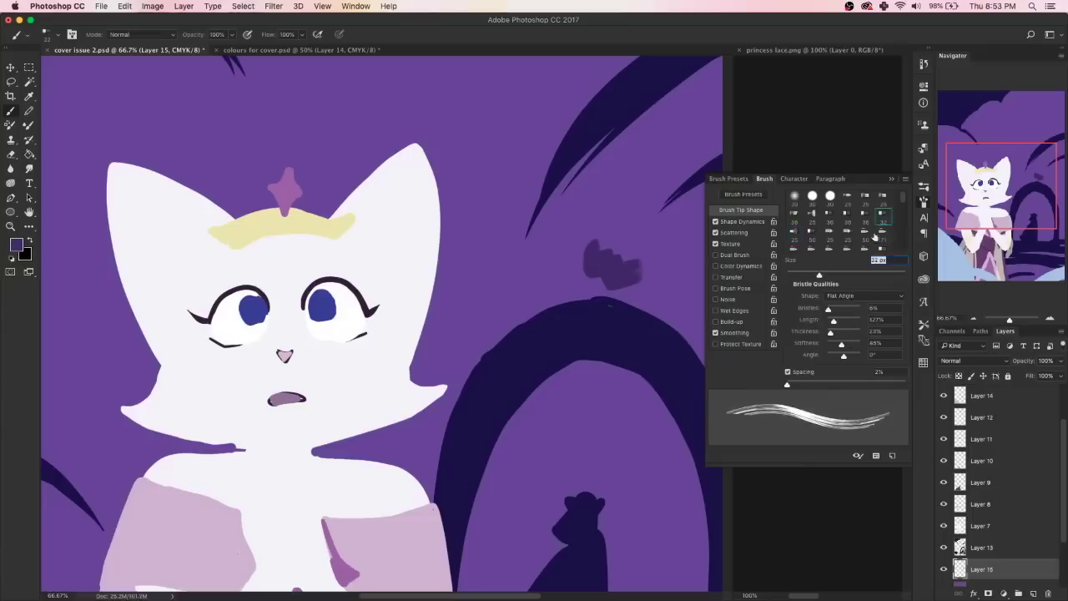
mouse_move(647, 215)
left_mouse_down()
mouse_move(634, 252)
mouse_move(669, 297)
left_mouse_up()
left_click(864, 215)
left_click(847, 216)
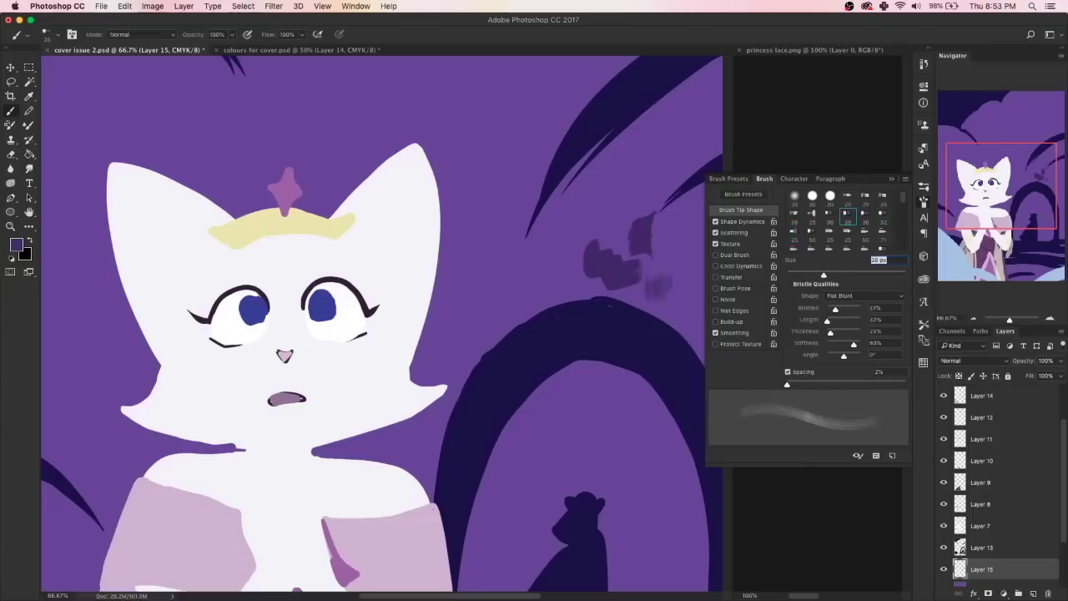
left_click_drag(610, 204, 613, 238)
key("ctrl+alt+z")
key("ctrl+alt+z")
key("ctrl+alt+z")
key("ctrl+alt+z")
key("ctrl+alt+z")
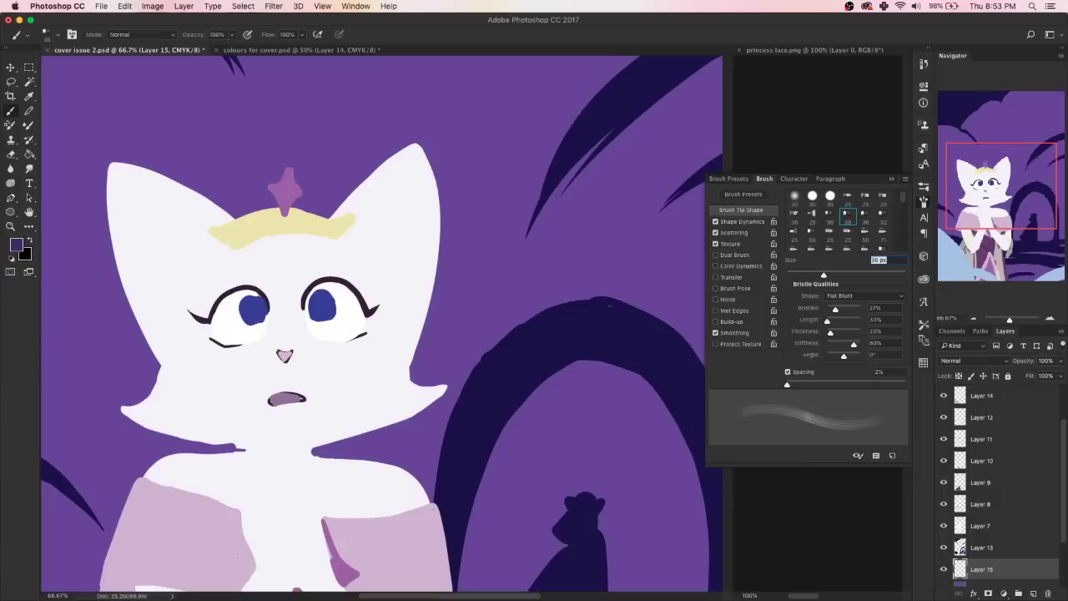
Test the Round Blunt and Erodible Square tips with two strokes, then undo them.
left_click(865, 197)
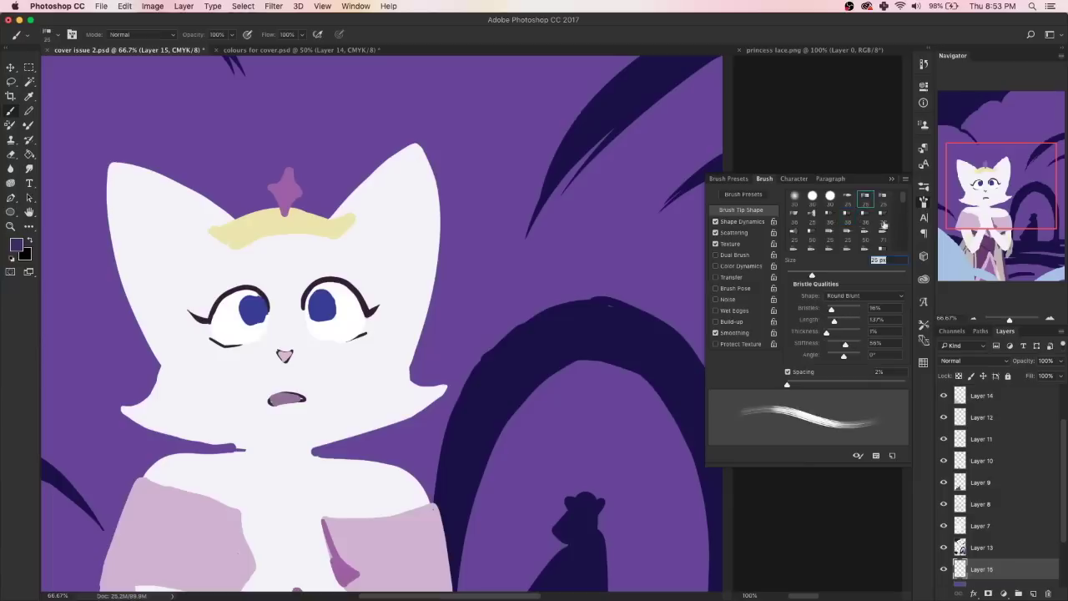
scroll(899, 200, "down", 2)
left_click(828, 209)
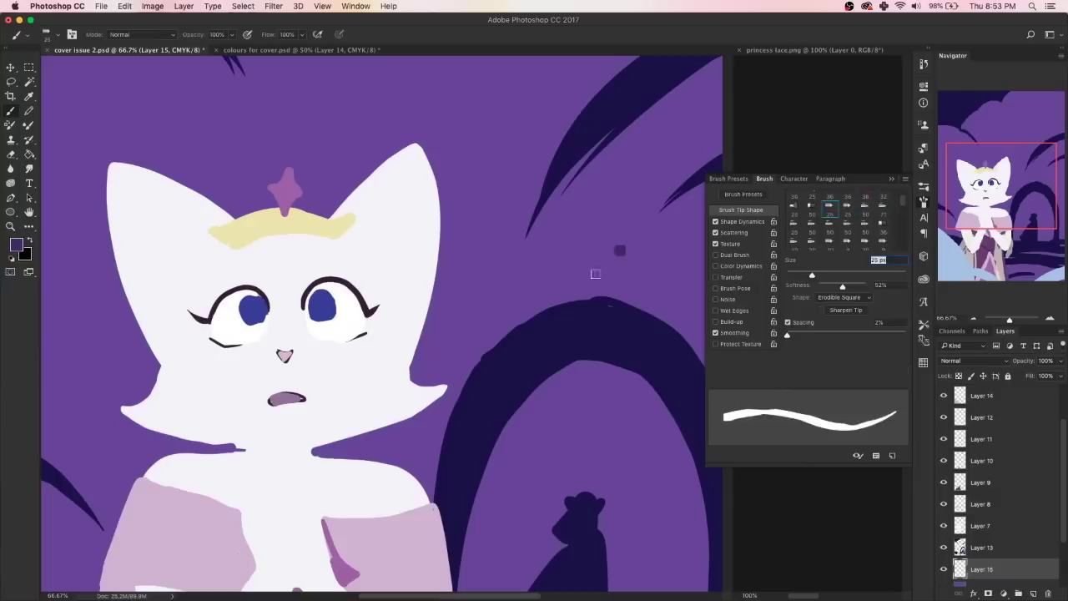
left_click_drag(622, 248, 640, 285)
left_click_drag(604, 217, 506, 310)
key("ctrl+alt+z")
key("ctrl+alt+z")
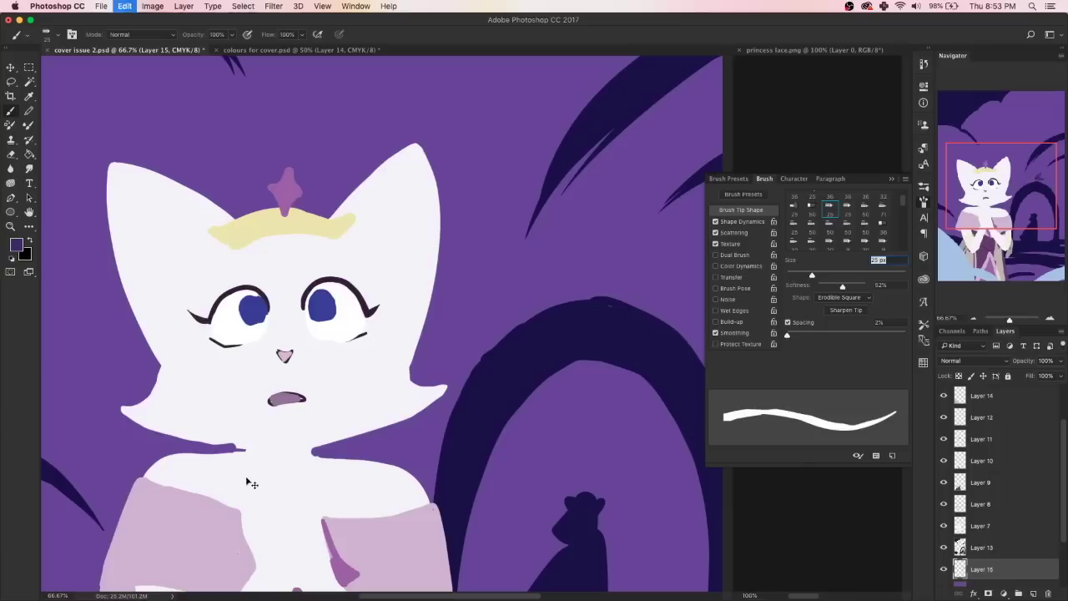
Test textured hatch tips at about 77 px on the clouds and arch, then undo.
left_click(883, 223)
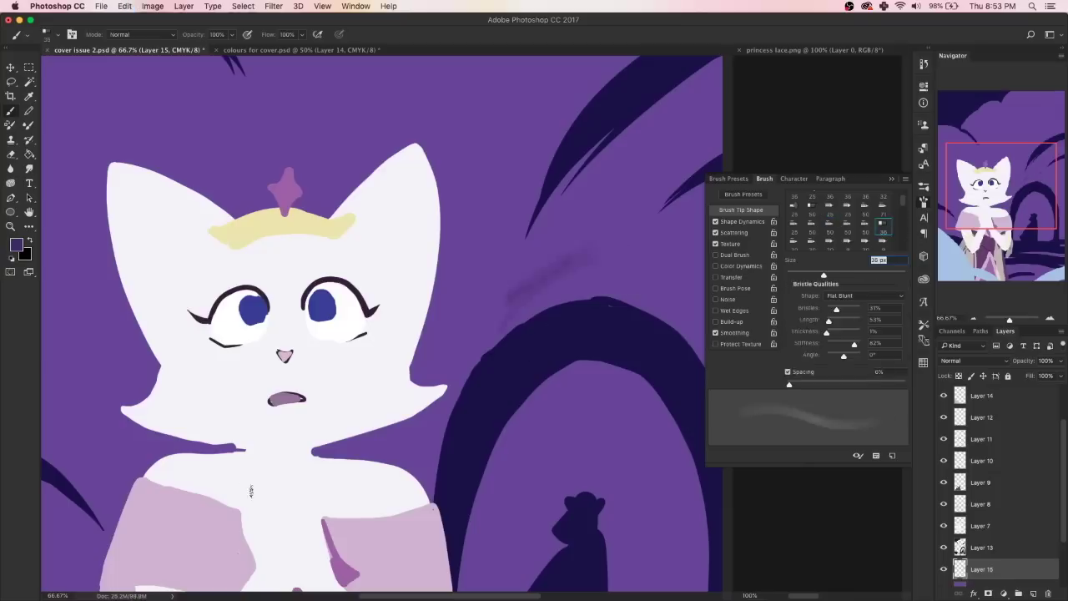
scroll(880, 232, "down", 2)
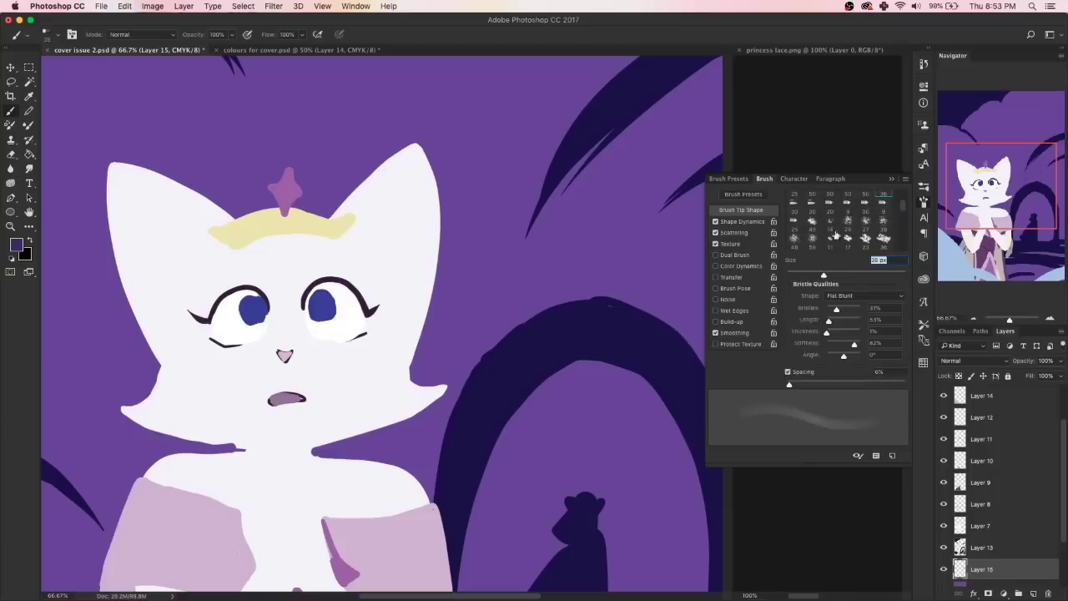
left_click(830, 223)
left_click_drag(599, 249, 645, 287)
key("bracketright")
key("bracketright")
key("bracketright")
left_click_drag(584, 220, 535, 275)
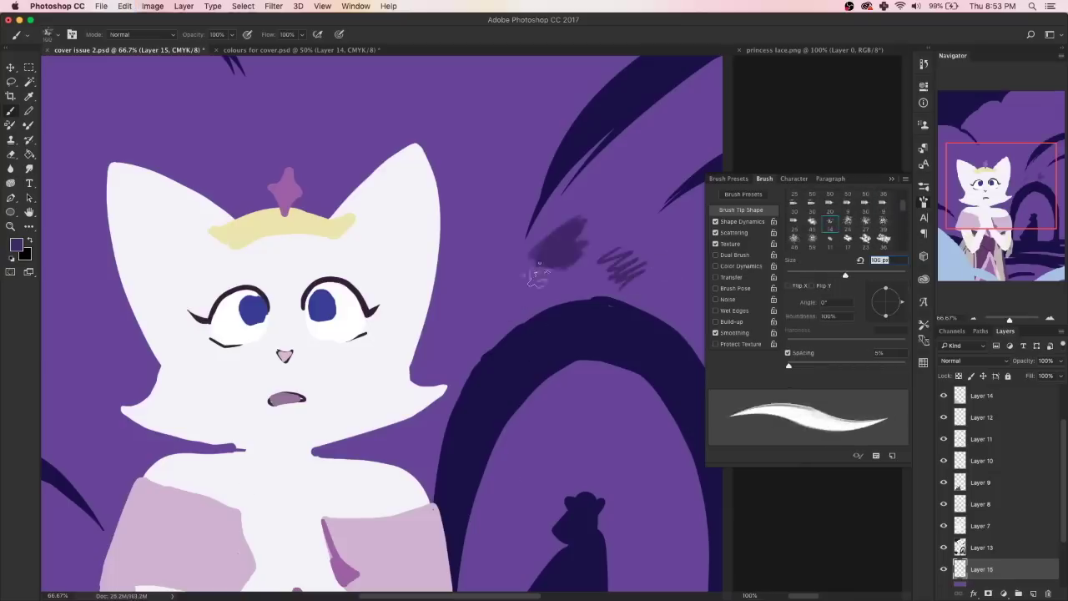
left_click(848, 223)
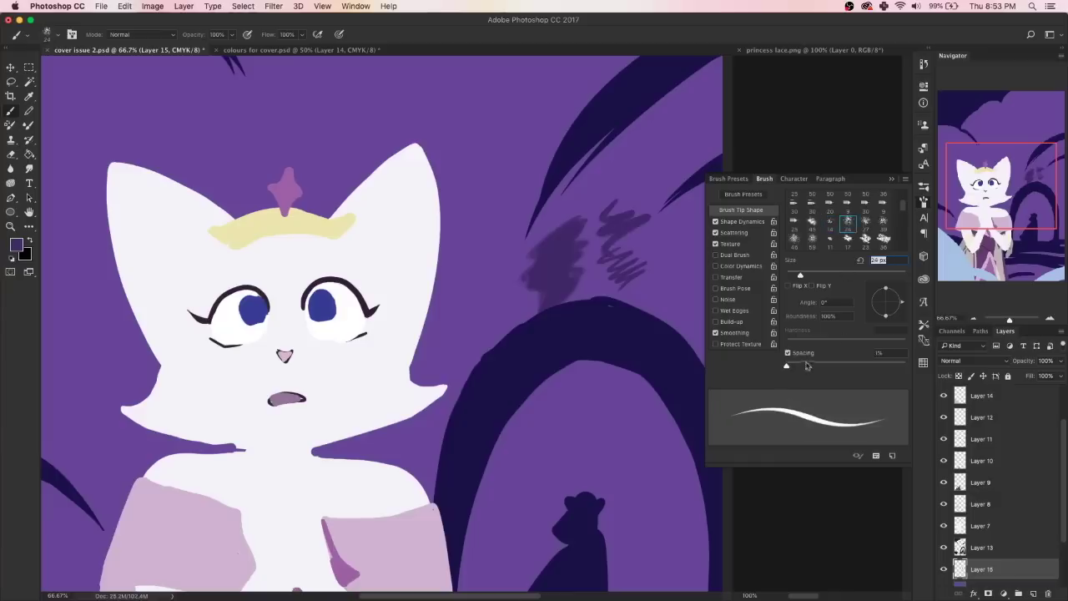
left_click_drag(800, 276, 832, 276)
left_click_drag(626, 283, 660, 313)
mouse_move(601, 367)
left_mouse_down()
mouse_move(597, 434)
mouse_move(577, 461)
mouse_move(632, 480)
left_mouse_up()
left_click(866, 238)
left_click_drag(568, 396, 534, 492)
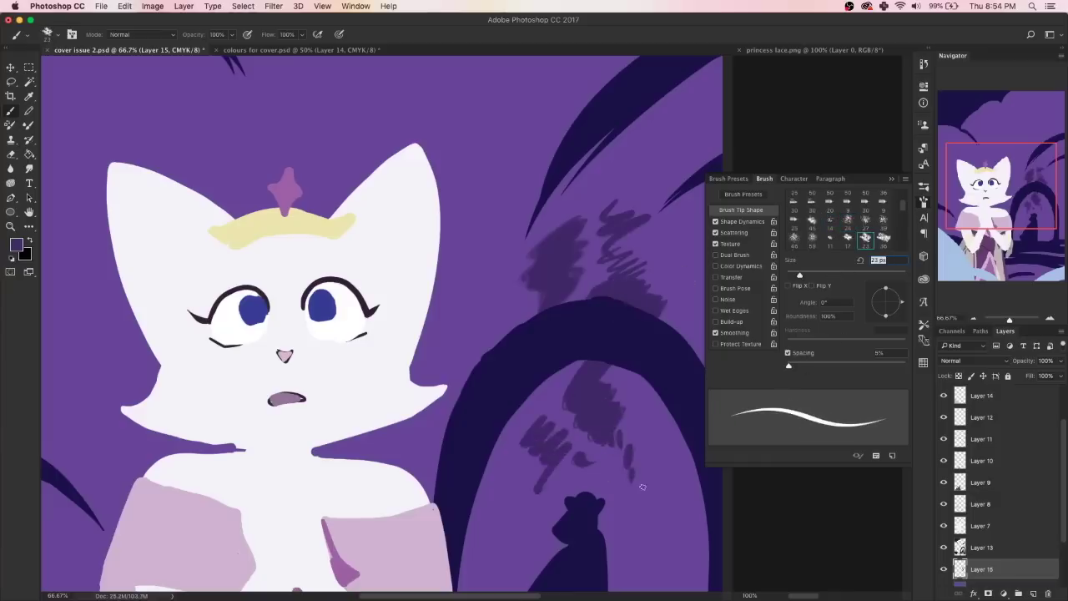
key("ctrl+alt+z")
key("ctrl+alt+z")
Test another textured tip with dark strokes and undo until the arch is clean.
key("ctrl+alt+z")
key("ctrl+alt+z")
key("ctrl+alt+z")
key("ctrl+alt+z")
key("ctrl+alt+z")
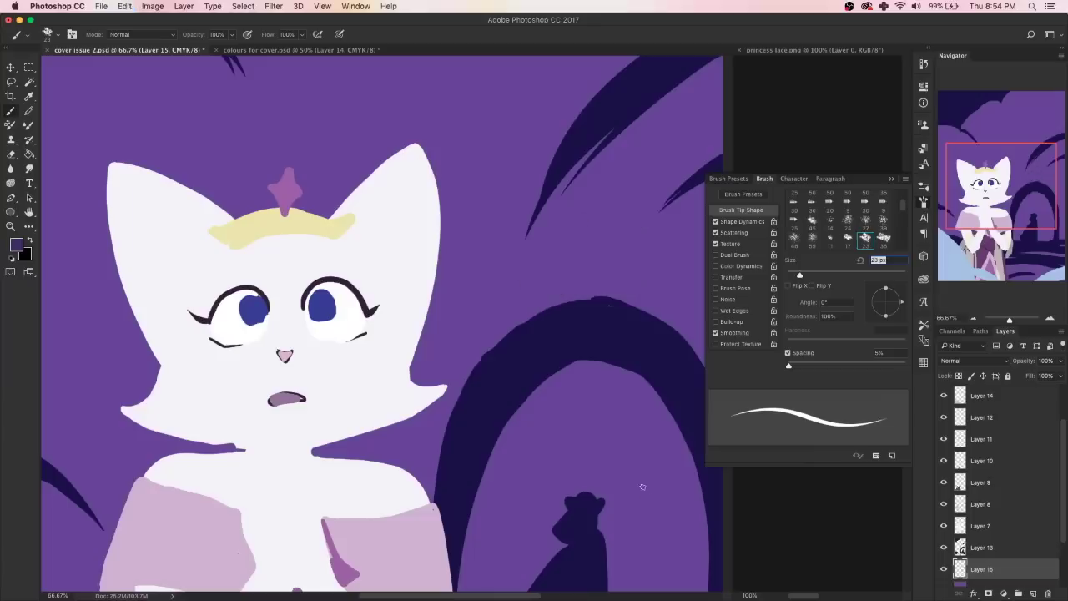
left_click_drag(622, 246, 659, 302)
key("ctrl+z")
left_click(883, 238)
left_click_drag(591, 237, 639, 280)
left_click_drag(588, 363, 591, 463)
key("ctrl+alt+z")
key("ctrl+alt+z")
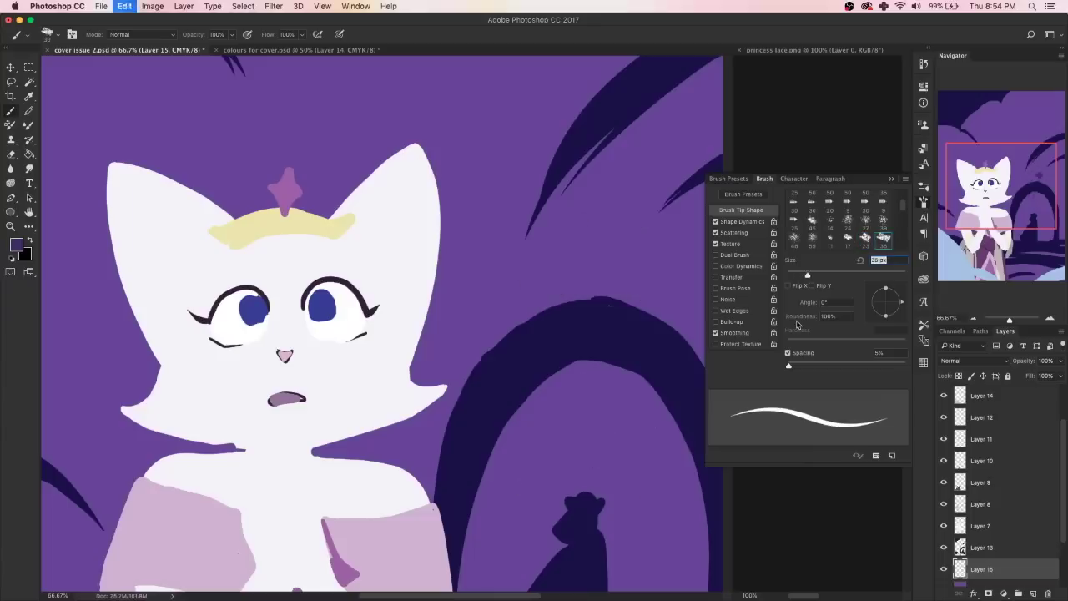
Settle on the scratchy zigzag hatch tip at about 79 px, undoing its test strokes.
left_click(830, 238)
mouse_move(622, 240)
left_mouse_down()
mouse_move(603, 263)
mouse_move(613, 284)
left_mouse_up()
left_click_drag(807, 274, 833, 274)
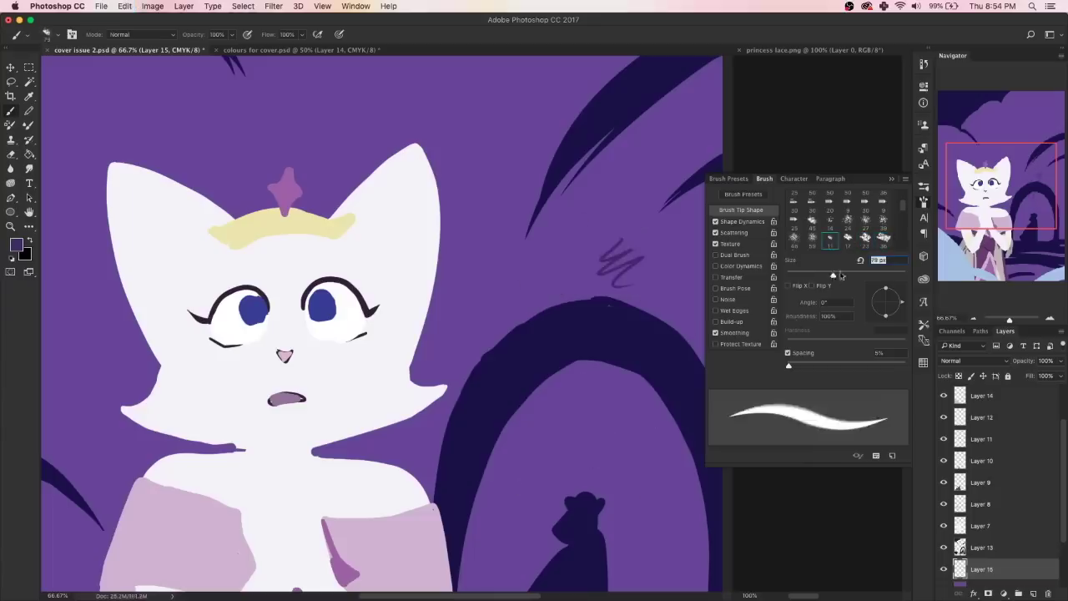
left_click_drag(552, 235, 559, 286)
key("ctrl+alt+z")
key("ctrl+alt+z")
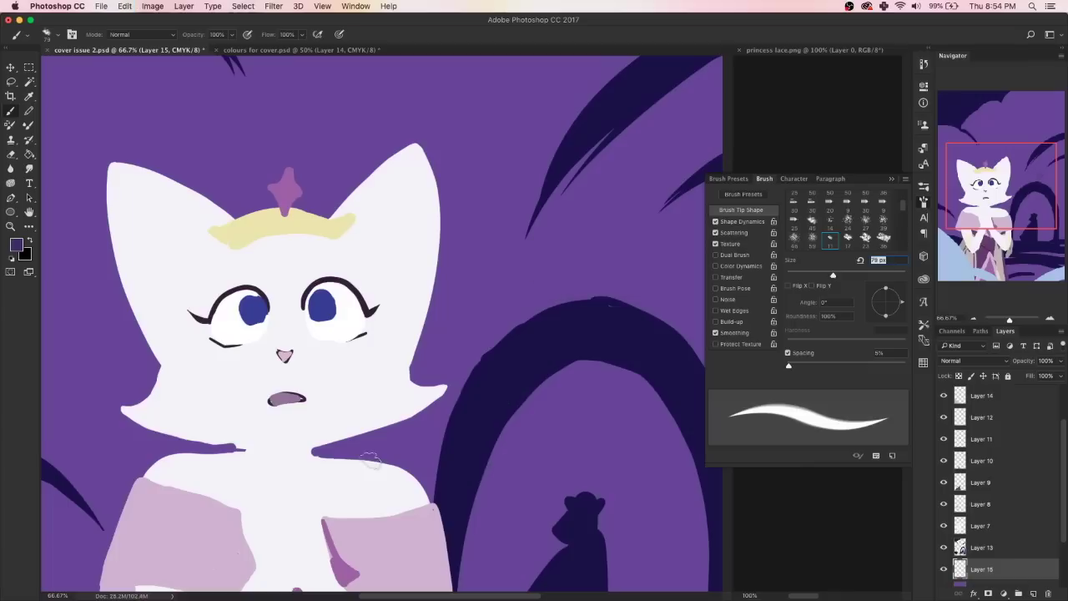
left_click(924, 202)
Zoom out, restore the deleted background, and paint dark strokes from the edges toward the cat.
left_click(973, 318)
left_click(973, 319)
left_click(973, 318)
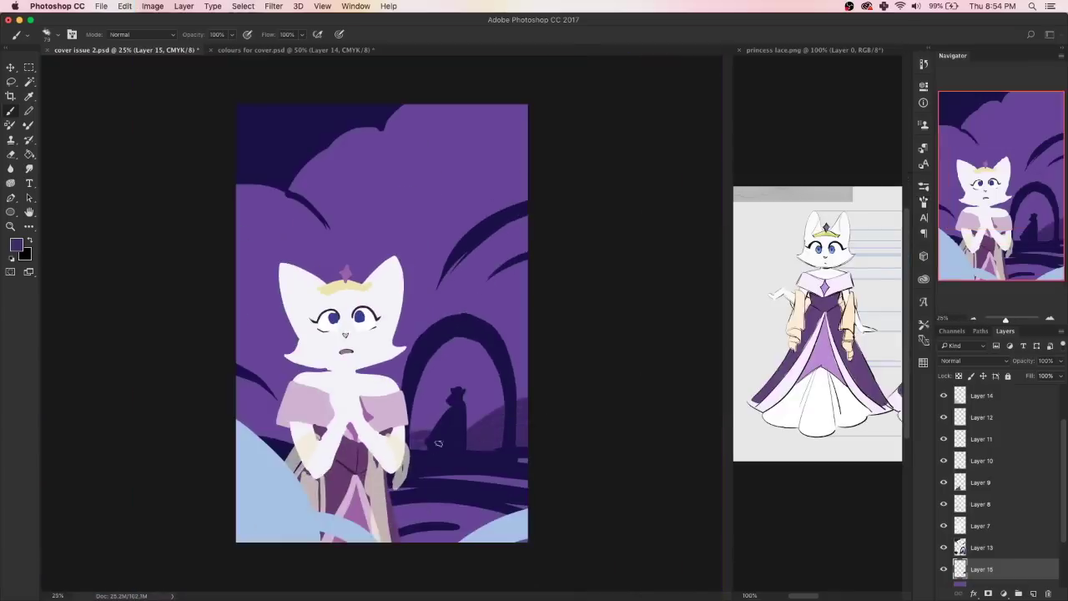
key("Delete")
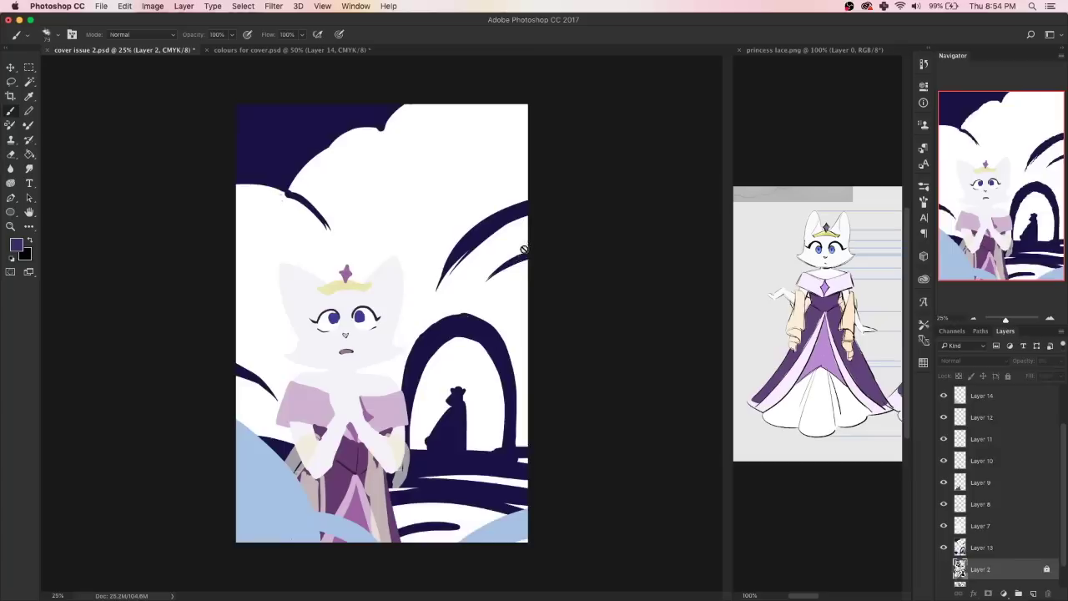
key("ctrl+z")
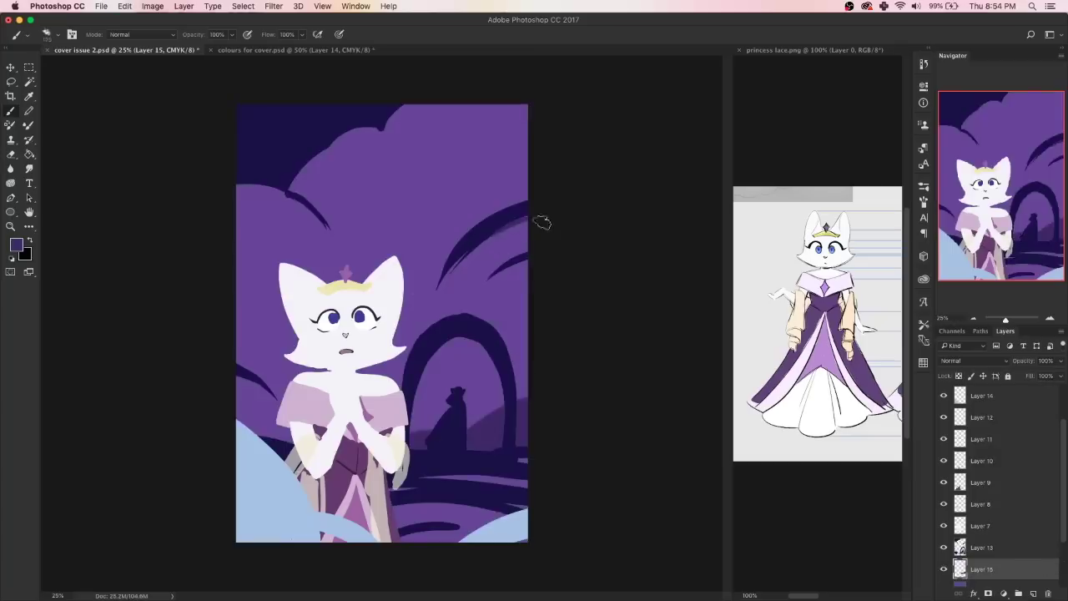
left_click_drag(539, 246, 406, 341)
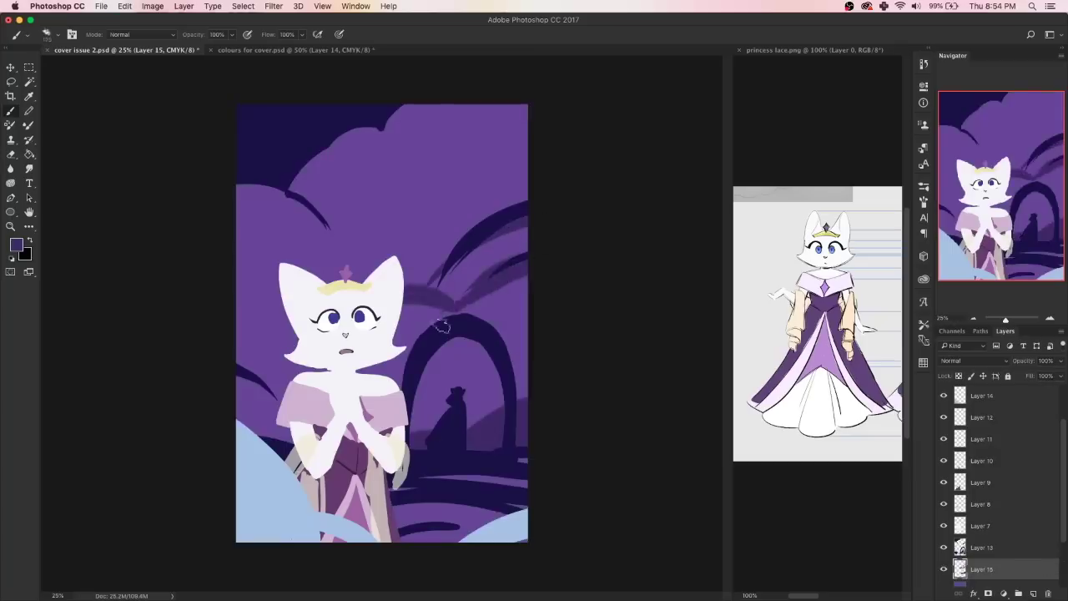
left_click_drag(526, 252, 429, 297)
mouse_move(240, 191)
left_mouse_down()
mouse_move(326, 234)
mouse_move(342, 254)
left_mouse_up()
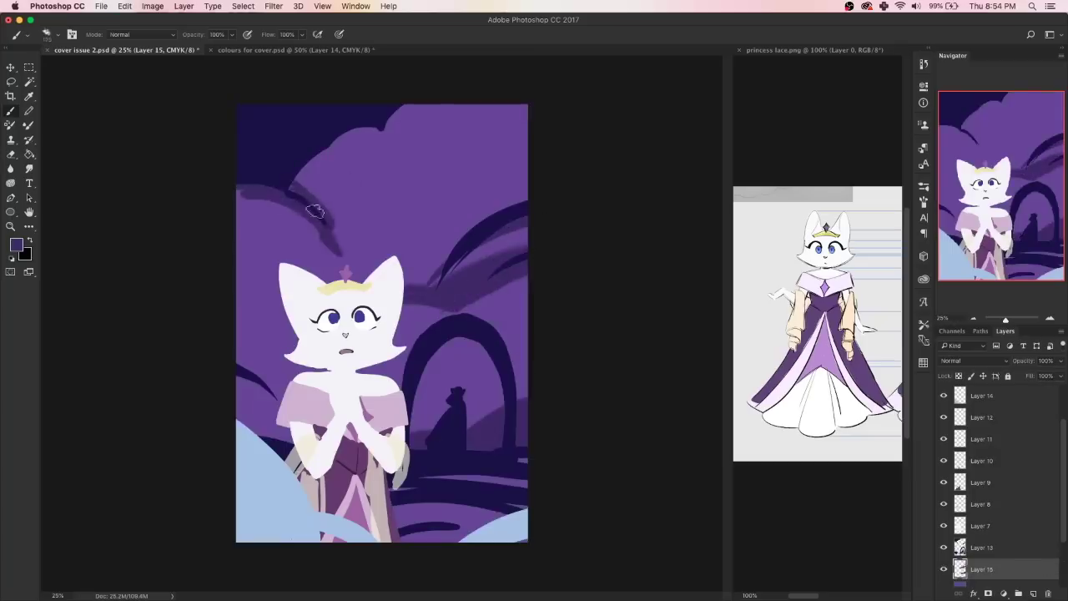
left_click_drag(424, 113, 380, 160)
Paint dark curves from the upper-right clouds and beside the cat's head and shoulder.
left_click_drag(538, 160, 384, 244)
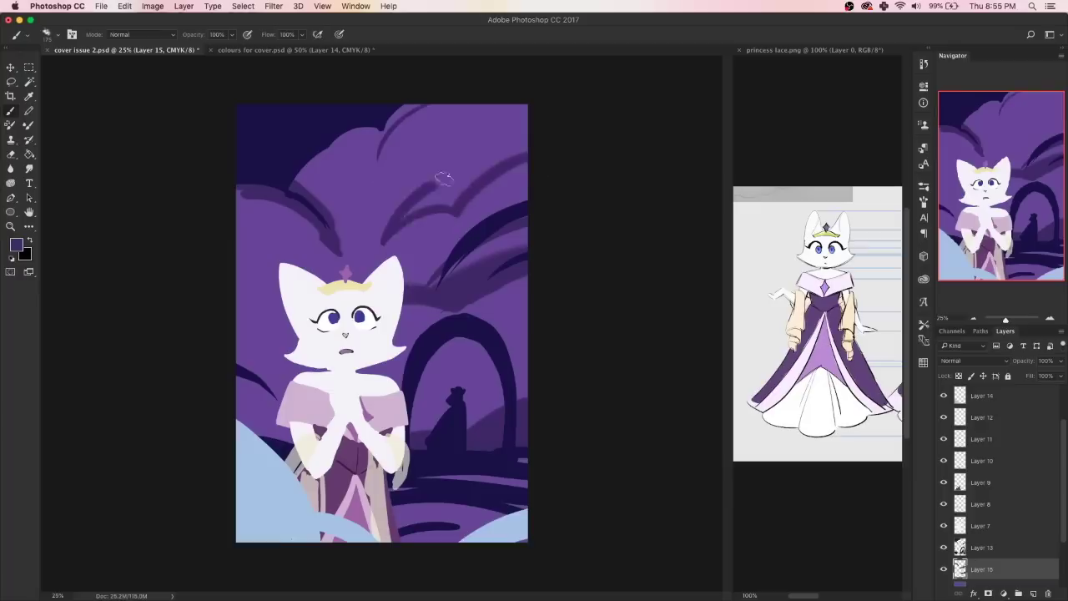
mouse_move(531, 120)
left_mouse_down()
mouse_move(431, 185)
mouse_move(406, 217)
left_mouse_up()
left_click_drag(419, 105, 359, 161)
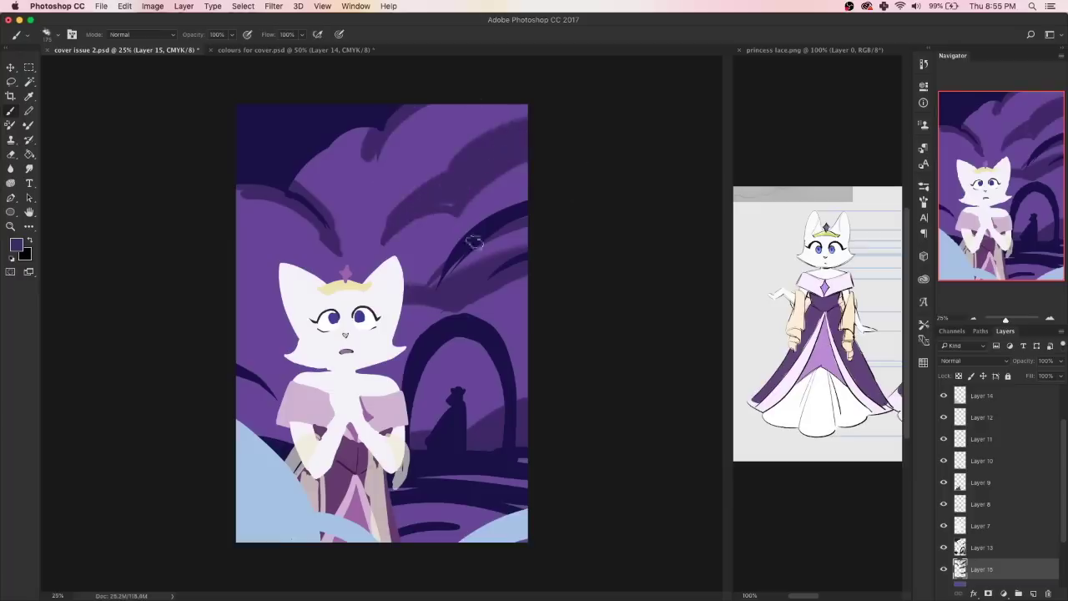
left_click_drag(288, 346, 237, 406)
left_click_drag(288, 316, 239, 333)
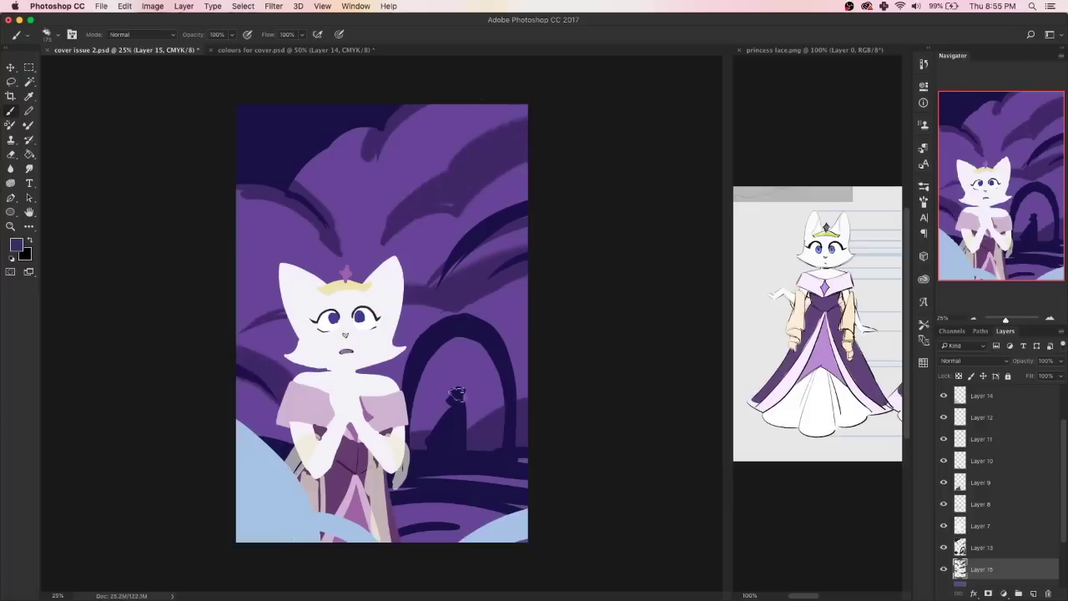
left_click_drag(288, 380, 237, 430)
left_click_drag(527, 235, 442, 292)
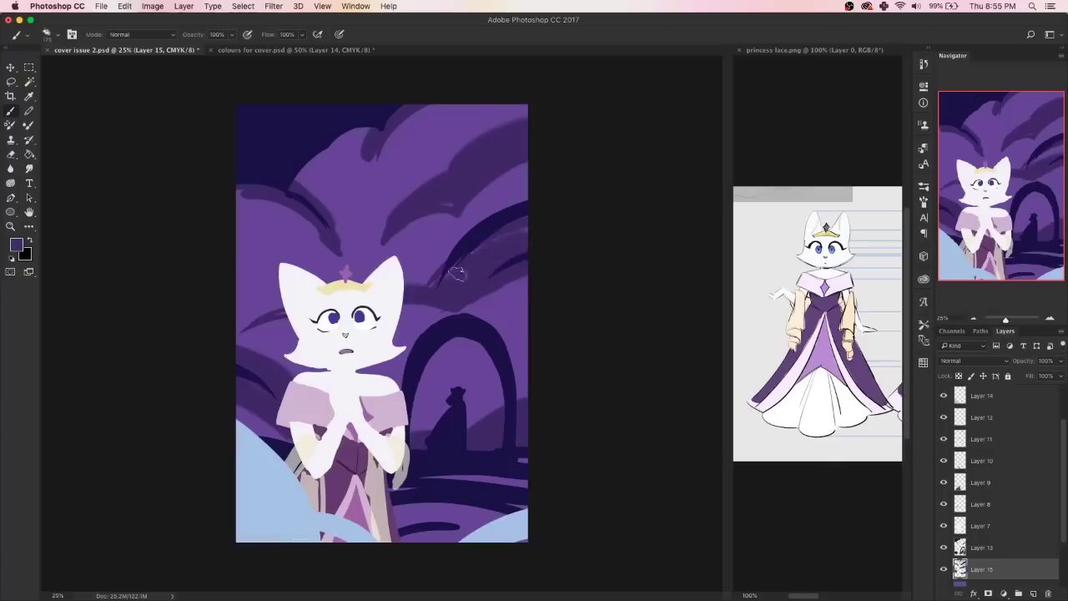
left_click_drag(441, 241, 369, 289)
left_click_drag(335, 242, 237, 205)
Add dark strokes in the upper-left clouds, upper sky and around the arch.
key("e")
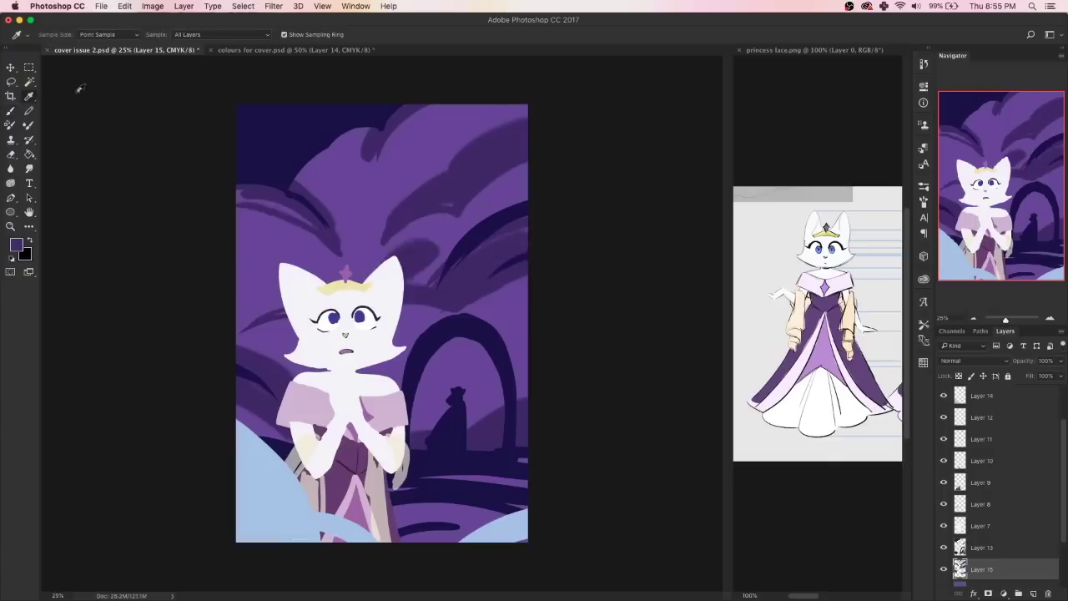
key("b")
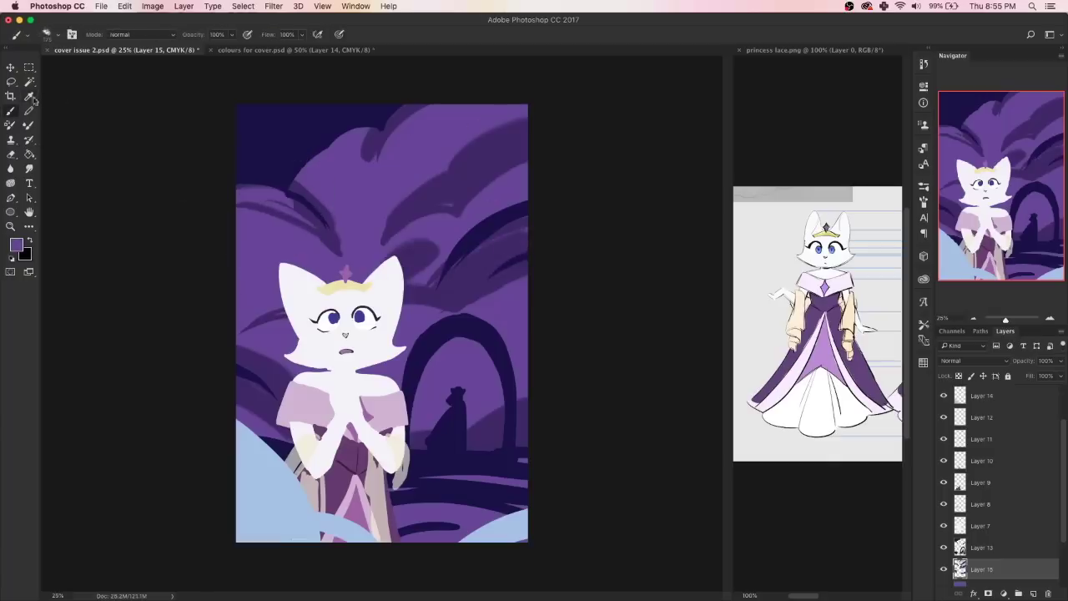
key("e")
key("b")
left_click_drag(298, 216, 239, 200)
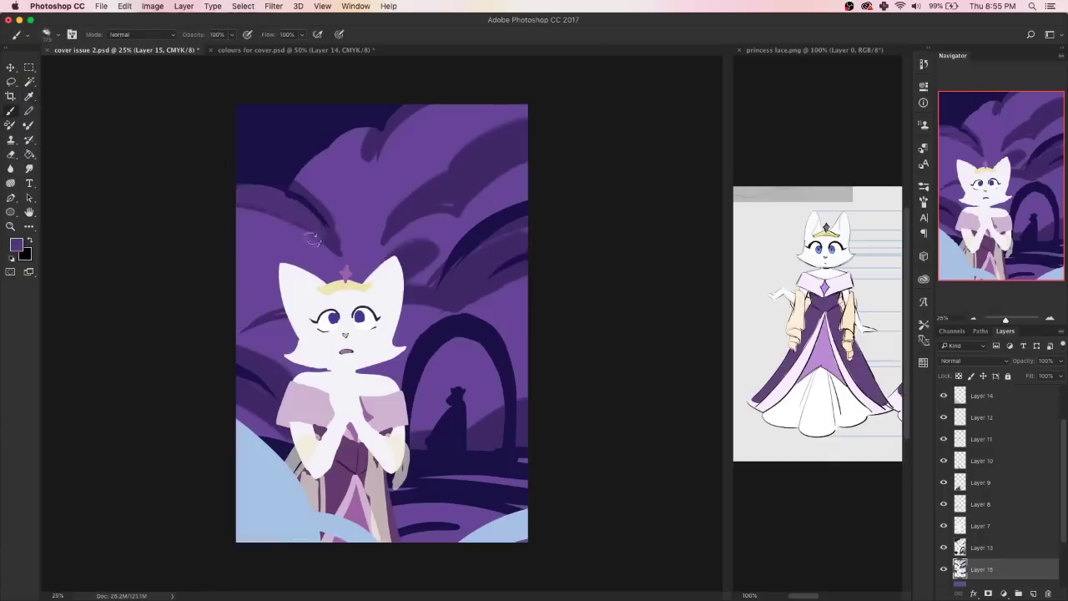
left_click_drag(315, 237, 239, 251)
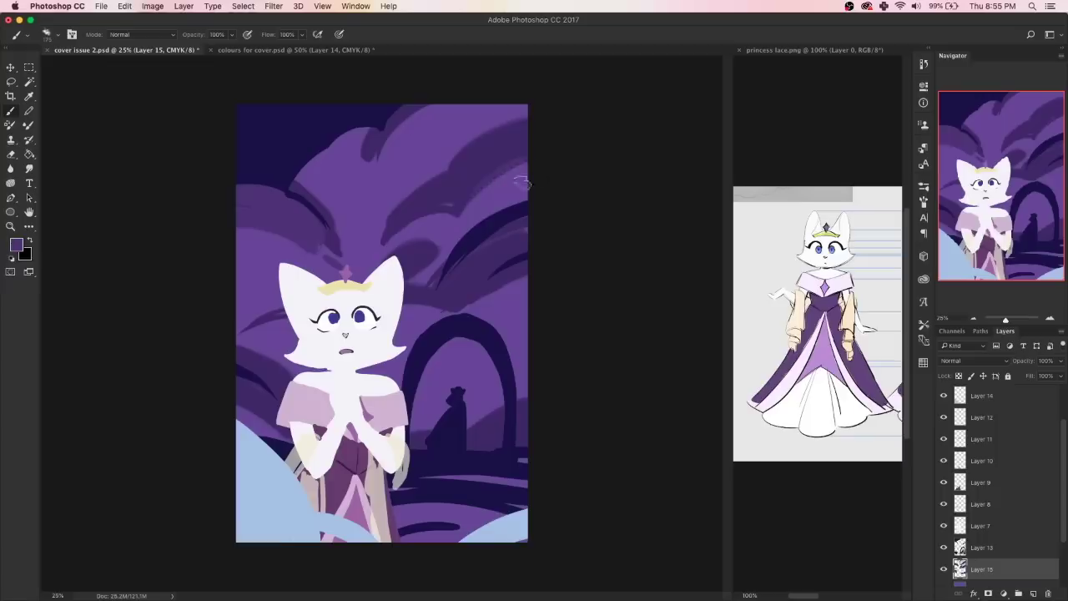
left_click_drag(442, 221, 530, 167)
mouse_move(386, 140)
left_mouse_down()
mouse_move(329, 177)
mouse_move(463, 108)
left_mouse_up()
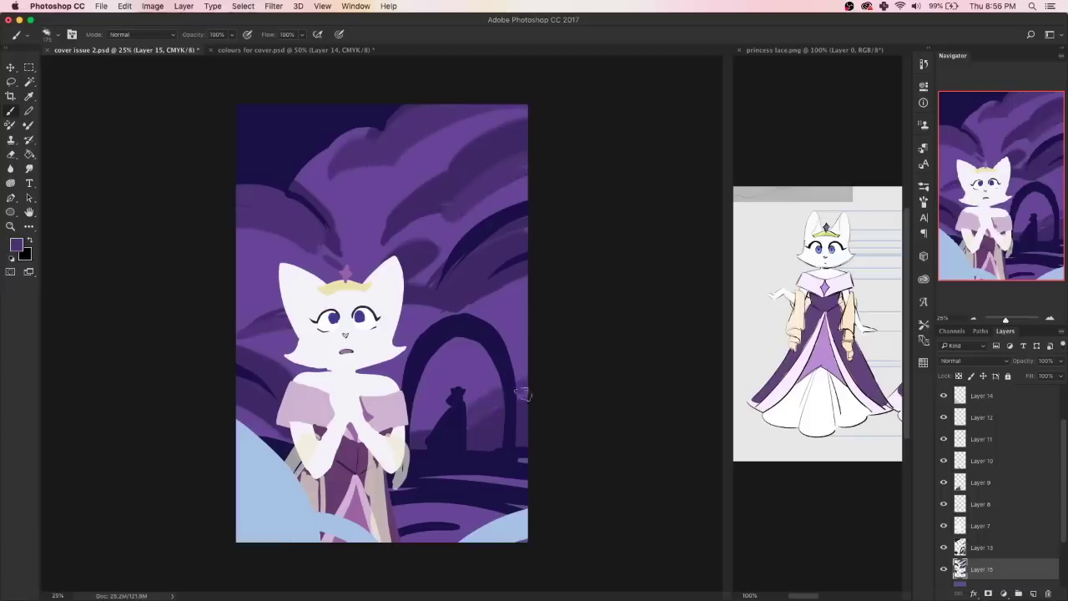
left_click_drag(463, 404, 513, 360)
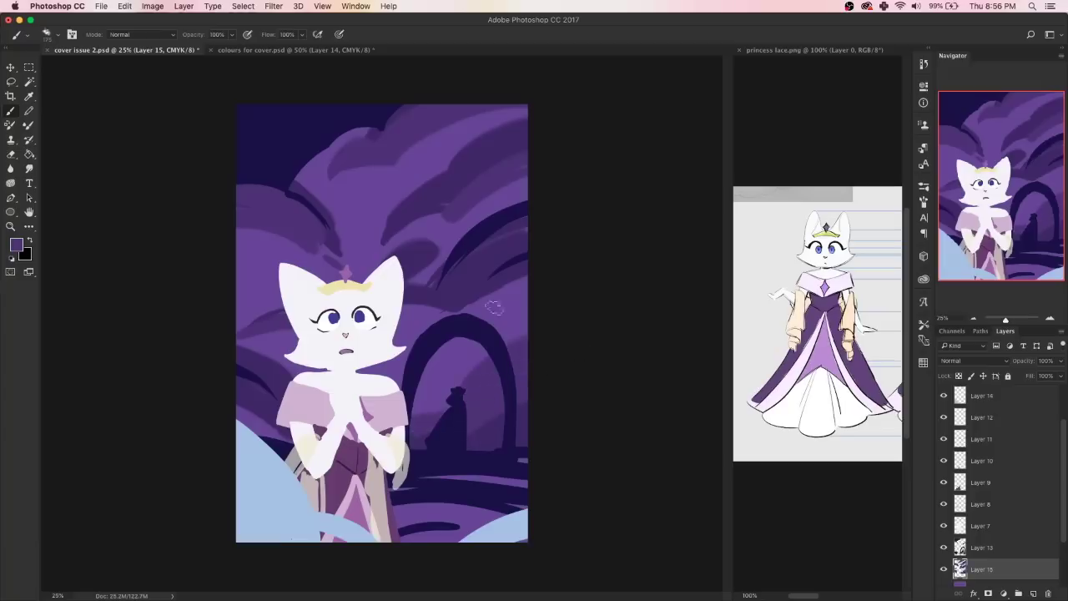
left_click_drag(477, 294, 522, 269)
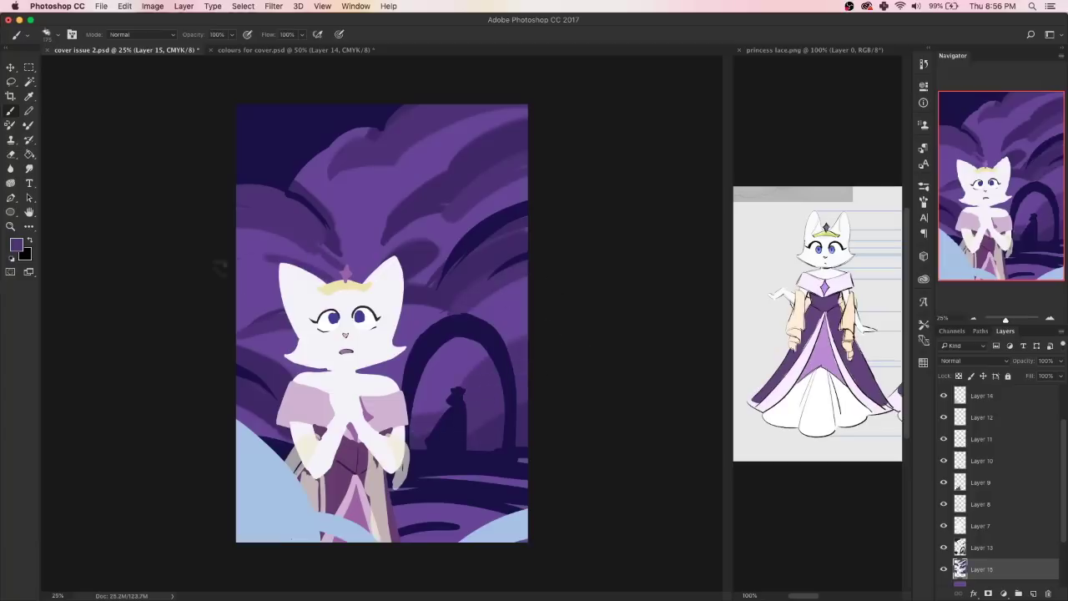
Try lighter purple highlights in the clouds, undo them, and sample dark navy as the colour.
key("i")
left_click(285, 245)
key("b")
left_click_drag(442, 216, 509, 172)
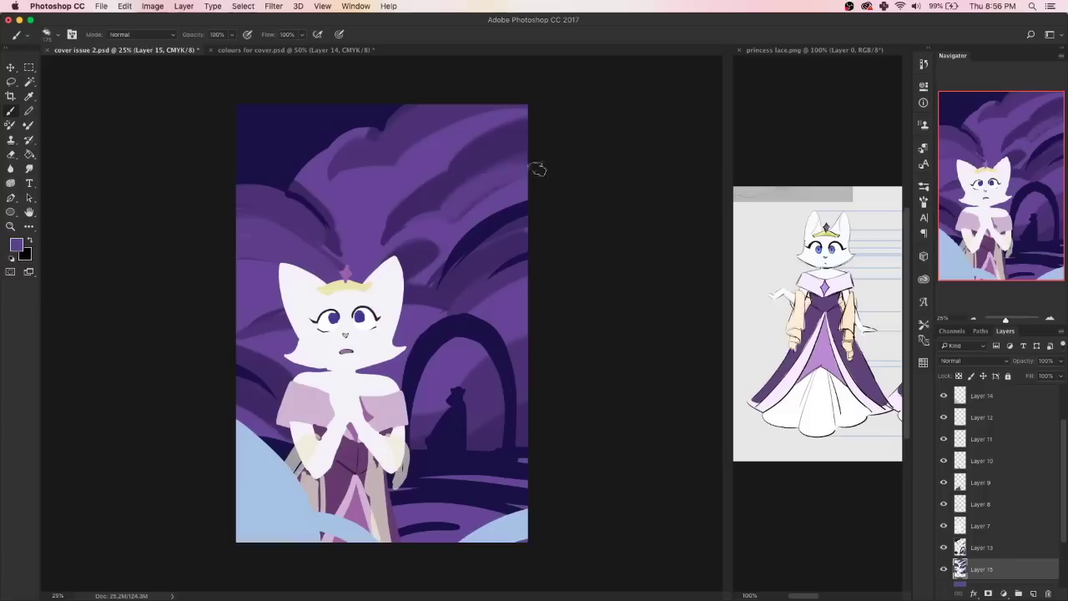
left_click_drag(220, 366, 275, 384)
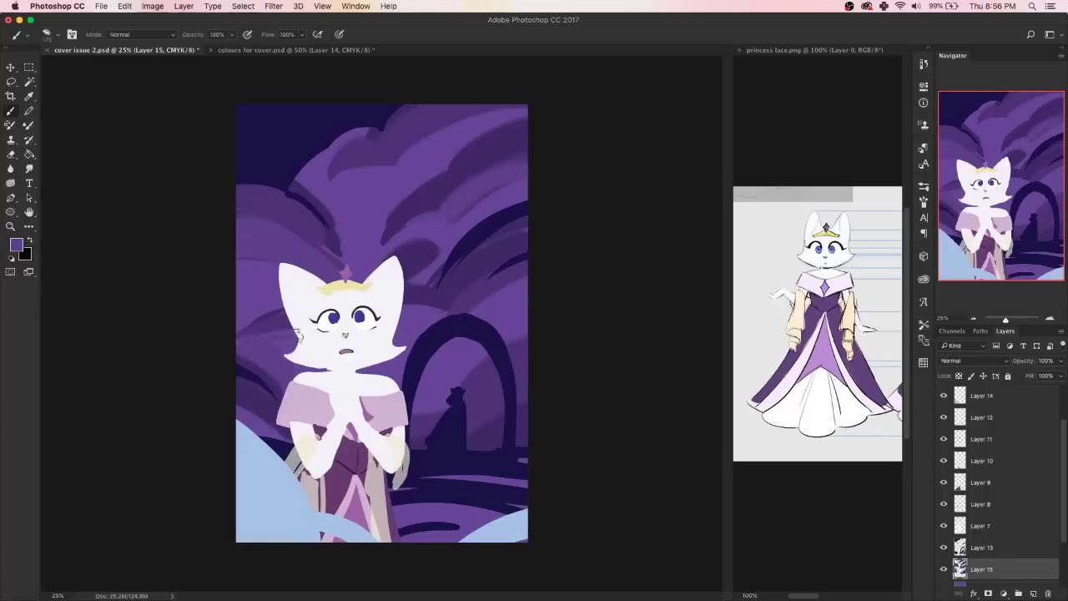
left_click(16, 244)
key("ctrl+z")
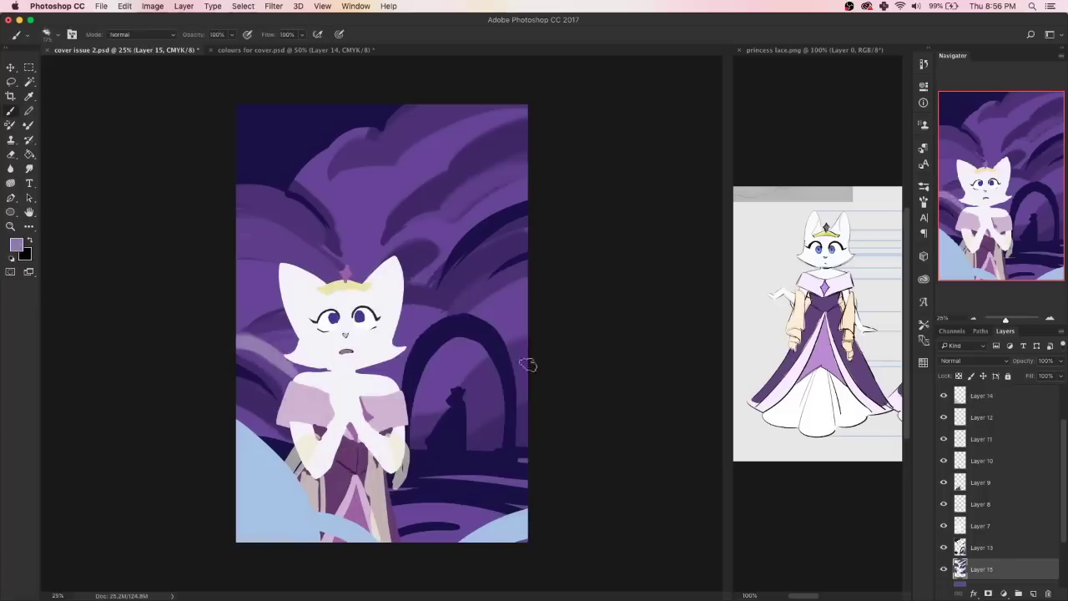
key("ctrl+z")
key("i")
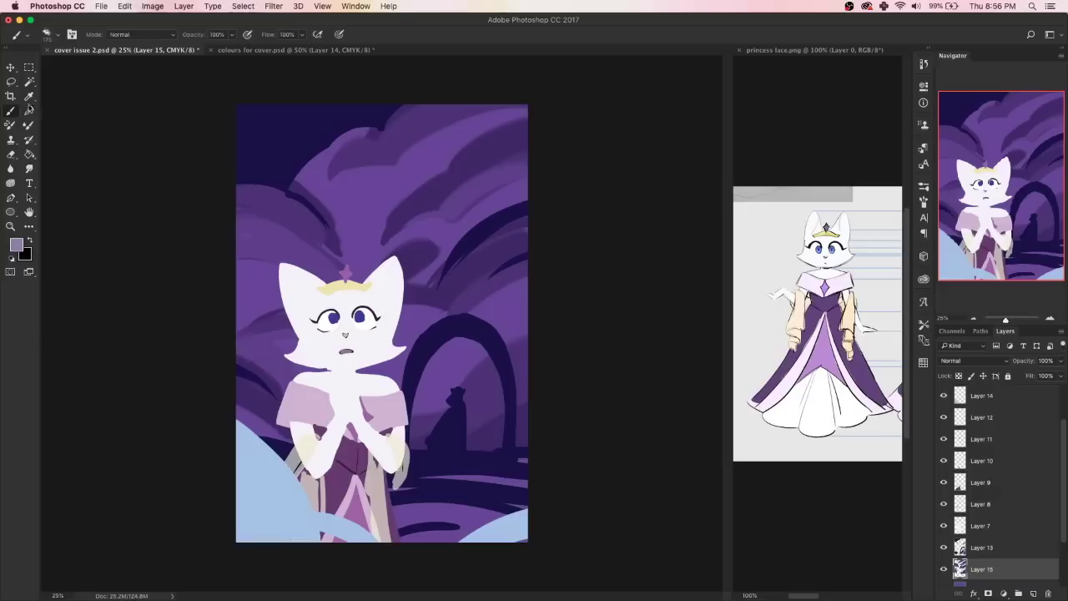
left_click(295, 128)
Confirm dark navy as the foreground colour and paint a stroke at the upper left.
left_click(15, 244)
key("Return")
key("b")
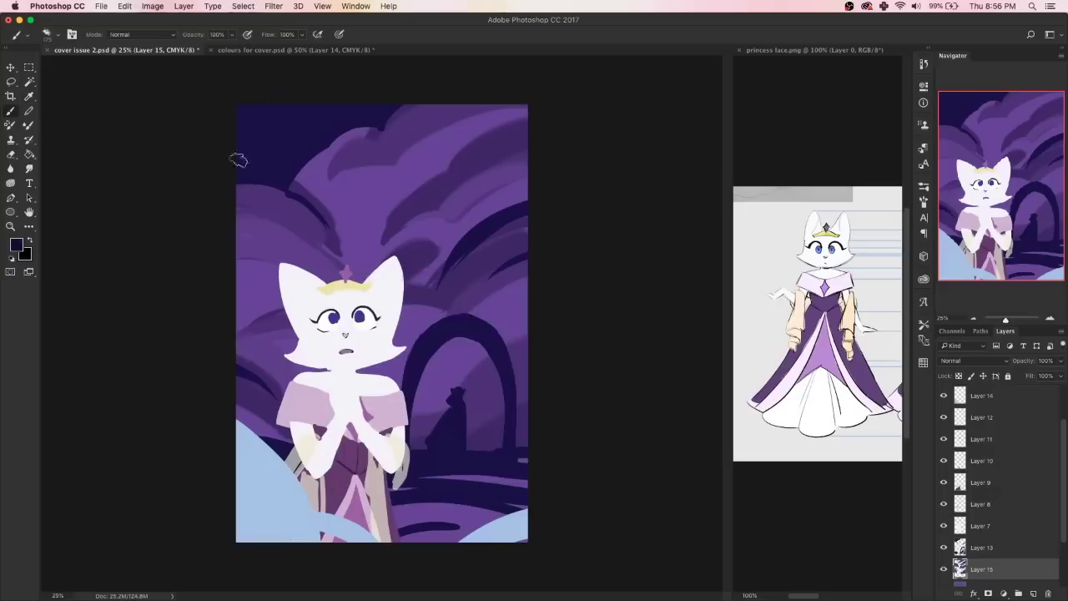
left_click_drag(335, 141, 301, 174)
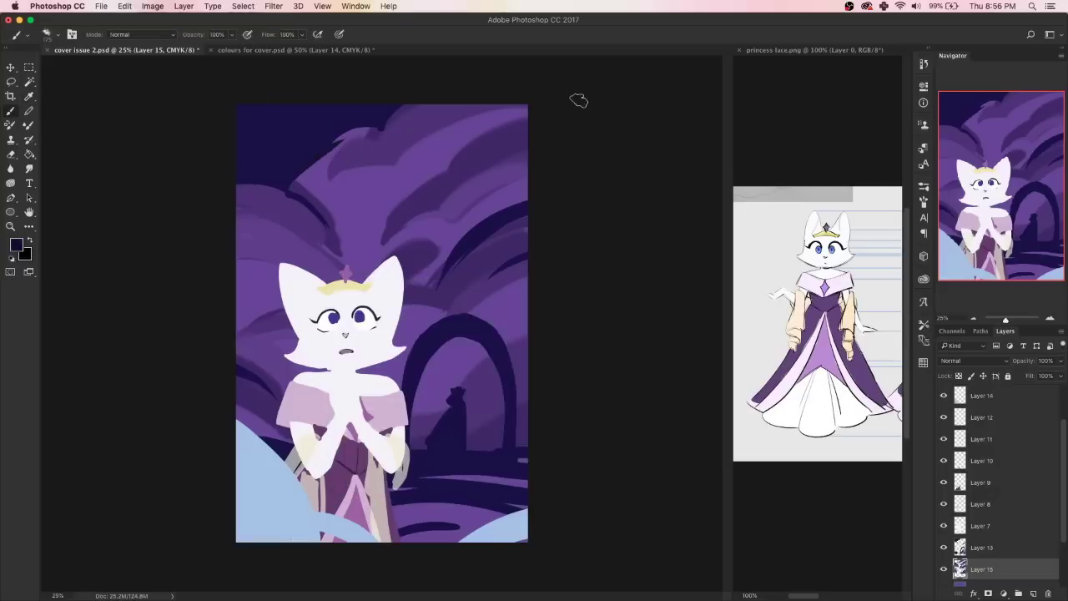
On Layer 13, choose a slightly different dark purple, then sample a mid purple.
left_click(982, 547)
key("i")
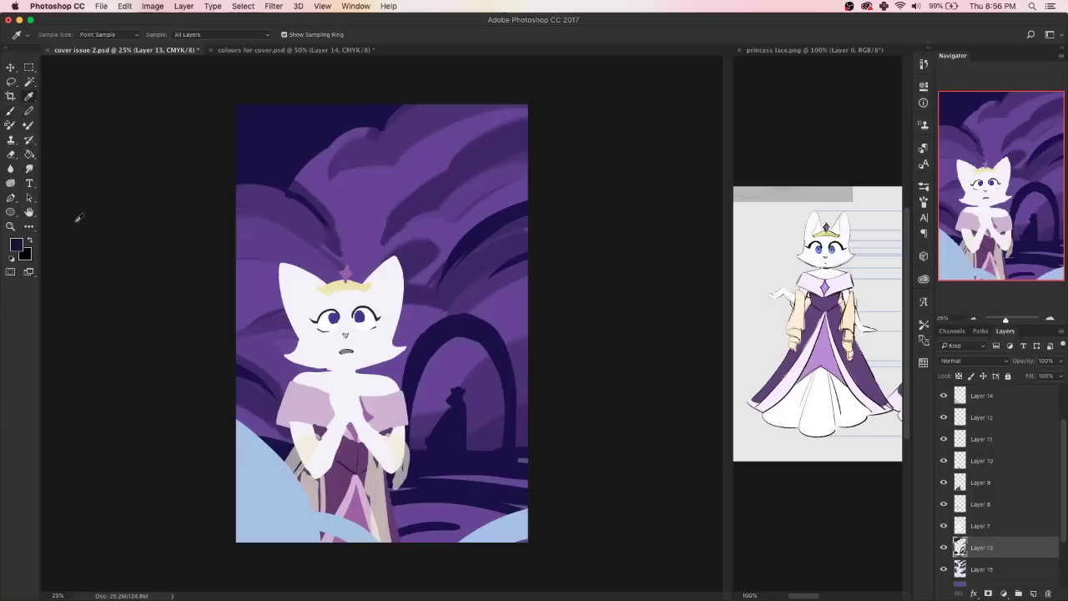
left_click(15, 244)
left_click_drag(447, 407, 451, 420)
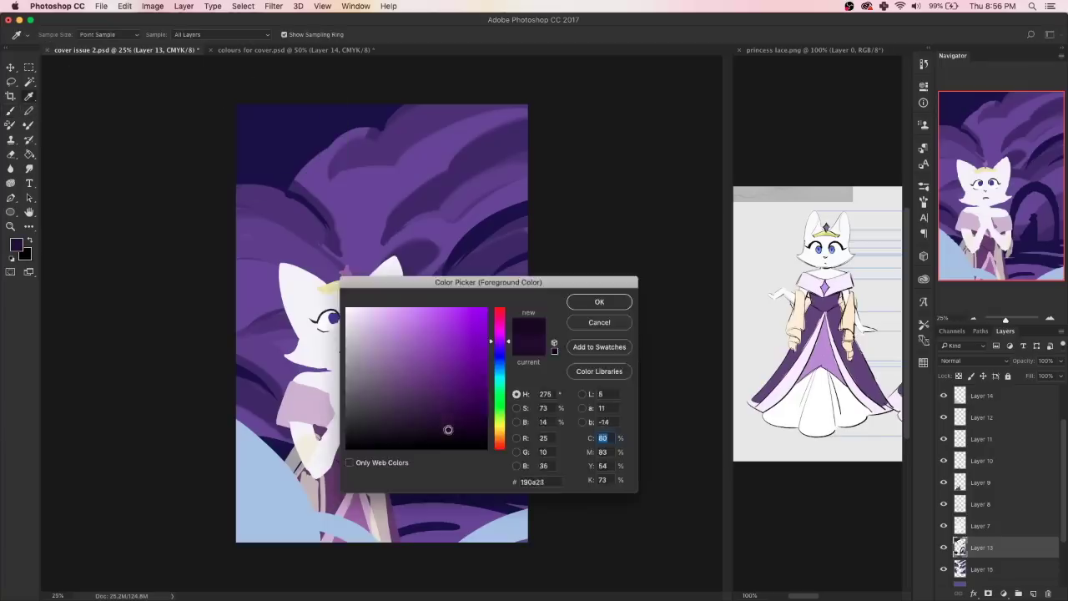
key("Escape")
key("b")
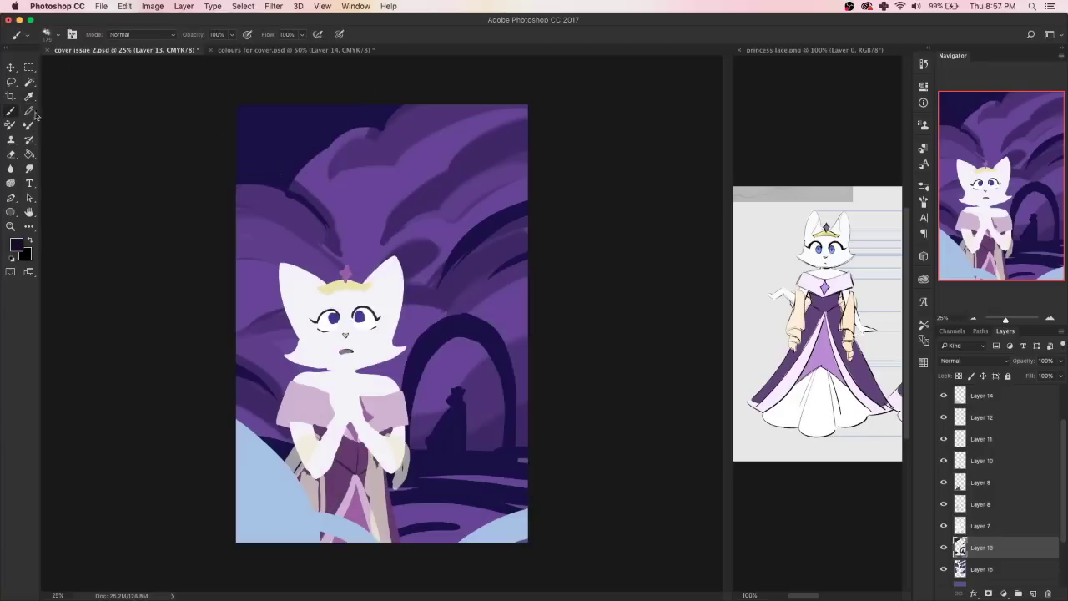
left_click(298, 179, "alt")
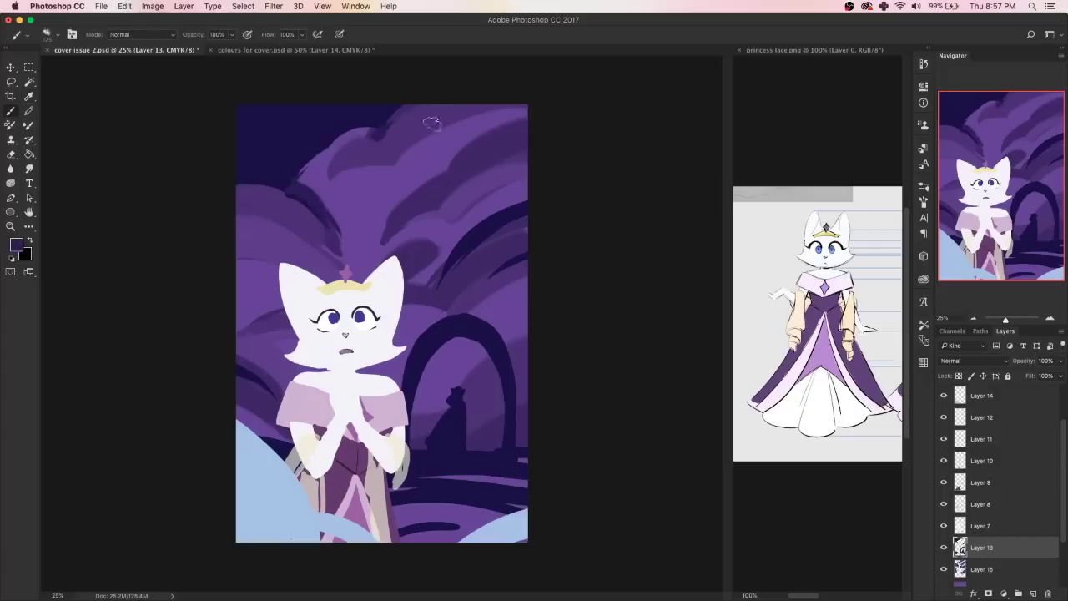
Brush purple over the upper-right clouds, dark arc strokes, lower-right water and upper-left shading.
left_click_drag(443, 178, 498, 135)
mouse_move(526, 210)
left_mouse_down()
mouse_move(454, 254)
mouse_move(501, 239)
mouse_move(501, 191)
left_mouse_up()
left_click_drag(442, 263, 384, 292)
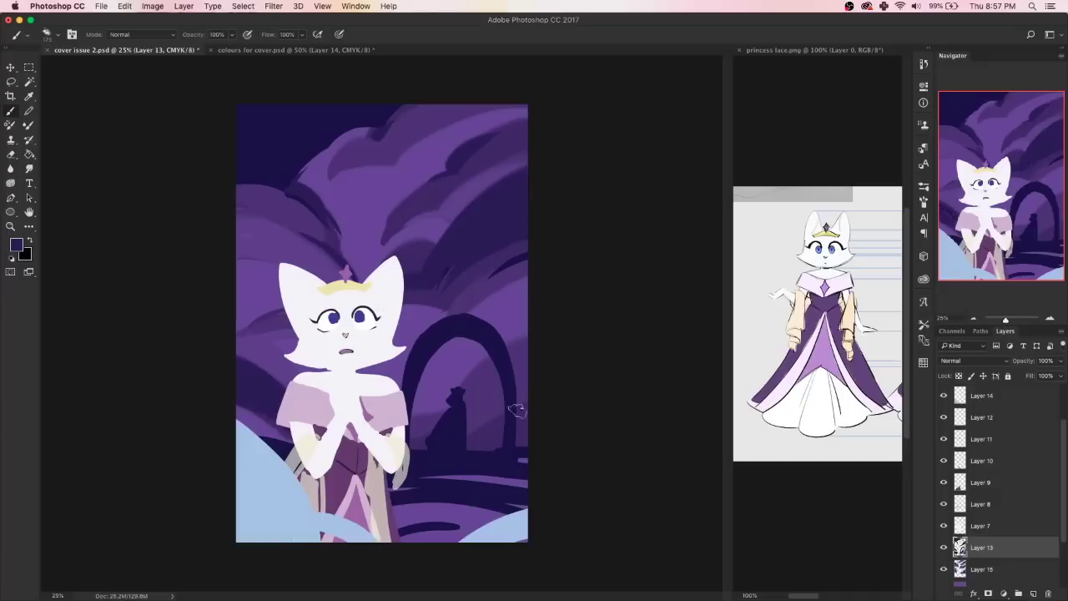
left_click_drag(526, 411, 519, 436)
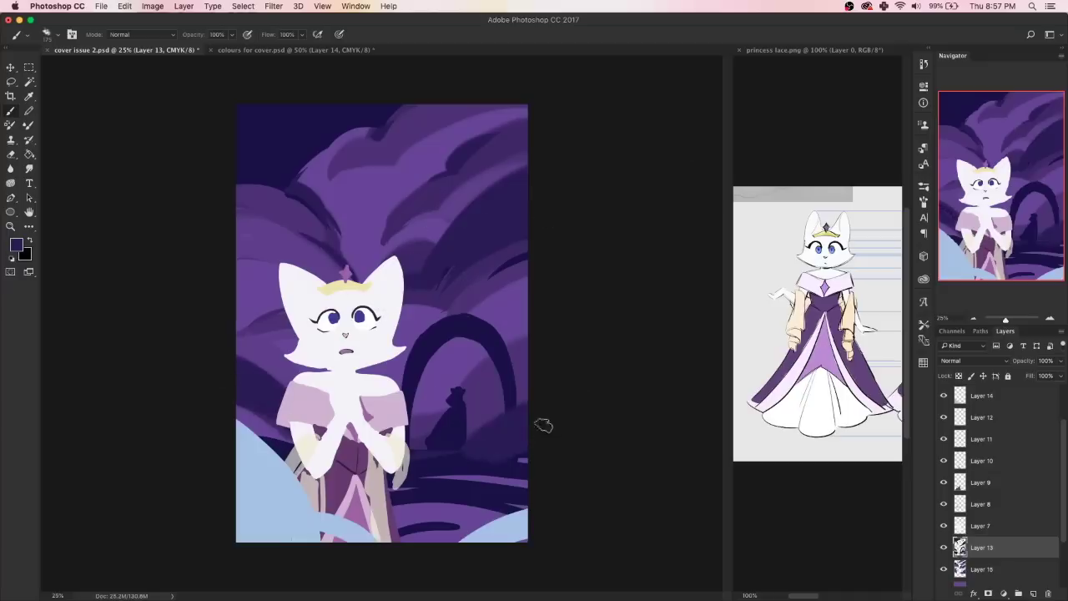
left_click_drag(284, 195, 306, 202)
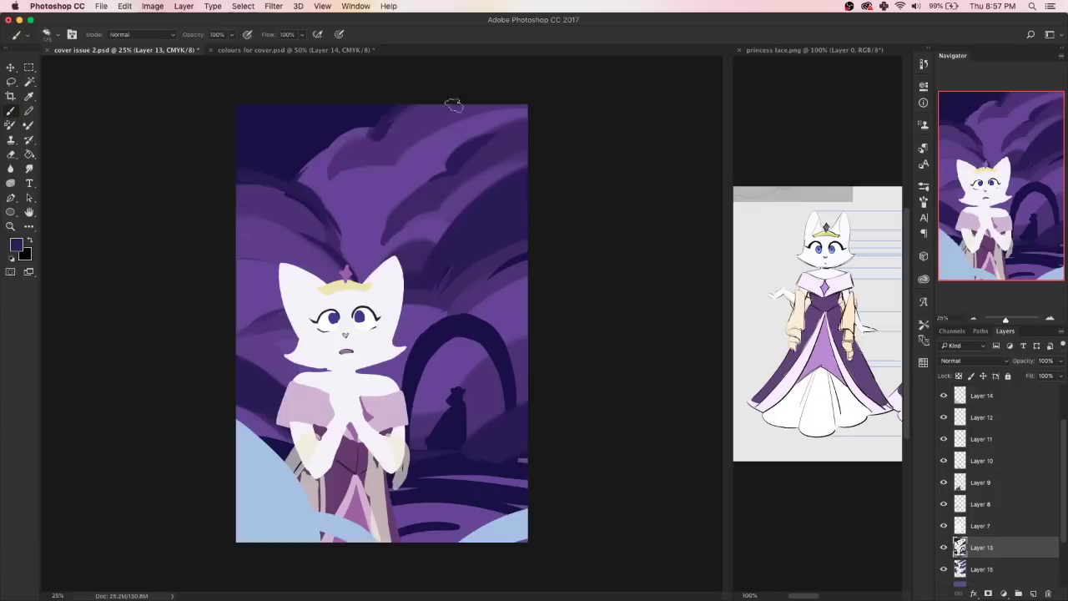
left_click(296, 173)
Sample a new colour and reshape the arch top and its left side.
key("i")
key("Return")
key("b")
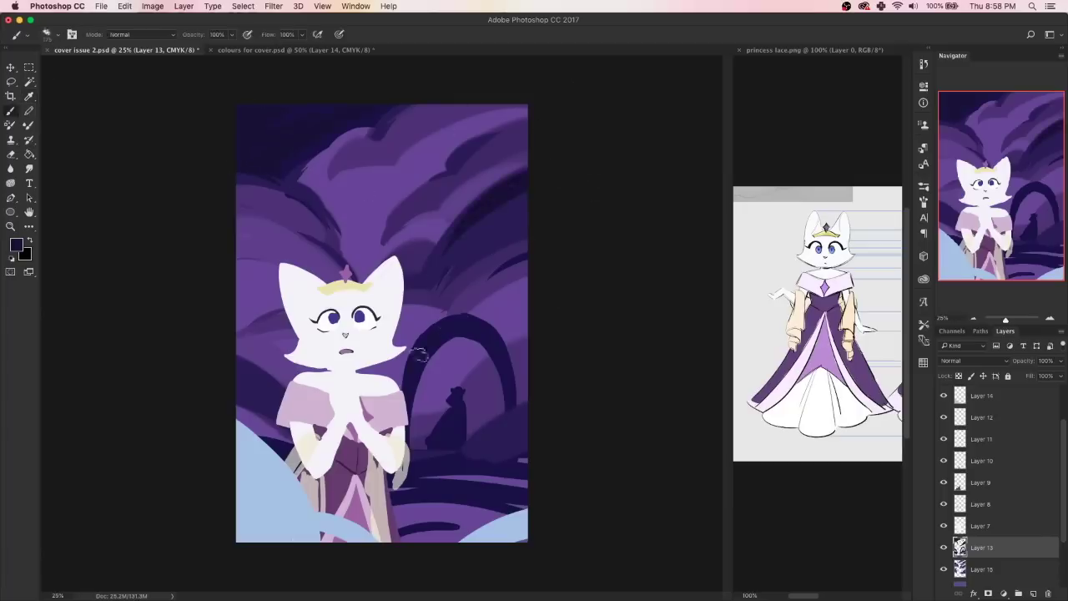
left_click_drag(455, 315, 416, 359)
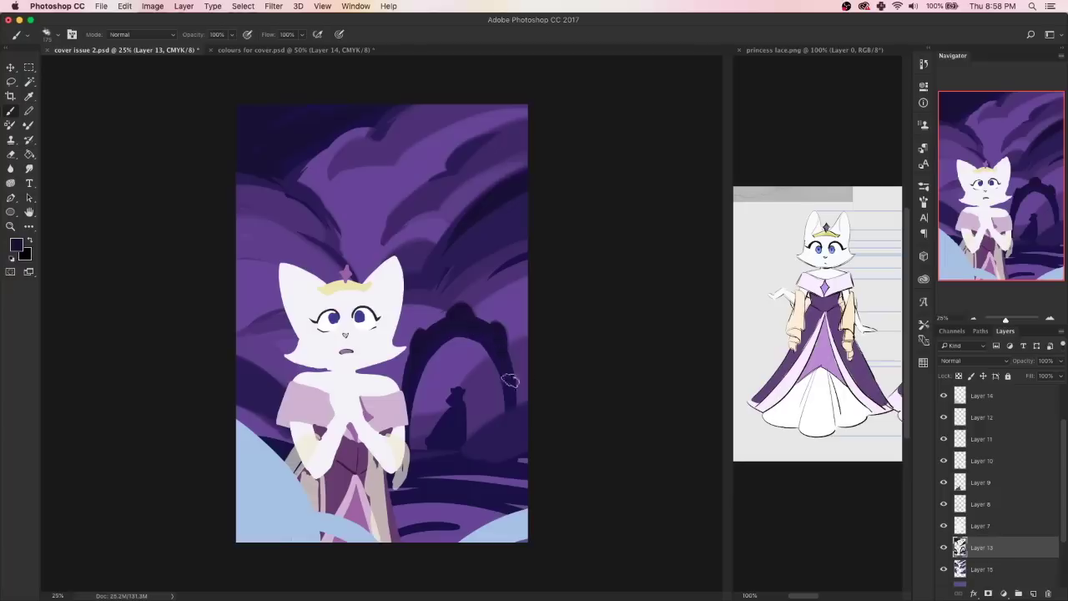
Save cover issue 2.psd with Cmd+S.
key("ctrl+s")
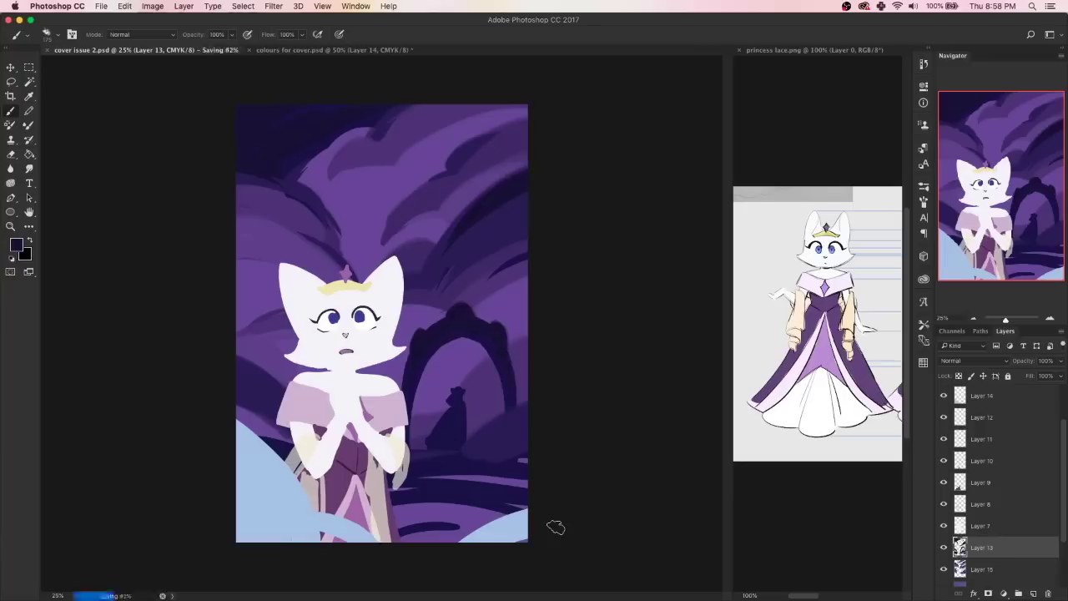